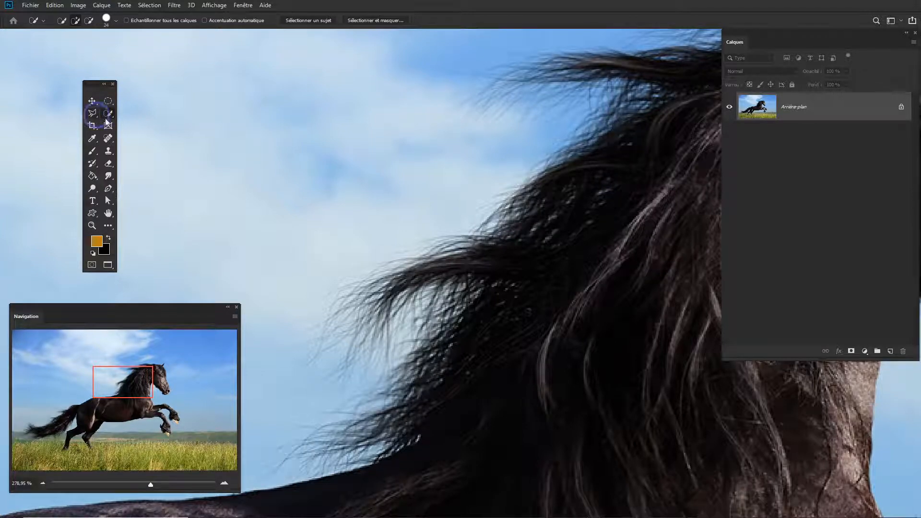
{"action": "left_click_drag", "start_coordinate": [519, 209], "coordinate": [475, 243]}
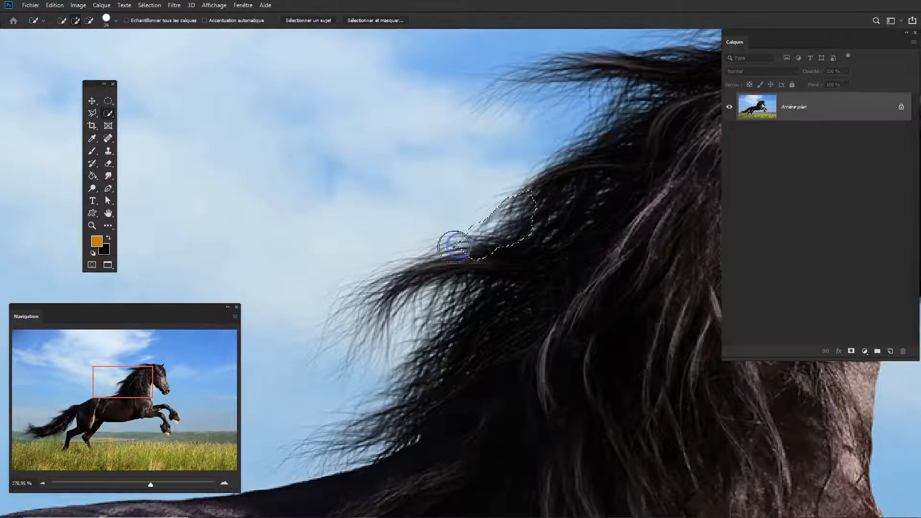
{"action": "left_click", "coordinate": [413, 263]}
{"action": "left_click", "coordinate": [92, 113]}
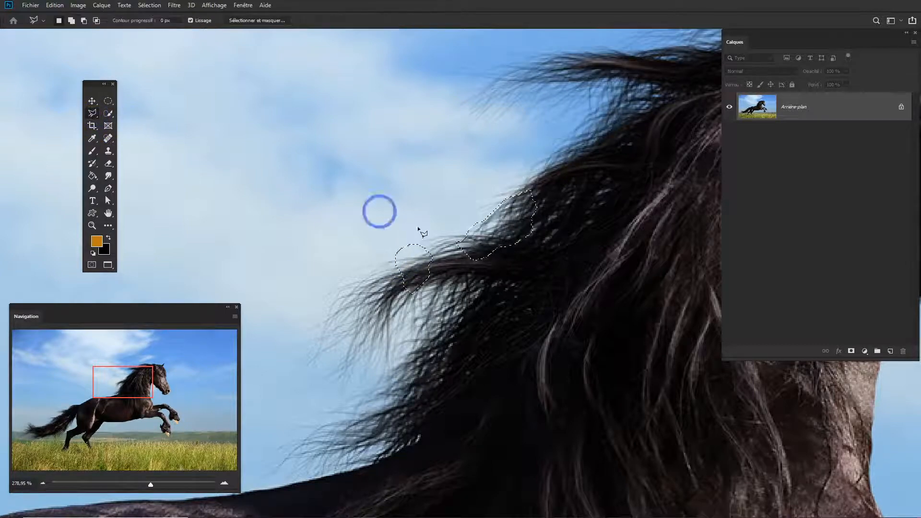
{"action": "left_click", "coordinate": [555, 180]}
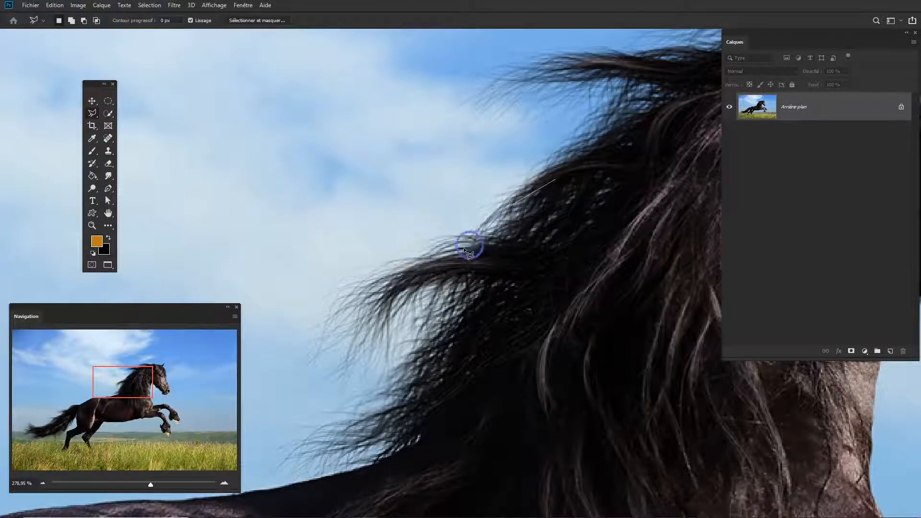
{"action": "left_click", "coordinate": [452, 247]}
{"action": "left_click", "coordinate": [364, 263]}
{"action": "left_click", "coordinate": [397, 328]}
{"action": "left_click", "coordinate": [461, 363]}
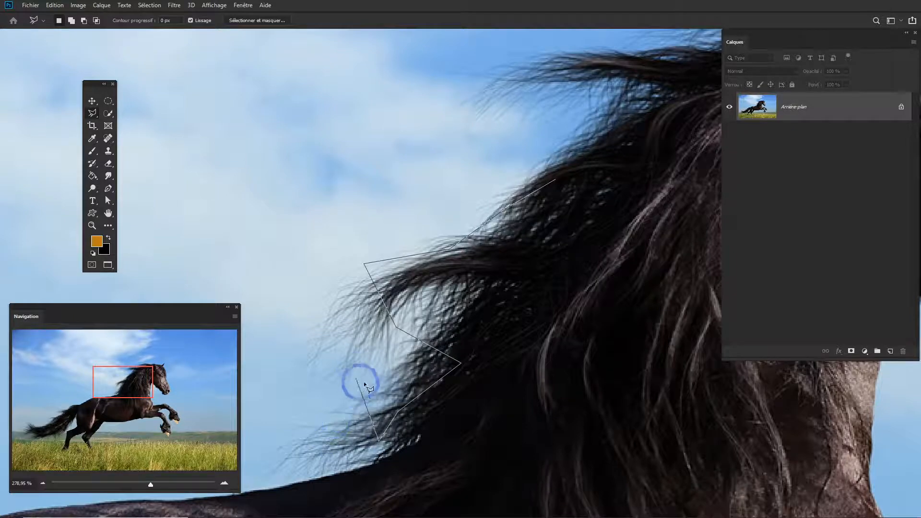
{"action": "key", "text": "Escape"}
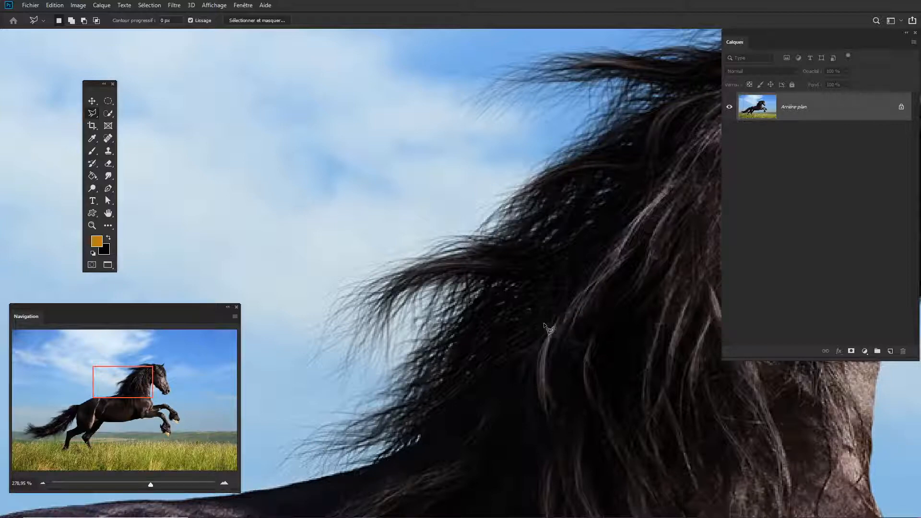
- Select the whole horse automatically with the Quick Selection tool's Select Subject option
{"action": "left_click_drag", "start_coordinate": [552, 330], "coordinate": [528, 332]}
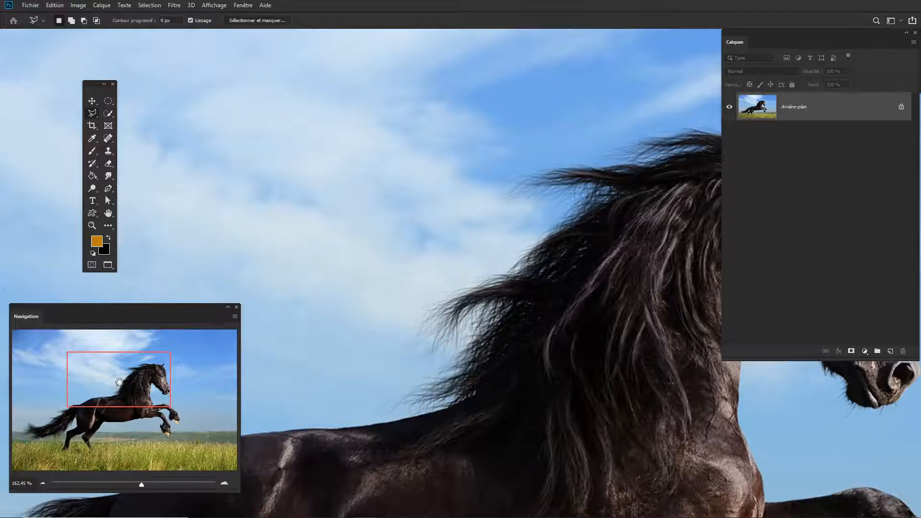
{"action": "left_click_drag", "start_coordinate": [119, 381], "coordinate": [127, 376]}
{"action": "mouse_move", "coordinate": [136, 485]}
{"action": "left_mouse_down"}
{"action": "mouse_move", "coordinate": [147, 486]}
{"action": "mouse_move", "coordinate": [128, 485]}
{"action": "left_mouse_up"}
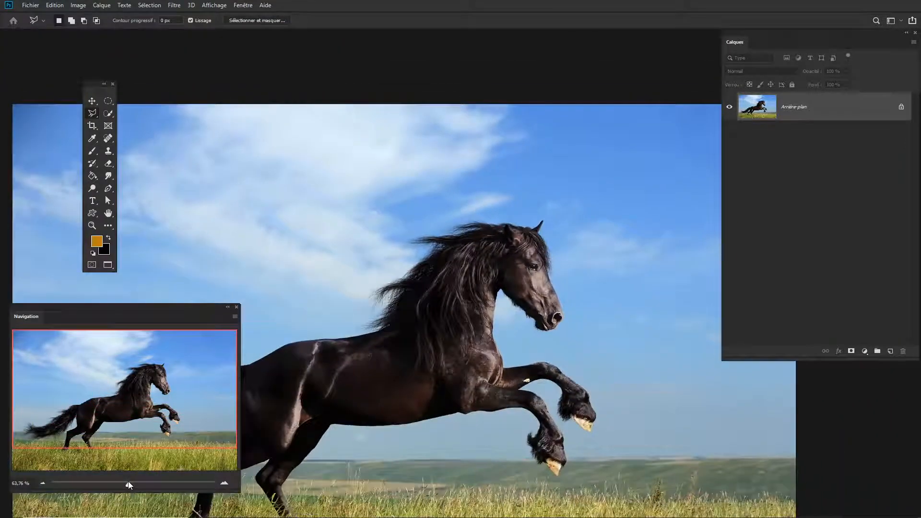
{"action": "left_click", "coordinate": [108, 115]}
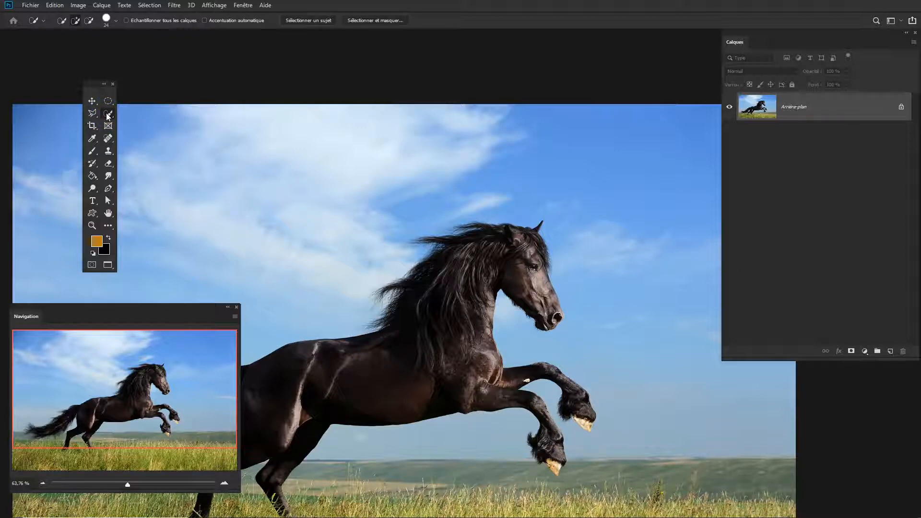
{"action": "left_click_drag", "start_coordinate": [108, 116], "coordinate": [144, 123]}
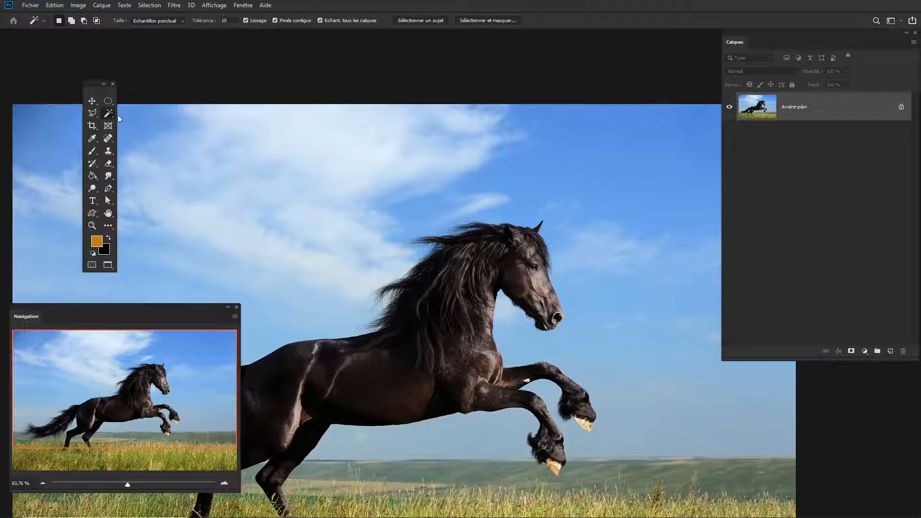
{"action": "left_click_drag", "start_coordinate": [109, 114], "coordinate": [140, 117]}
{"action": "left_click", "coordinate": [318, 21]}
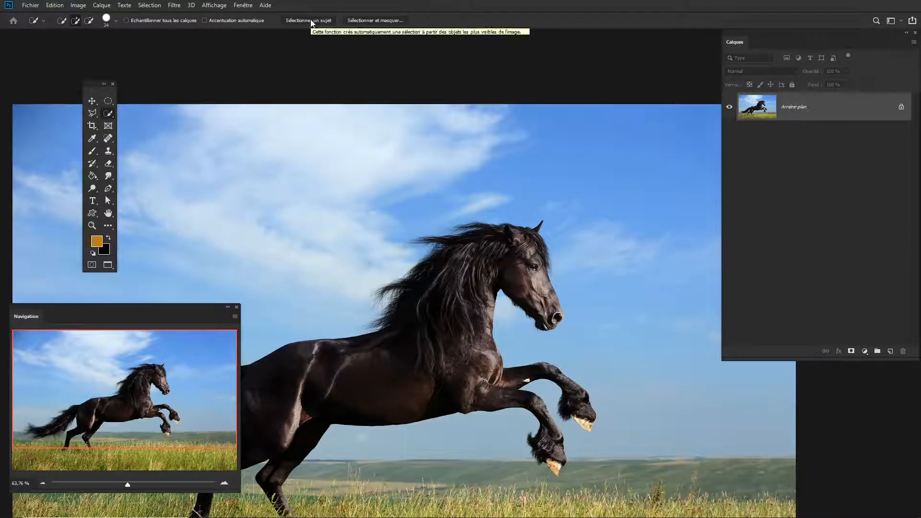
{"action": "left_click", "coordinate": [312, 21]}
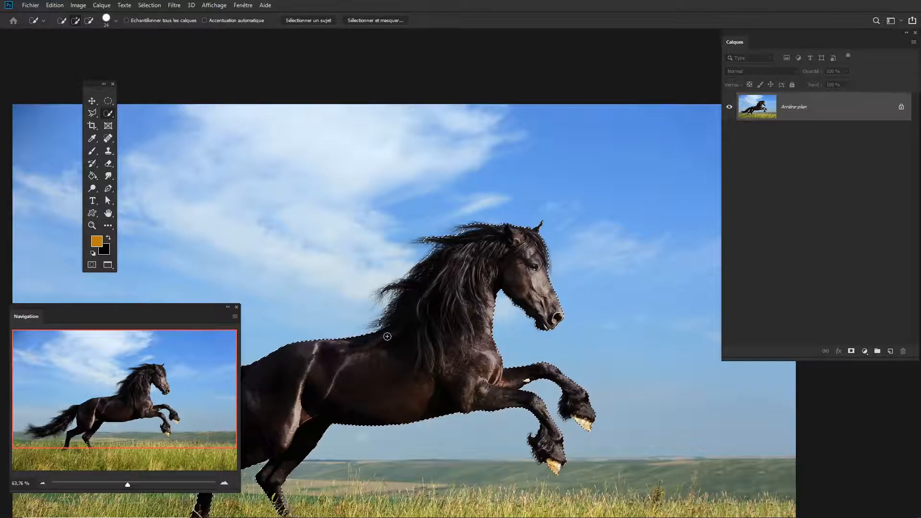
- Add the loose hair strands at the back of the mane to the selection with the Quick Selection tool
{"action": "left_click_drag", "start_coordinate": [388, 279], "coordinate": [436, 307]}
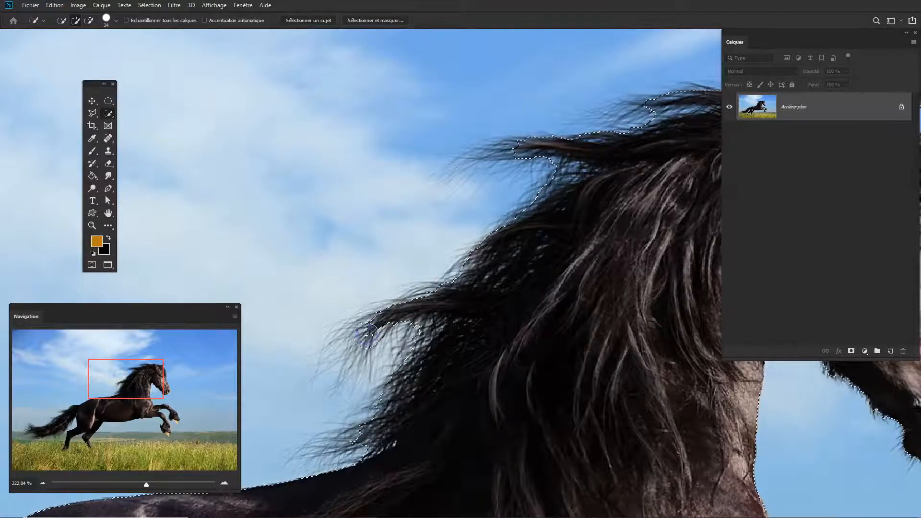
{"action": "left_click_drag", "start_coordinate": [367, 329], "coordinate": [358, 346]}
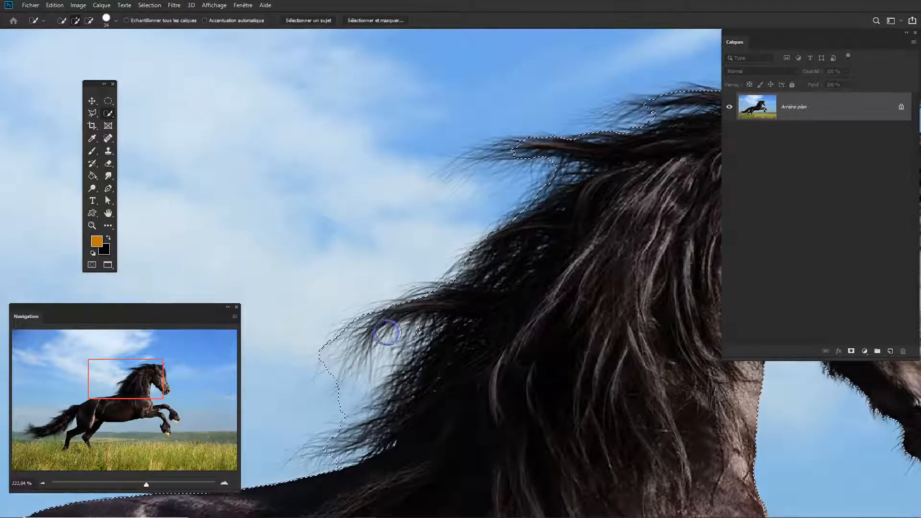
{"action": "left_click", "coordinate": [431, 330]}
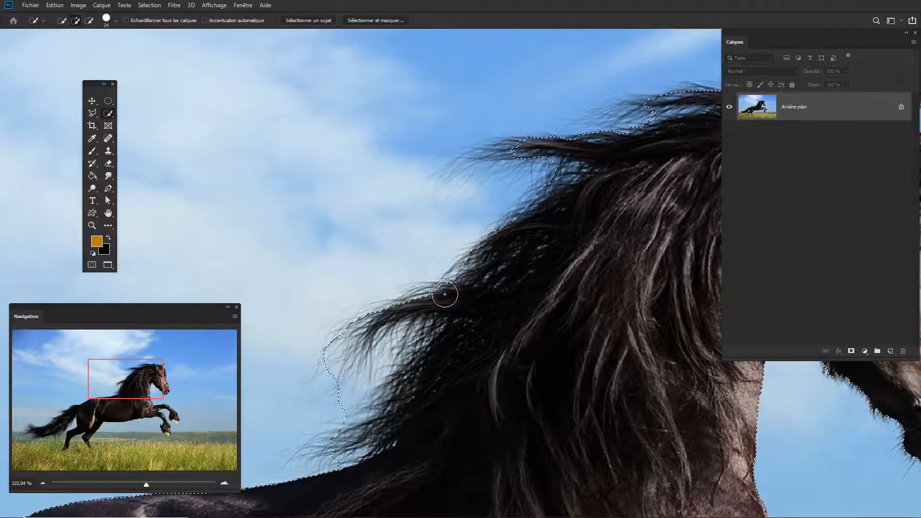
{"action": "right_click", "coordinate": [464, 293], "text": "alt"}
{"action": "mouse_move", "coordinate": [499, 336]}
{"action": "left_mouse_down"}
{"action": "mouse_move", "coordinate": [454, 342]}
{"action": "mouse_move", "coordinate": [461, 301]}
{"action": "left_mouse_up"}
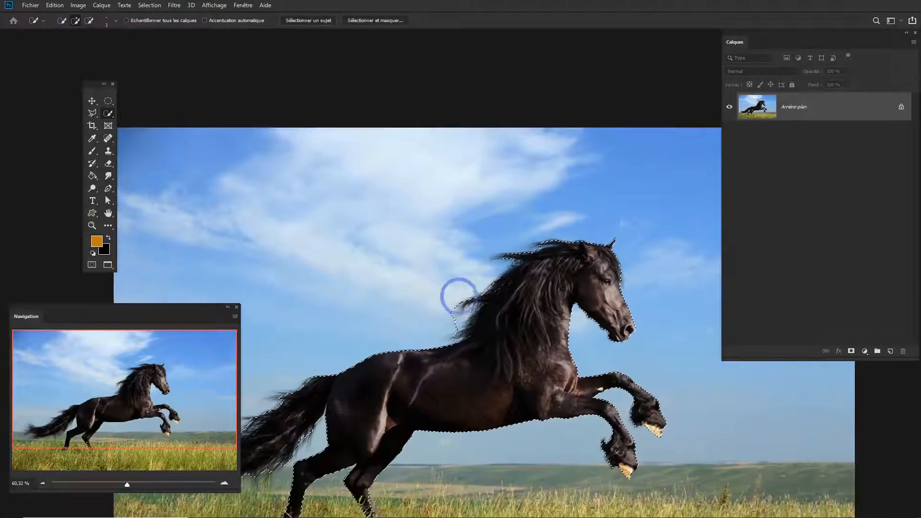
- Open the selection in Select and Mask and preview it in Onion Skin, Black and White, and finally Overlay view
{"action": "left_click", "coordinate": [376, 21]}
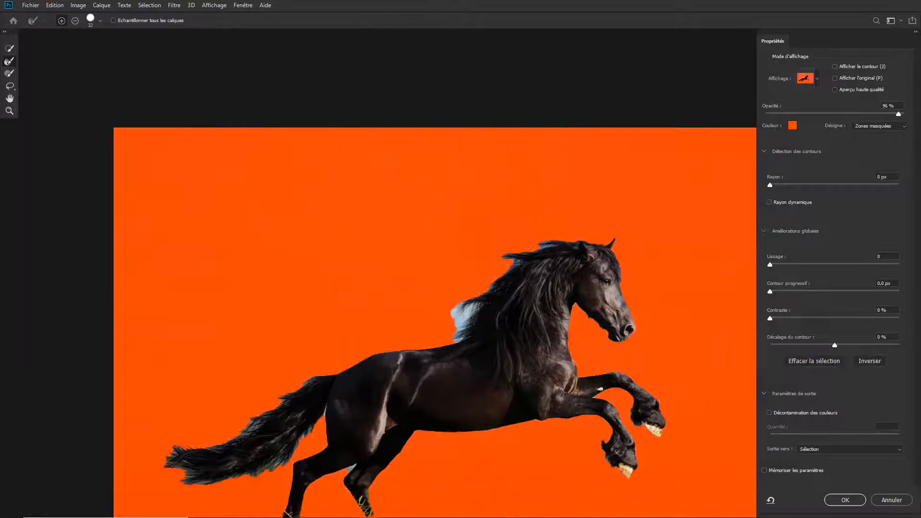
{"action": "left_click", "coordinate": [818, 80]}
{"action": "left_click", "coordinate": [771, 105]}
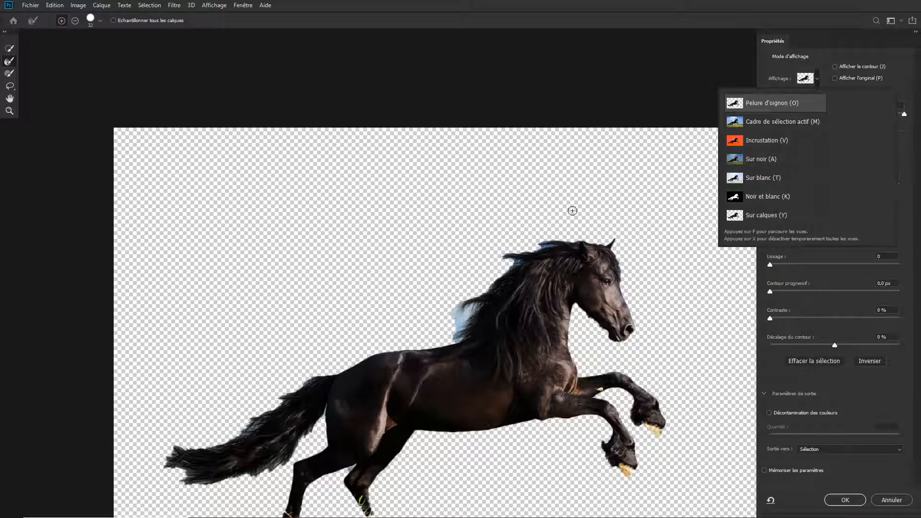
{"action": "left_click", "coordinate": [750, 197]}
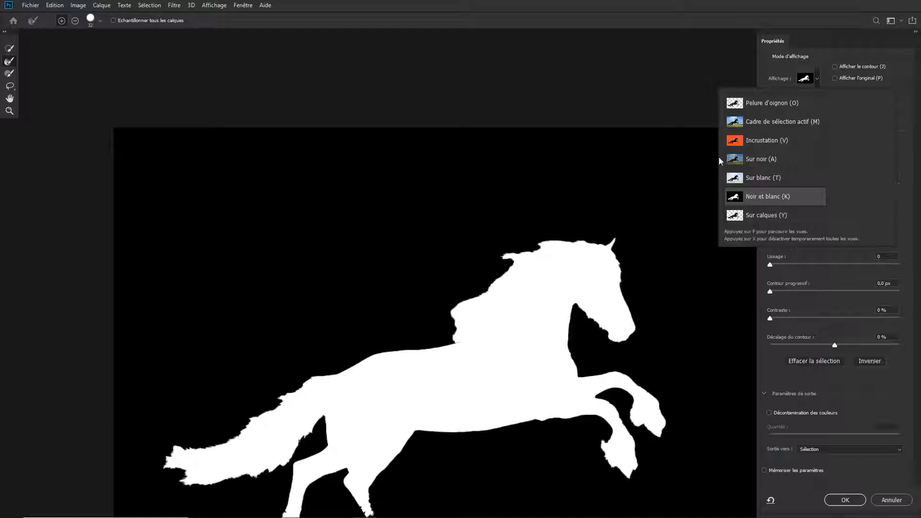
{"action": "left_click", "coordinate": [761, 141]}
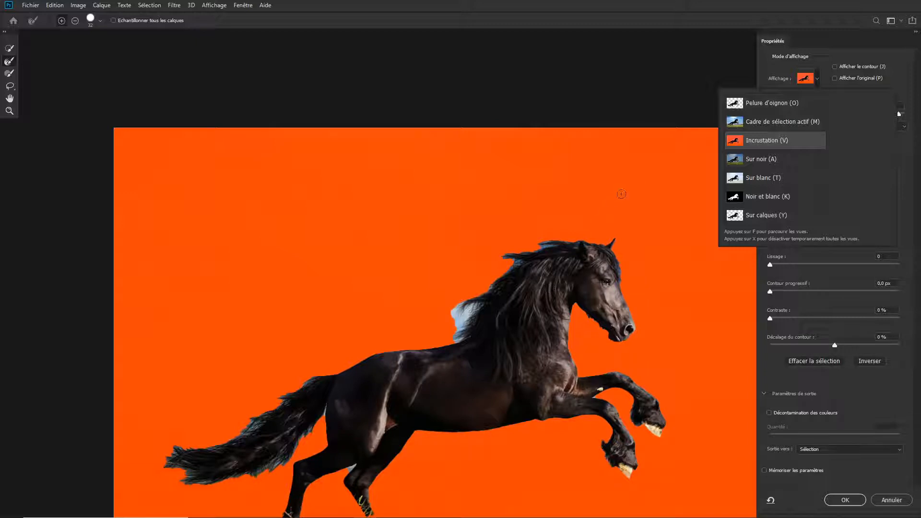
- Set the overlay colour to blue 0096ff and its opacity to 64%
{"action": "left_click", "coordinate": [804, 78]}
{"action": "left_click", "coordinate": [793, 125]}
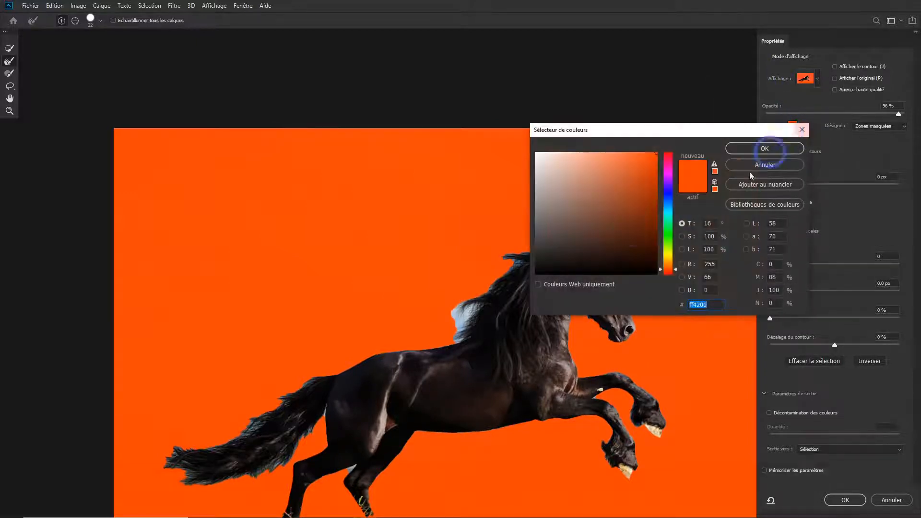
{"action": "left_click", "coordinate": [669, 205]}
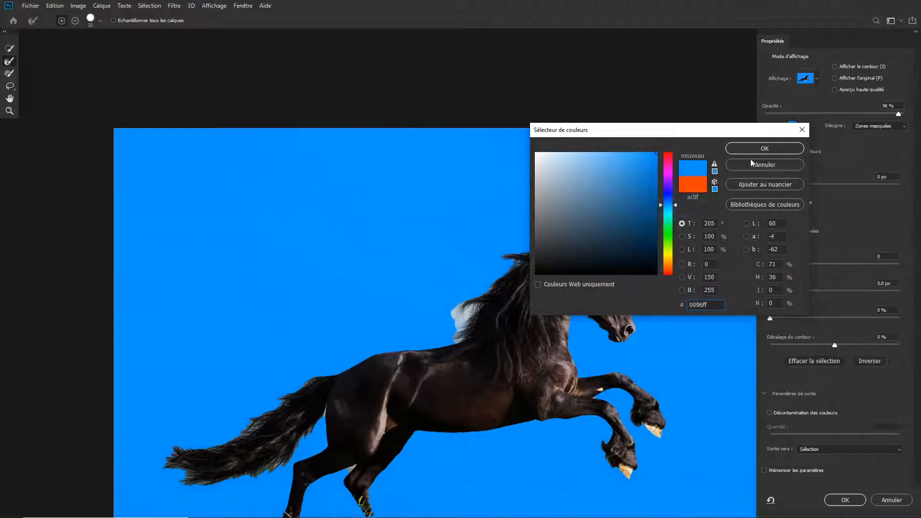
{"action": "left_click", "coordinate": [764, 148]}
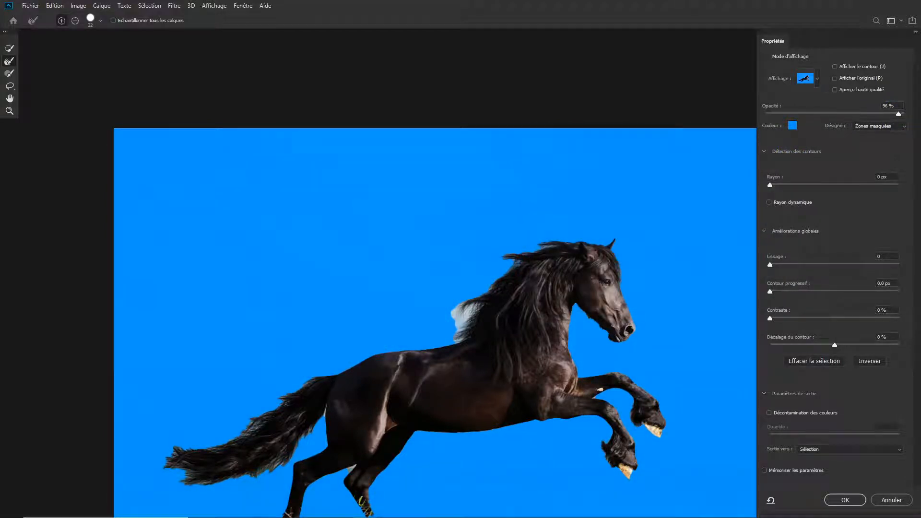
{"action": "left_click_drag", "start_coordinate": [898, 115], "coordinate": [854, 112]}
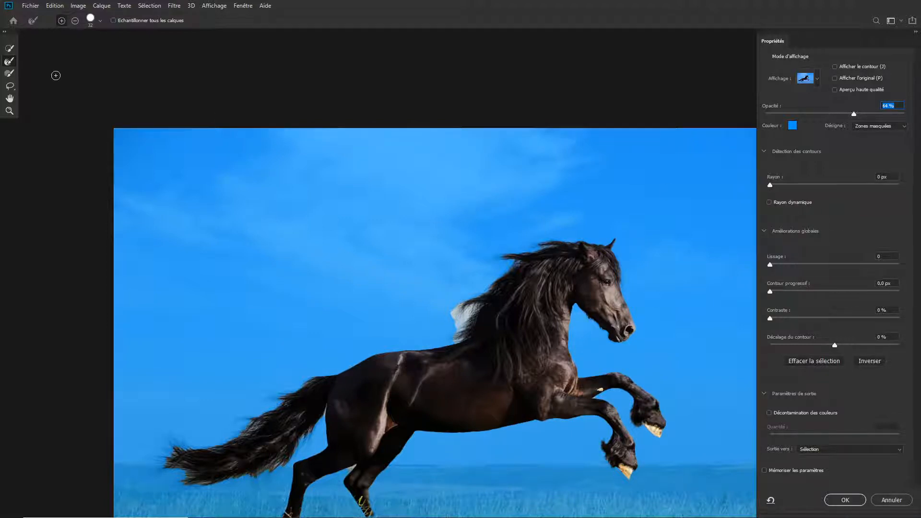
- Undock the selection tool palette and set the overlay opacity to 93%
{"action": "left_click_drag", "start_coordinate": [12, 32], "coordinate": [41, 53]}
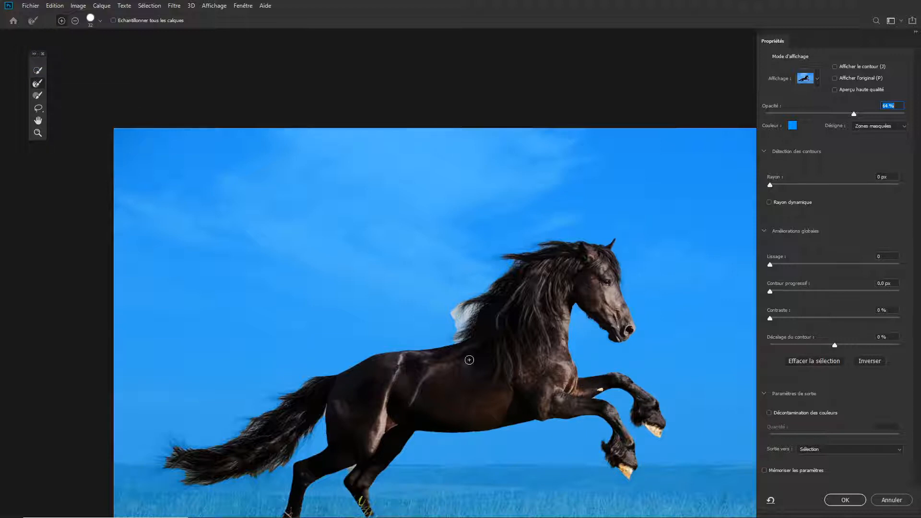
{"action": "left_click_drag", "start_coordinate": [459, 311], "coordinate": [492, 312]}
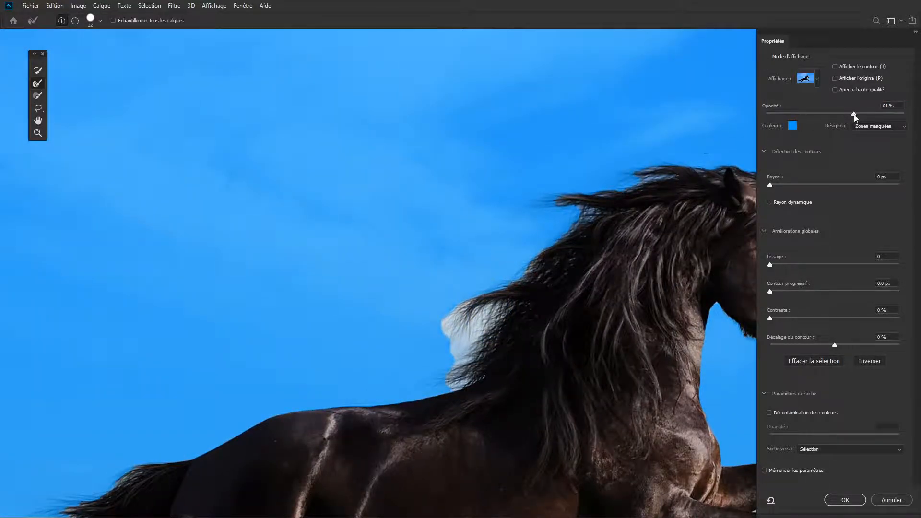
{"action": "left_click_drag", "start_coordinate": [855, 114], "coordinate": [888, 119]}
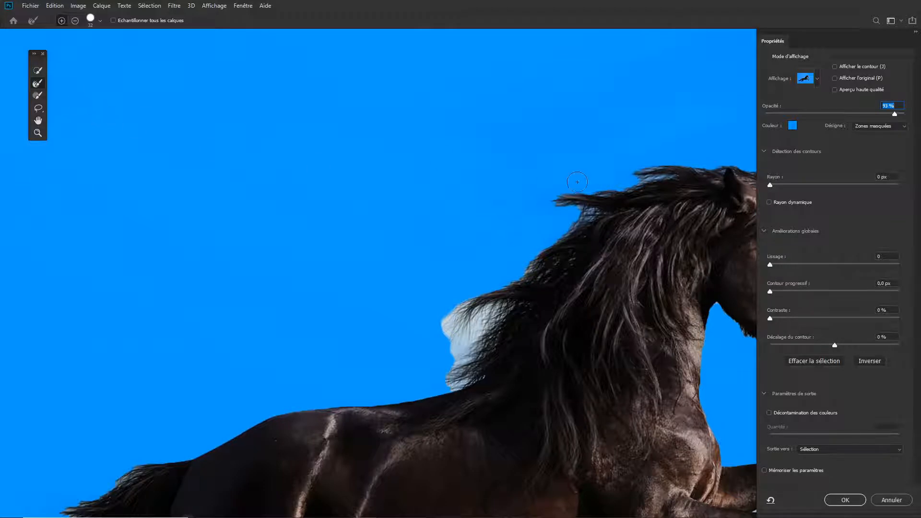
- Resize the Refine Edge brush and paint along the upper mane's hair strands to refine their outline
{"action": "left_click_drag", "start_coordinate": [574, 200], "coordinate": [587, 204]}
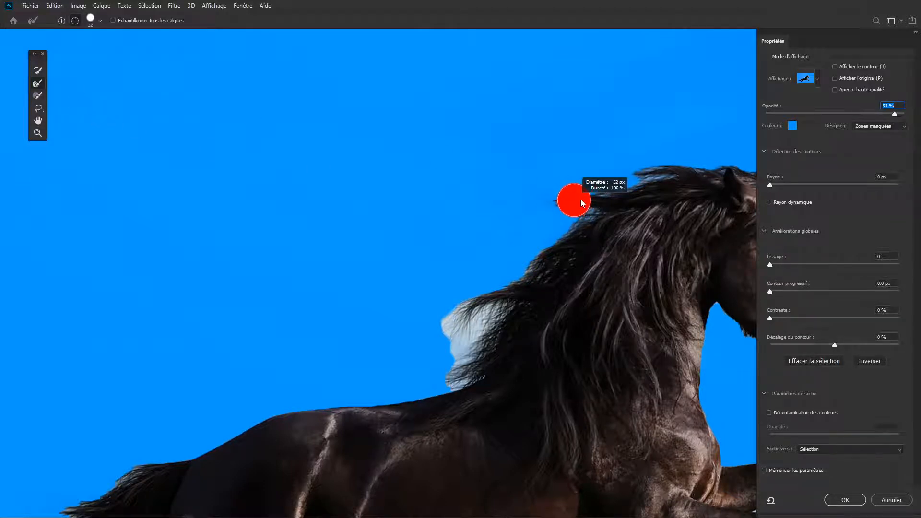
{"action": "left_click_drag", "start_coordinate": [581, 200], "coordinate": [562, 200]}
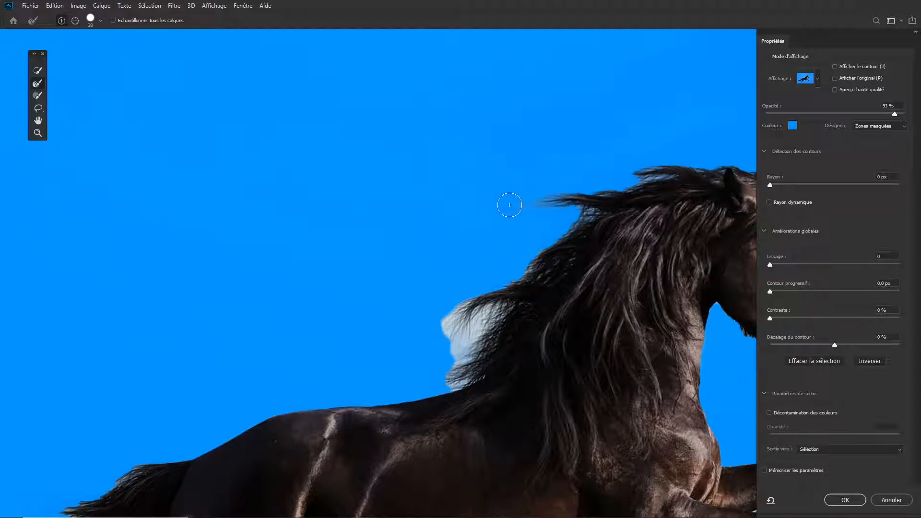
{"action": "left_click_drag", "start_coordinate": [657, 178], "coordinate": [587, 188]}
{"action": "left_click_drag", "start_coordinate": [651, 221], "coordinate": [546, 244]}
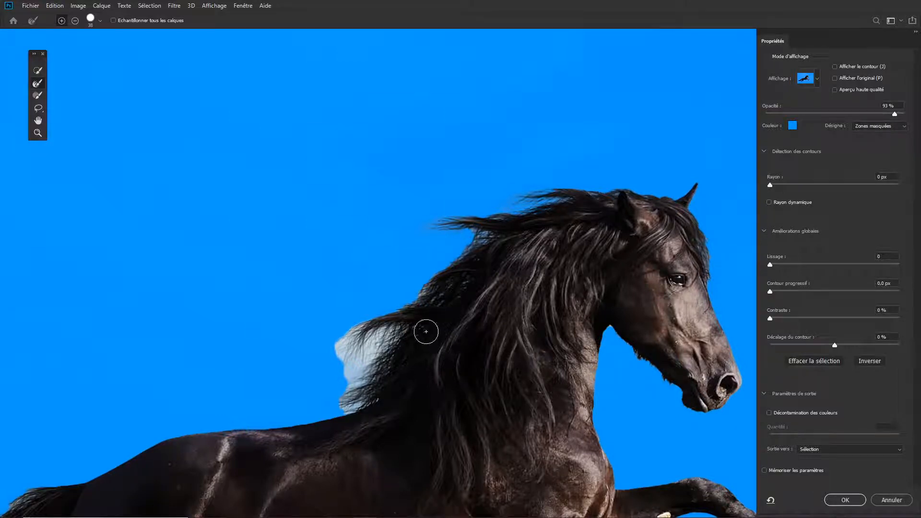
{"action": "mouse_move", "coordinate": [477, 246]}
{"action": "left_mouse_down"}
{"action": "mouse_move", "coordinate": [420, 293]}
{"action": "mouse_move", "coordinate": [403, 295]}
{"action": "left_mouse_up"}
- Paint with the Refine Edge brush over the white sky patch beneath the mane's rear strands to mask it out
{"action": "left_click_drag", "start_coordinate": [434, 339], "coordinate": [527, 280]}
{"action": "left_click_drag", "start_coordinate": [323, 395], "coordinate": [383, 345]}
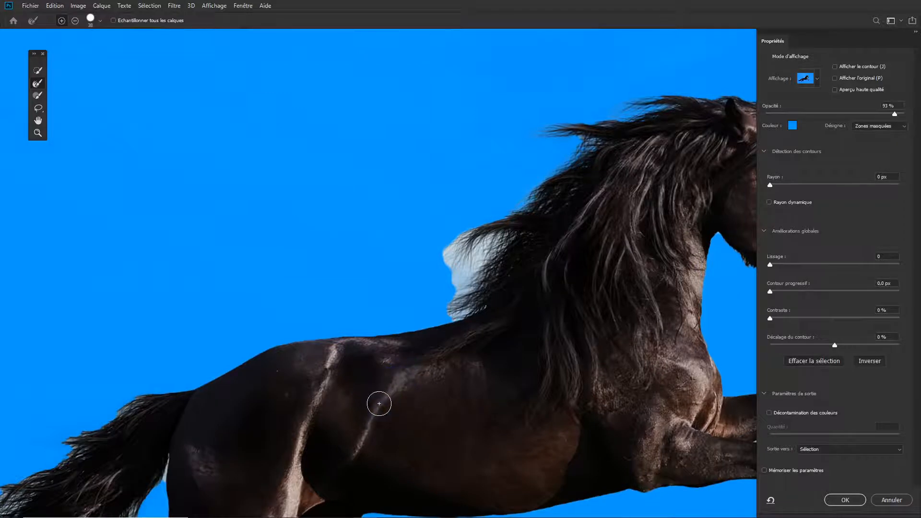
{"action": "mouse_move", "coordinate": [379, 404]}
{"action": "left_mouse_down"}
{"action": "mouse_move", "coordinate": [364, 421]}
{"action": "mouse_move", "coordinate": [406, 370]}
{"action": "mouse_move", "coordinate": [385, 391]}
{"action": "mouse_move", "coordinate": [396, 382]}
{"action": "mouse_move", "coordinate": [392, 390]}
{"action": "mouse_move", "coordinate": [422, 397]}
{"action": "mouse_move", "coordinate": [382, 390]}
{"action": "mouse_move", "coordinate": [408, 394]}
{"action": "mouse_move", "coordinate": [380, 395]}
{"action": "mouse_move", "coordinate": [396, 399]}
{"action": "mouse_move", "coordinate": [376, 410]}
{"action": "mouse_move", "coordinate": [390, 393]}
{"action": "mouse_move", "coordinate": [401, 416]}
{"action": "left_mouse_up"}
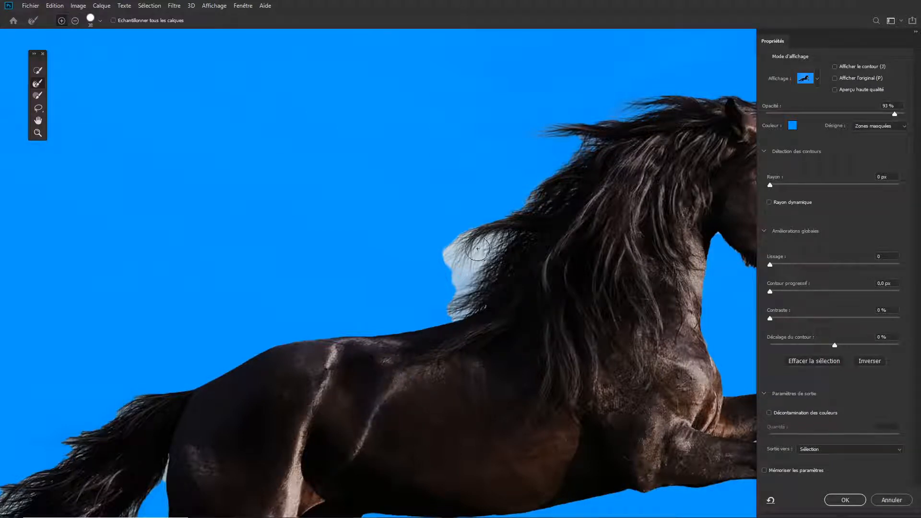
{"action": "mouse_move", "coordinate": [477, 249]}
{"action": "left_mouse_down"}
{"action": "mouse_move", "coordinate": [539, 188]}
{"action": "mouse_move", "coordinate": [508, 210]}
{"action": "mouse_move", "coordinate": [512, 228]}
{"action": "mouse_move", "coordinate": [444, 246]}
{"action": "mouse_move", "coordinate": [498, 235]}
{"action": "mouse_move", "coordinate": [442, 267]}
{"action": "mouse_move", "coordinate": [495, 247]}
{"action": "mouse_move", "coordinate": [450, 285]}
{"action": "mouse_move", "coordinate": [494, 264]}
{"action": "mouse_move", "coordinate": [447, 308]}
{"action": "mouse_move", "coordinate": [487, 298]}
{"action": "mouse_move", "coordinate": [457, 314]}
{"action": "mouse_move", "coordinate": [434, 309]}
{"action": "mouse_move", "coordinate": [511, 262]}
{"action": "mouse_move", "coordinate": [518, 237]}
{"action": "mouse_move", "coordinate": [484, 251]}
{"action": "mouse_move", "coordinate": [460, 323]}
{"action": "left_mouse_up"}
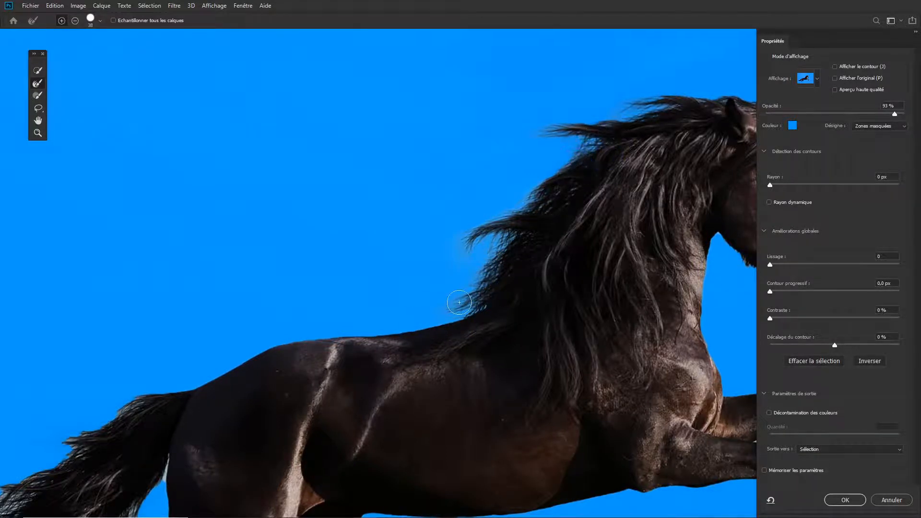
- Paint with the Refine Edge brush along the tail's upper edge to bring out its fine hair strands
{"action": "left_click_drag", "start_coordinate": [409, 336], "coordinate": [485, 294]}
{"action": "left_click_drag", "start_coordinate": [320, 394], "coordinate": [492, 242]}
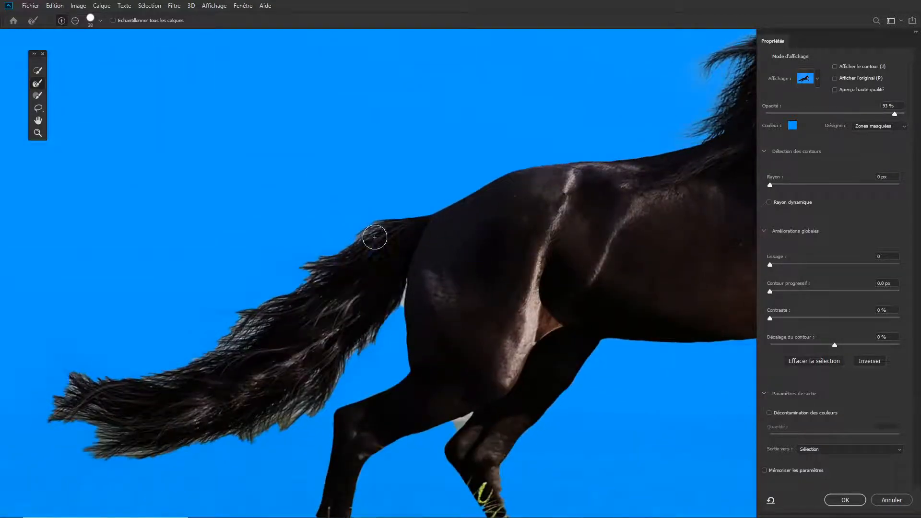
{"action": "mouse_move", "coordinate": [301, 260]}
{"action": "left_mouse_down"}
{"action": "mouse_move", "coordinate": [289, 291]}
{"action": "mouse_move", "coordinate": [299, 301]}
{"action": "mouse_move", "coordinate": [305, 291]}
{"action": "mouse_move", "coordinate": [278, 295]}
{"action": "mouse_move", "coordinate": [281, 305]}
{"action": "mouse_move", "coordinate": [319, 280]}
{"action": "mouse_move", "coordinate": [301, 288]}
{"action": "mouse_move", "coordinate": [291, 316]}
{"action": "mouse_move", "coordinate": [228, 321]}
{"action": "mouse_move", "coordinate": [260, 328]}
{"action": "mouse_move", "coordinate": [223, 329]}
{"action": "mouse_move", "coordinate": [233, 349]}
{"action": "mouse_move", "coordinate": [205, 347]}
{"action": "mouse_move", "coordinate": [226, 362]}
{"action": "mouse_move", "coordinate": [230, 349]}
{"action": "mouse_move", "coordinate": [285, 329]}
{"action": "mouse_move", "coordinate": [238, 343]}
{"action": "mouse_move", "coordinate": [243, 352]}
{"action": "mouse_move", "coordinate": [231, 355]}
{"action": "mouse_move", "coordinate": [157, 355]}
{"action": "mouse_move", "coordinate": [130, 343]}
{"action": "mouse_move", "coordinate": [176, 379]}
{"action": "mouse_move", "coordinate": [246, 319]}
{"action": "left_mouse_up"}
{"action": "key", "text": "space"}
{"action": "key", "text": "space"}
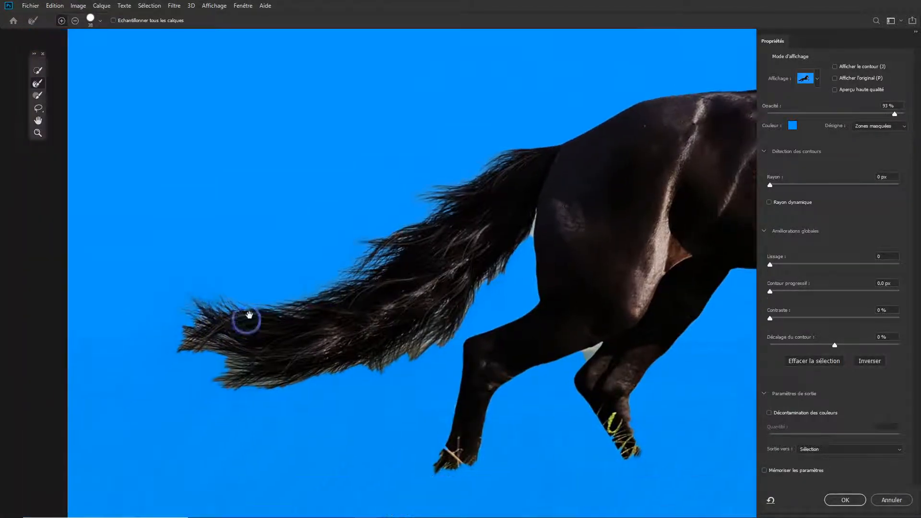
- Refine the hair at the tail's tip and along its underside with the Refine Edge brush, up to the hindquarters
{"action": "left_click_drag", "start_coordinate": [341, 423], "coordinate": [323, 382]}
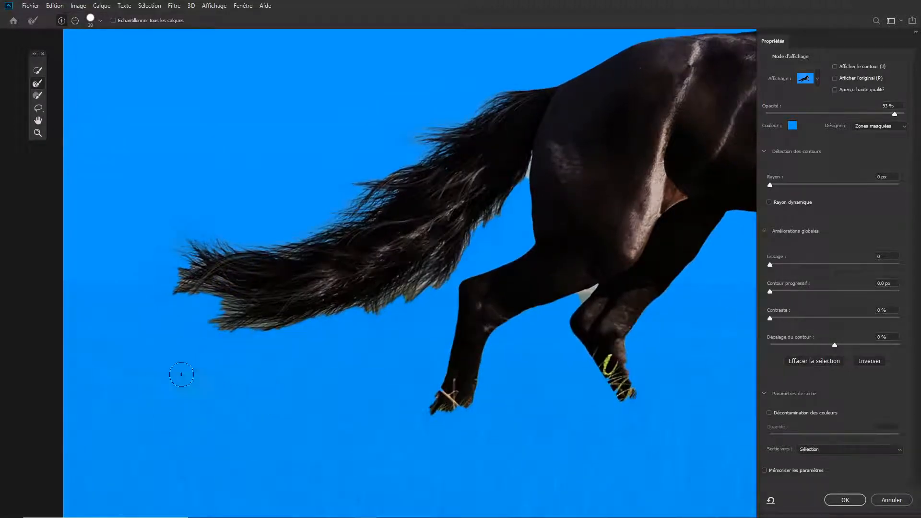
{"action": "left_click_drag", "start_coordinate": [232, 290], "coordinate": [239, 322]}
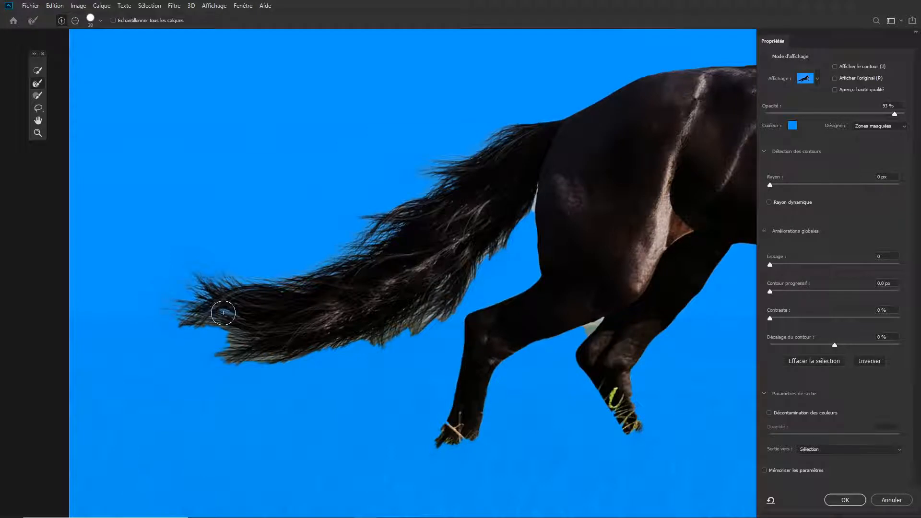
{"action": "mouse_move", "coordinate": [223, 312]}
{"action": "left_mouse_down"}
{"action": "mouse_move", "coordinate": [291, 291]}
{"action": "mouse_move", "coordinate": [261, 350]}
{"action": "mouse_move", "coordinate": [242, 342]}
{"action": "mouse_move", "coordinate": [212, 352]}
{"action": "mouse_move", "coordinate": [234, 342]}
{"action": "mouse_move", "coordinate": [191, 330]}
{"action": "mouse_move", "coordinate": [189, 337]}
{"action": "mouse_move", "coordinate": [194, 328]}
{"action": "mouse_move", "coordinate": [168, 333]}
{"action": "mouse_move", "coordinate": [262, 358]}
{"action": "mouse_move", "coordinate": [242, 359]}
{"action": "mouse_move", "coordinate": [218, 359]}
{"action": "mouse_move", "coordinate": [353, 340]}
{"action": "mouse_move", "coordinate": [324, 346]}
{"action": "mouse_move", "coordinate": [364, 328]}
{"action": "mouse_move", "coordinate": [352, 315]}
{"action": "mouse_move", "coordinate": [377, 330]}
{"action": "mouse_move", "coordinate": [405, 326]}
{"action": "mouse_move", "coordinate": [364, 343]}
{"action": "mouse_move", "coordinate": [402, 329]}
{"action": "mouse_move", "coordinate": [504, 254]}
{"action": "mouse_move", "coordinate": [506, 243]}
{"action": "mouse_move", "coordinate": [480, 268]}
{"action": "mouse_move", "coordinate": [524, 206]}
{"action": "left_mouse_up"}
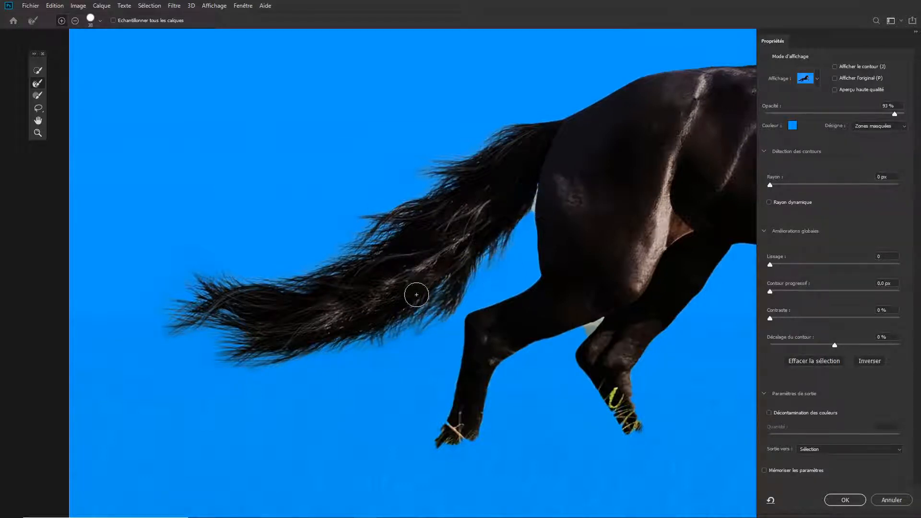
- Brush over the fetlock hair above both front hooves with the Refine Edge brush
{"action": "mouse_move", "coordinate": [499, 344]}
{"action": "left_mouse_down"}
{"action": "mouse_move", "coordinate": [479, 312]}
{"action": "mouse_move", "coordinate": [410, 302]}
{"action": "mouse_move", "coordinate": [415, 329]}
{"action": "mouse_move", "coordinate": [350, 333]}
{"action": "left_mouse_up"}
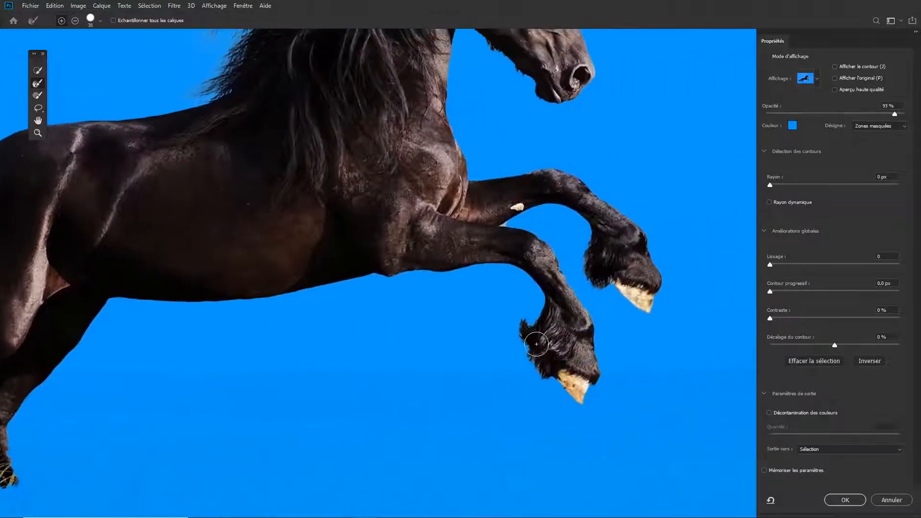
{"action": "mouse_move", "coordinate": [536, 344]}
{"action": "left_mouse_down"}
{"action": "mouse_move", "coordinate": [516, 331]}
{"action": "mouse_move", "coordinate": [532, 348]}
{"action": "mouse_move", "coordinate": [513, 353]}
{"action": "mouse_move", "coordinate": [543, 368]}
{"action": "mouse_move", "coordinate": [531, 376]}
{"action": "mouse_move", "coordinate": [551, 356]}
{"action": "left_mouse_up"}
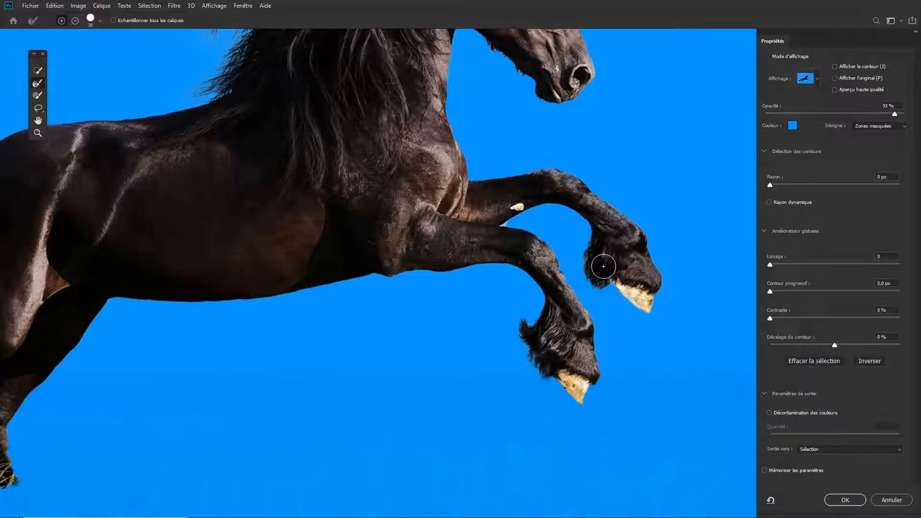
{"action": "mouse_move", "coordinate": [603, 266]}
{"action": "left_mouse_down"}
{"action": "mouse_move", "coordinate": [594, 248]}
{"action": "mouse_move", "coordinate": [623, 298]}
{"action": "mouse_move", "coordinate": [602, 262]}
{"action": "left_mouse_up"}
- Refine the fine hair around the horse's head, along the forelock and beneath the jaw, with the Refine Edge brush
{"action": "left_click_drag", "start_coordinate": [548, 200], "coordinate": [553, 344]}
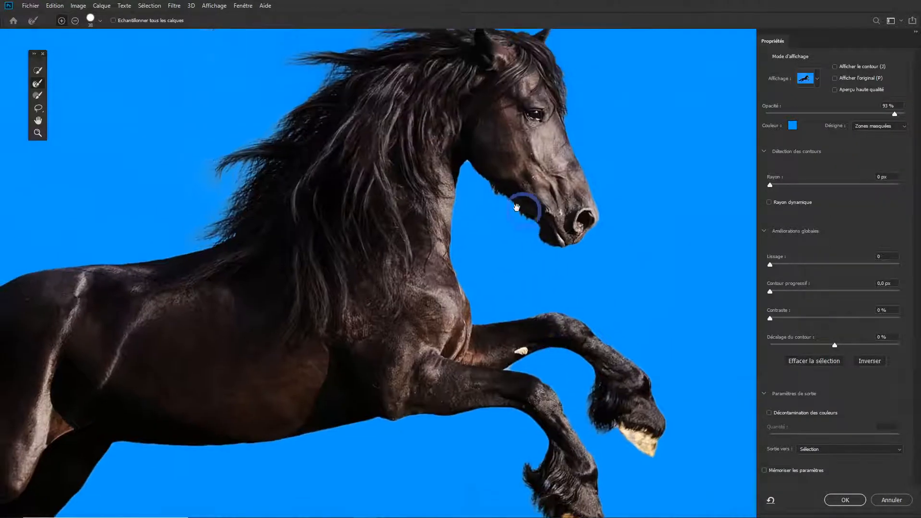
{"action": "left_click_drag", "start_coordinate": [552, 269], "coordinate": [549, 390]}
{"action": "mouse_move", "coordinate": [548, 213]}
{"action": "left_mouse_down"}
{"action": "mouse_move", "coordinate": [551, 189]}
{"action": "mouse_move", "coordinate": [533, 163]}
{"action": "mouse_move", "coordinate": [470, 163]}
{"action": "left_mouse_up"}
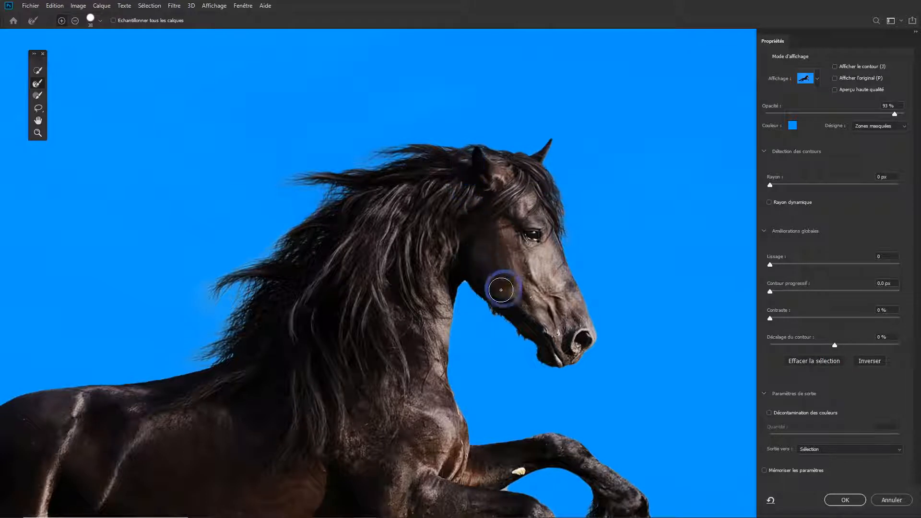
{"action": "left_click_drag", "start_coordinate": [453, 304], "coordinate": [420, 320]}
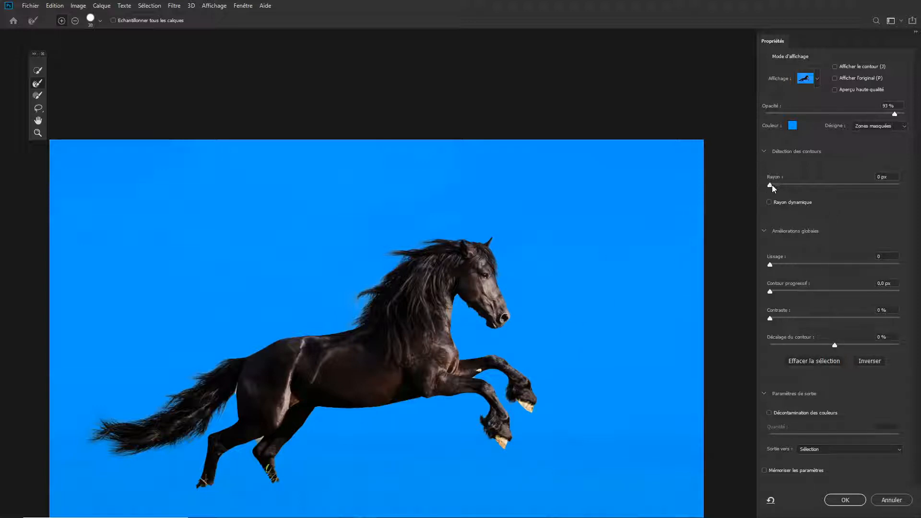
{"action": "mouse_move", "coordinate": [773, 185]}
{"action": "left_mouse_down"}
{"action": "mouse_move", "coordinate": [790, 186]}
{"action": "mouse_move", "coordinate": [773, 191]}
{"action": "left_mouse_up"}
{"action": "key", "text": "space"}
{"action": "left_click", "coordinate": [400, 324]}
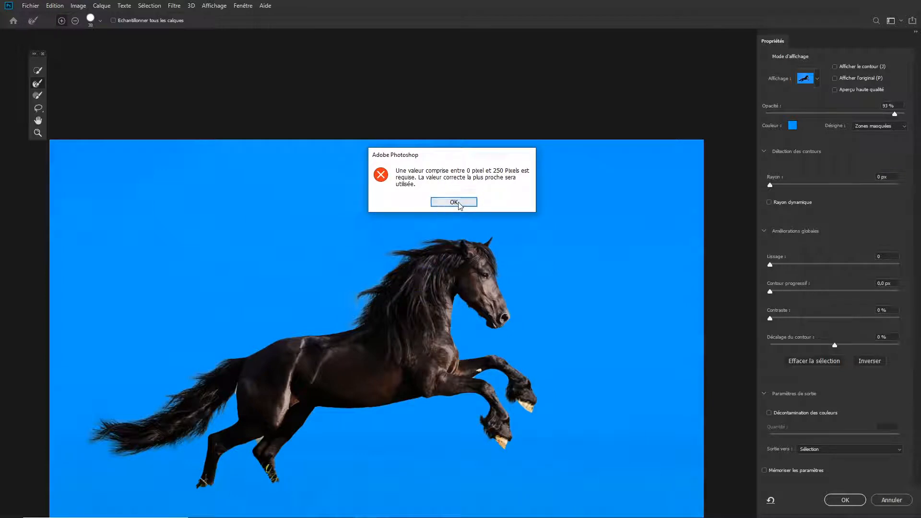
{"action": "left_click", "coordinate": [455, 202]}
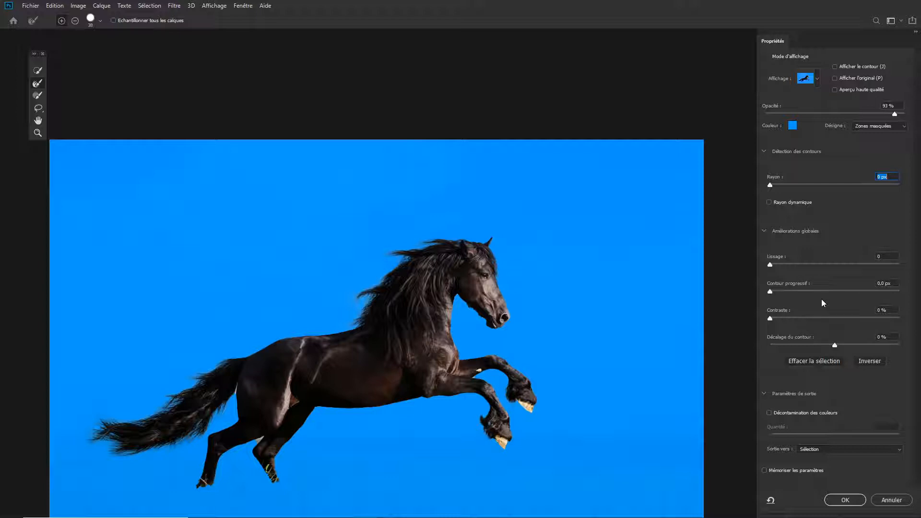
- Output the refined selection to a new layer with a layer mask (Nouveau calque avec masque de fusion)
{"action": "left_click", "coordinate": [810, 450]}
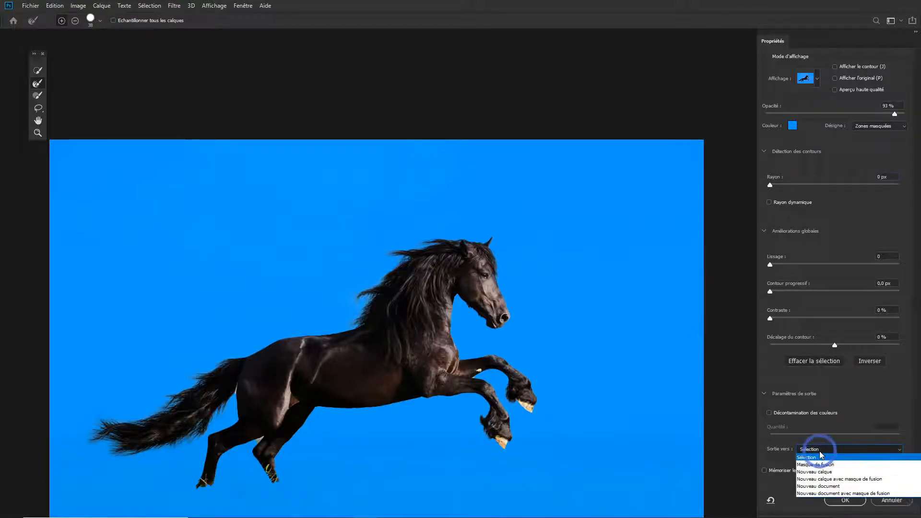
{"action": "left_click", "coordinate": [833, 480]}
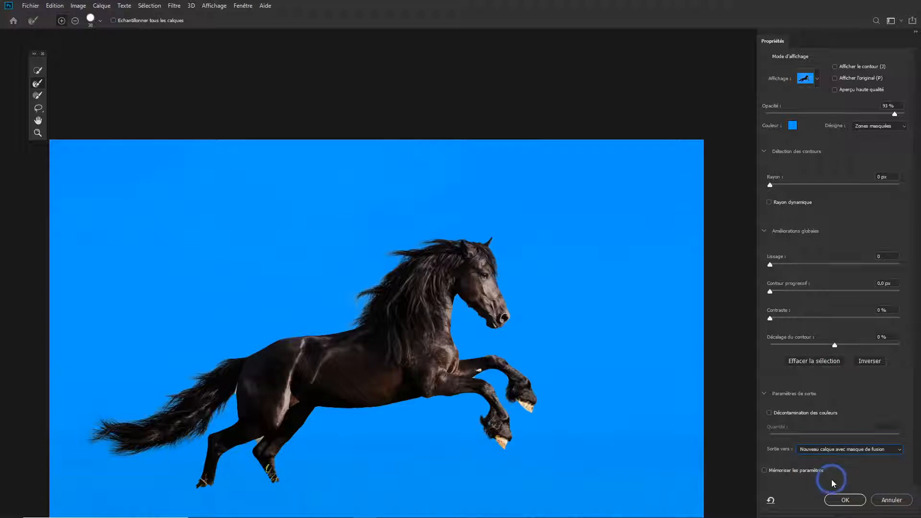
{"action": "left_click", "coordinate": [845, 501]}
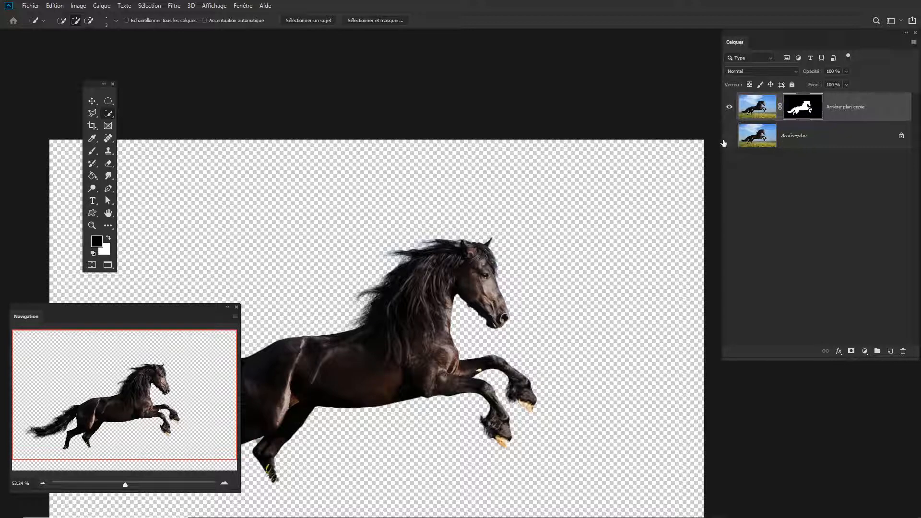
- Reopen the cutout's mask in Select and Mask at the blue-fringed mane edge and set the Refine Edge brush size to 22
{"action": "scroll", "coordinate": [379, 300], "scroll_direction": "up", "scroll_amount": 5}
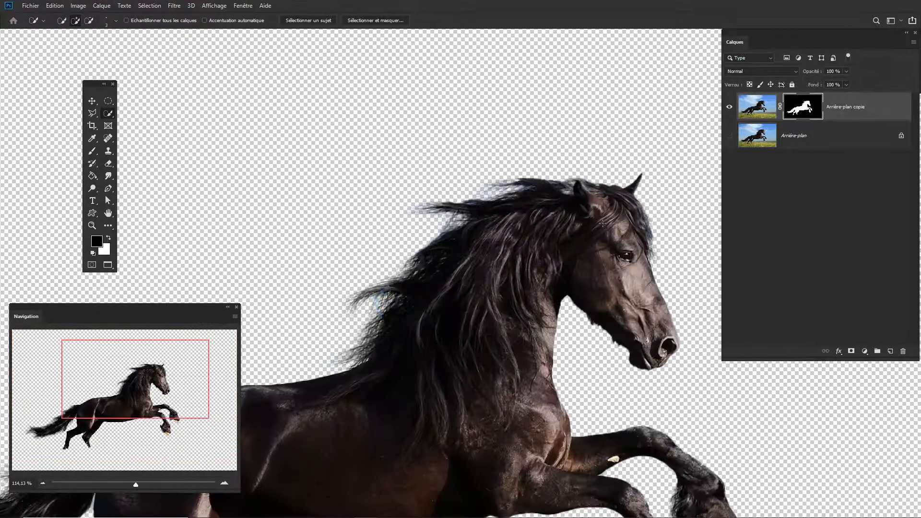
{"action": "scroll", "coordinate": [422, 207], "scroll_direction": "up", "scroll_amount": 5}
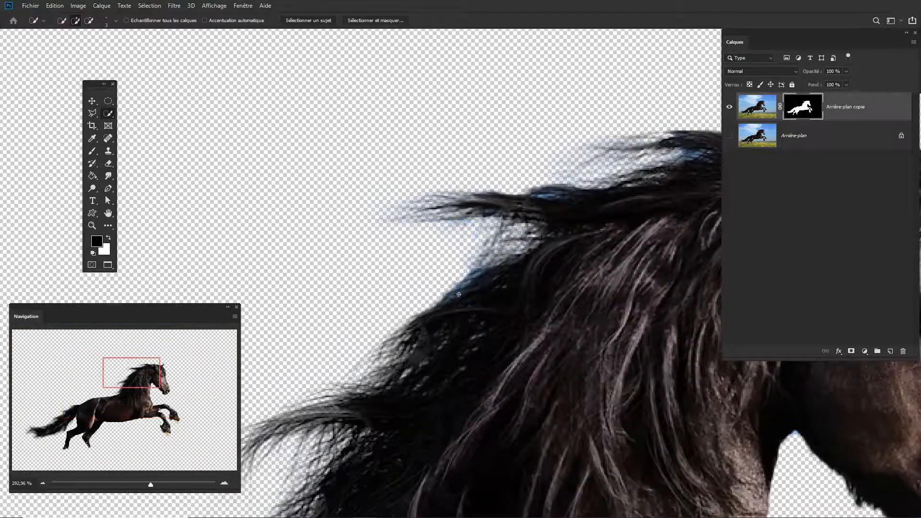
{"action": "scroll", "coordinate": [472, 288], "scroll_direction": "up", "scroll_amount": 5}
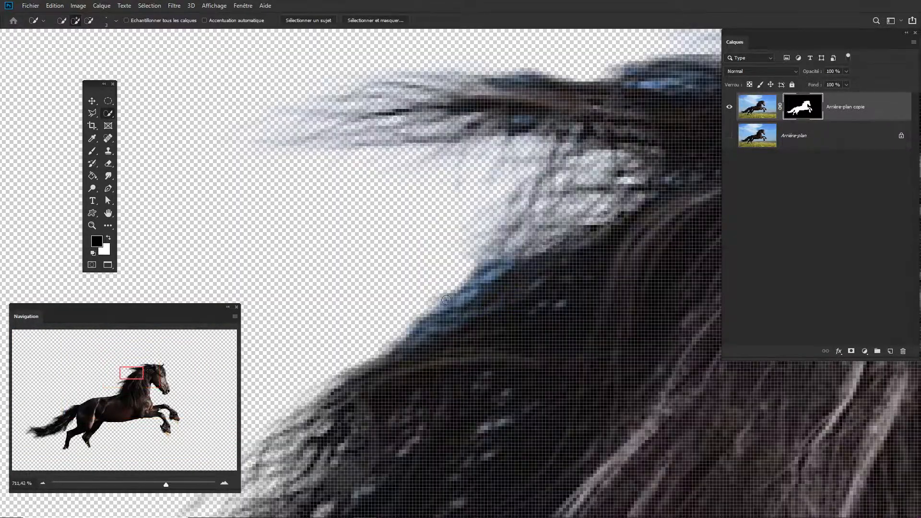
{"action": "scroll", "coordinate": [458, 292], "scroll_direction": "down", "scroll_amount": 3}
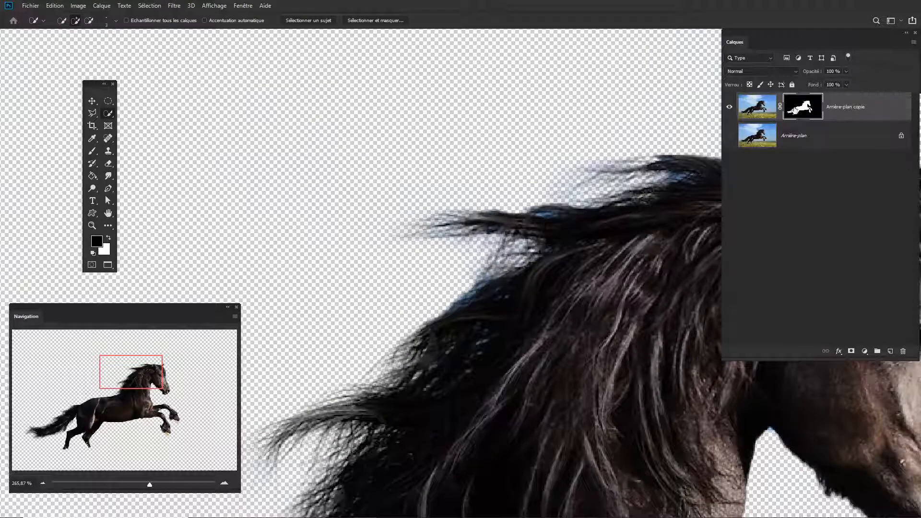
{"action": "left_click", "coordinate": [374, 20]}
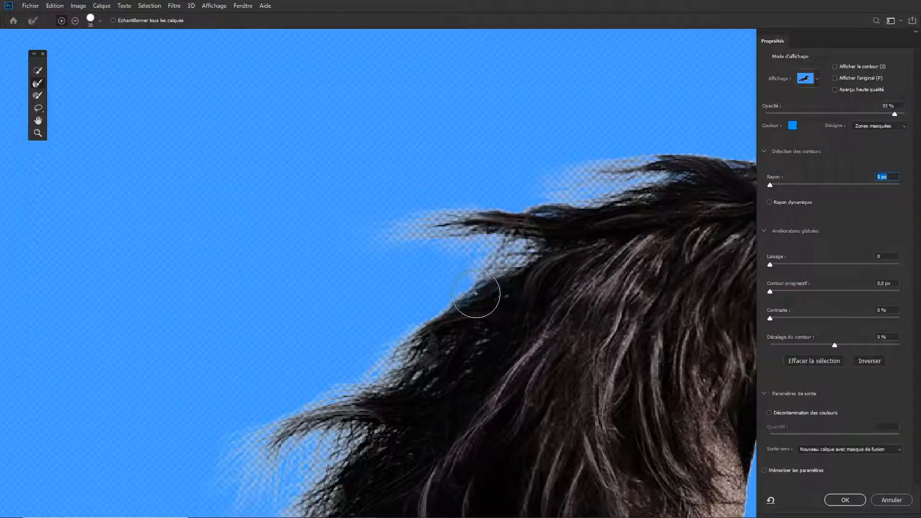
{"action": "key", "text": "alt"}
{"action": "mouse_move", "coordinate": [462, 289]}
{"action": "left_mouse_down"}
{"action": "mouse_move", "coordinate": [447, 295]}
{"action": "mouse_move", "coordinate": [470, 293]}
{"action": "mouse_move", "coordinate": [438, 302]}
{"action": "mouse_move", "coordinate": [476, 289]}
{"action": "mouse_move", "coordinate": [441, 310]}
{"action": "mouse_move", "coordinate": [486, 295]}
{"action": "left_mouse_up"}
{"action": "right_click", "coordinate": [469, 293], "text": "alt"}
{"action": "scroll", "coordinate": [500, 298], "scroll_direction": "down", "scroll_amount": 3}
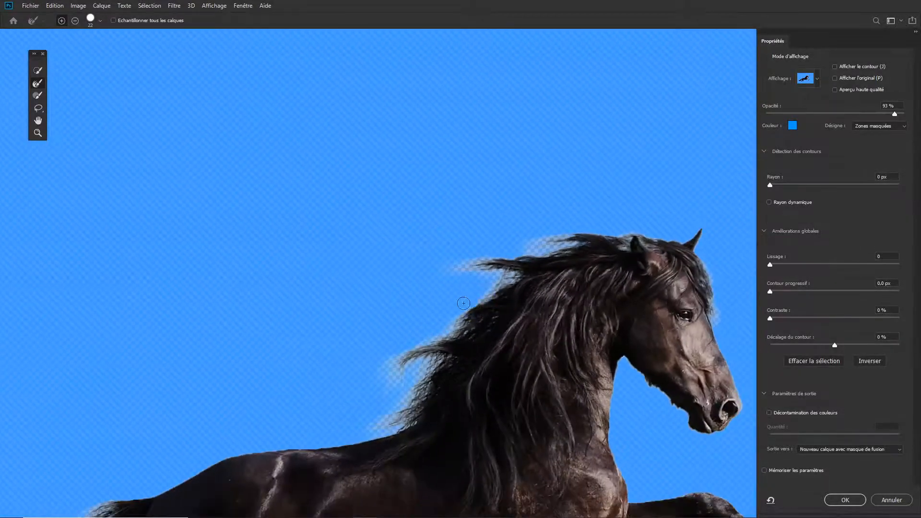
- Apply the refinement as a new masked layer and delete the earlier masked layer Arrière-plan copie
{"action": "left_click_drag", "start_coordinate": [489, 332], "coordinate": [542, 223]}
{"action": "left_click_drag", "start_coordinate": [475, 347], "coordinate": [539, 264]}
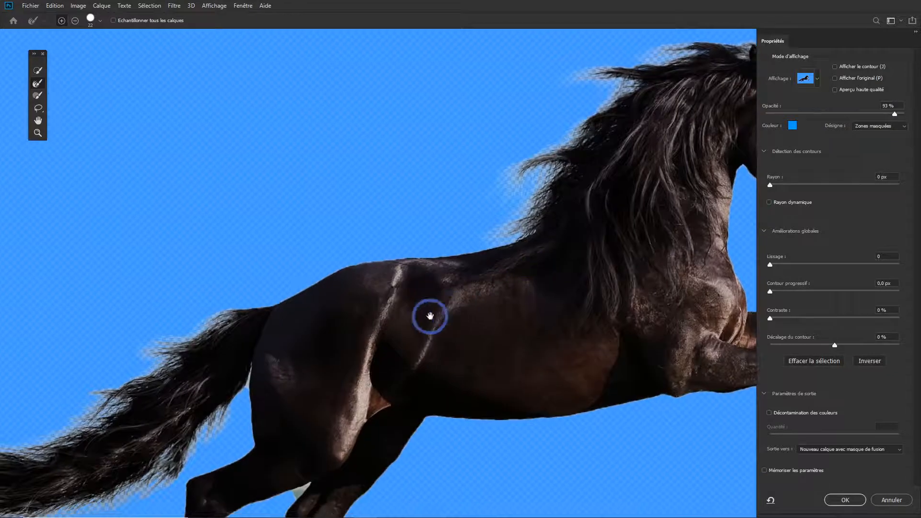
{"action": "left_click_drag", "start_coordinate": [344, 363], "coordinate": [546, 253]}
{"action": "left_click_drag", "start_coordinate": [648, 247], "coordinate": [469, 310]}
{"action": "left_click_drag", "start_coordinate": [580, 265], "coordinate": [440, 363]}
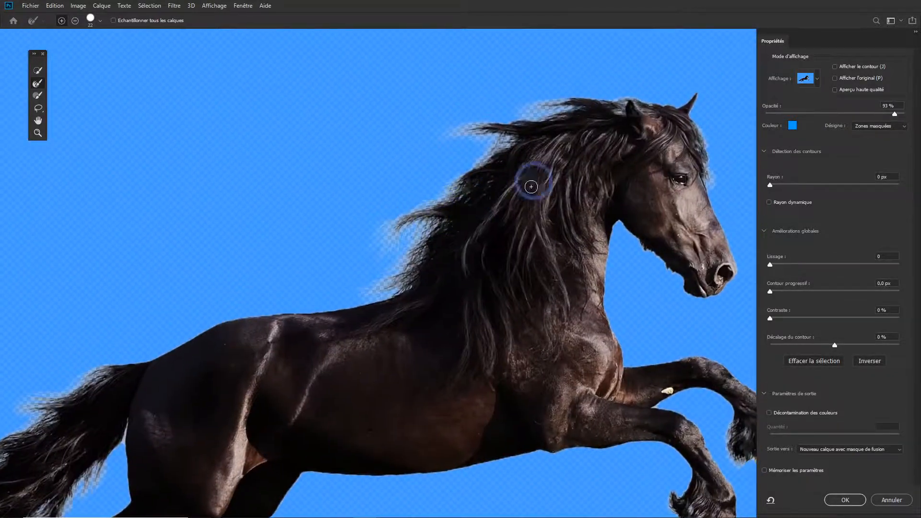
{"action": "left_click", "coordinate": [846, 501]}
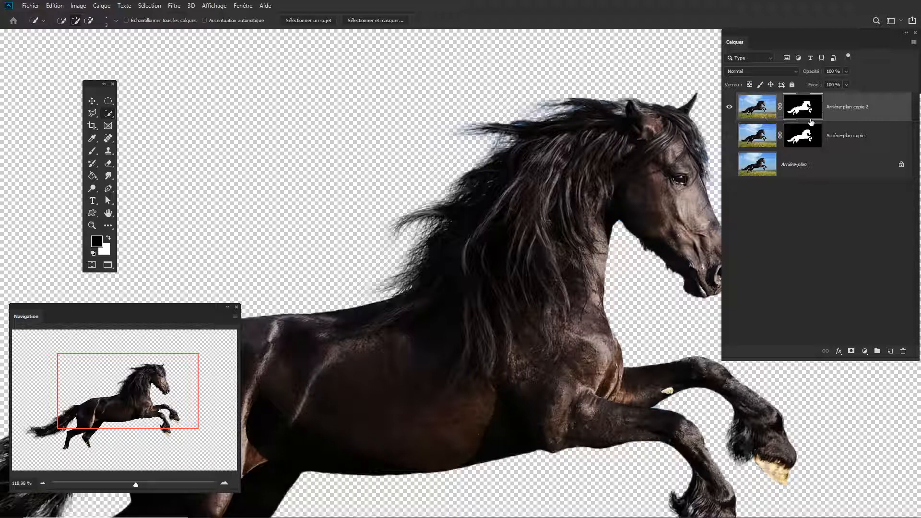
{"action": "left_click", "coordinate": [843, 136]}
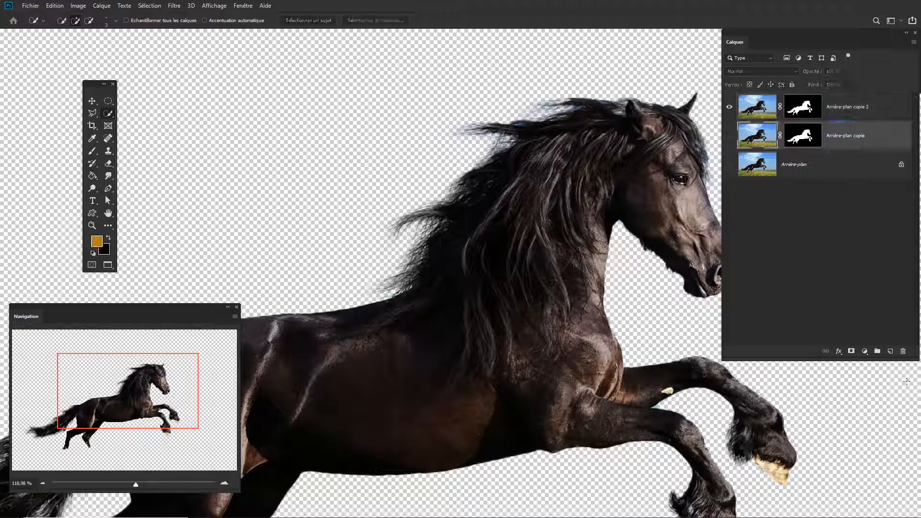
{"action": "left_click", "coordinate": [903, 352]}
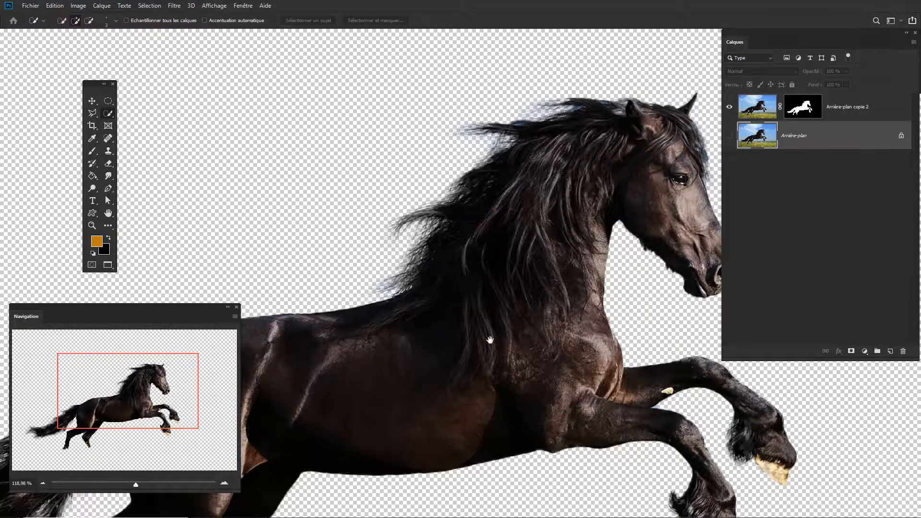
- Select the mask of Arrière-plan copie 2, display it on its own to examine its black and white areas, and return to the image view
{"action": "left_click_drag", "start_coordinate": [490, 335], "coordinate": [600, 244]}
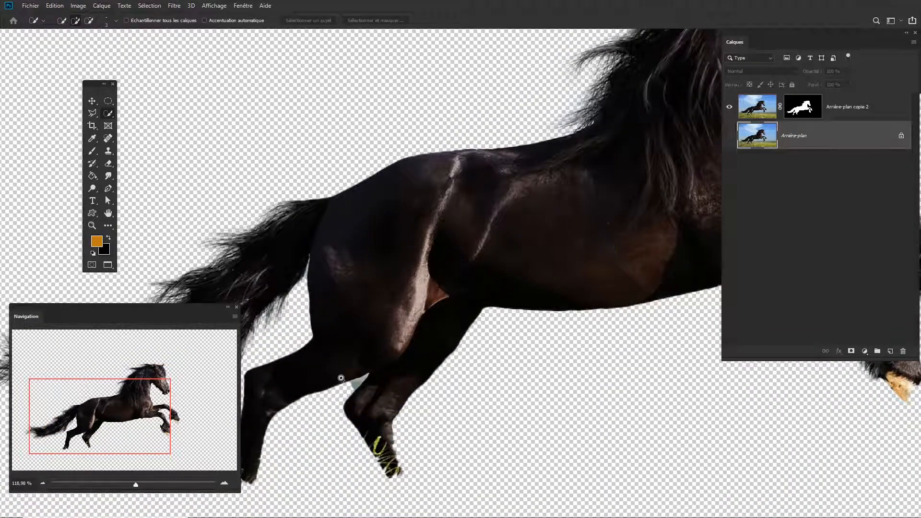
{"action": "left_click_drag", "start_coordinate": [342, 379], "coordinate": [400, 395]}
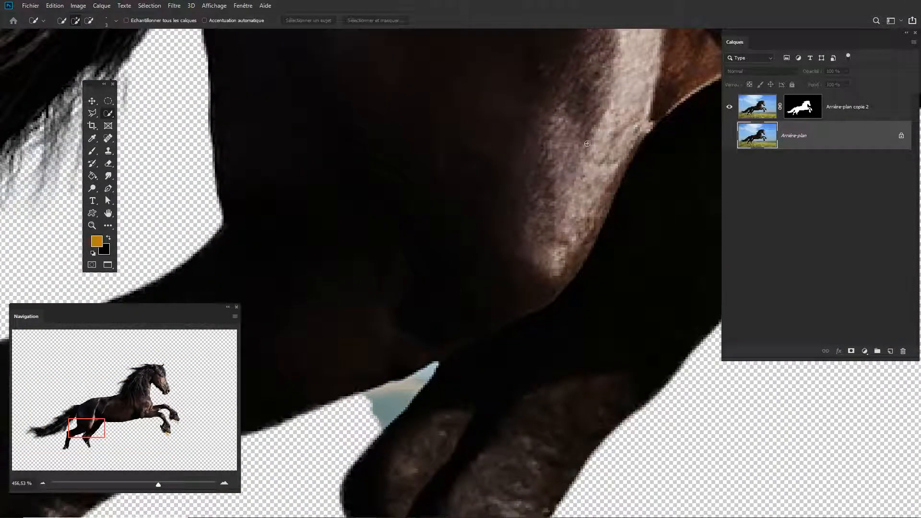
{"action": "left_click", "coordinate": [800, 113]}
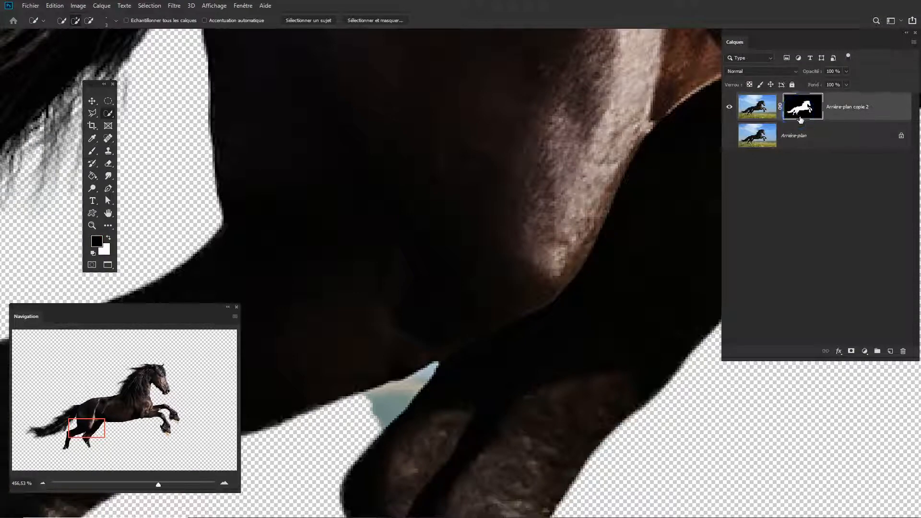
{"action": "left_click", "coordinate": [811, 117], "text": "alt"}
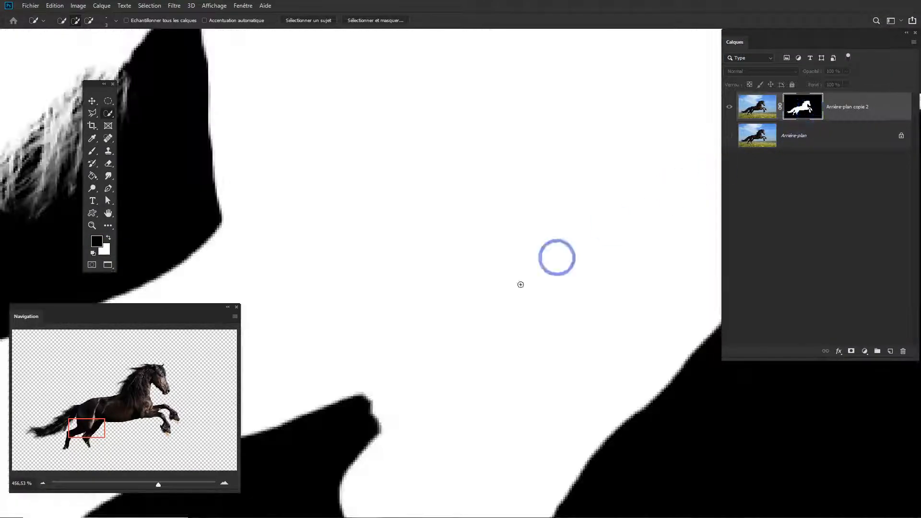
{"action": "key", "text": "ctrl+0"}
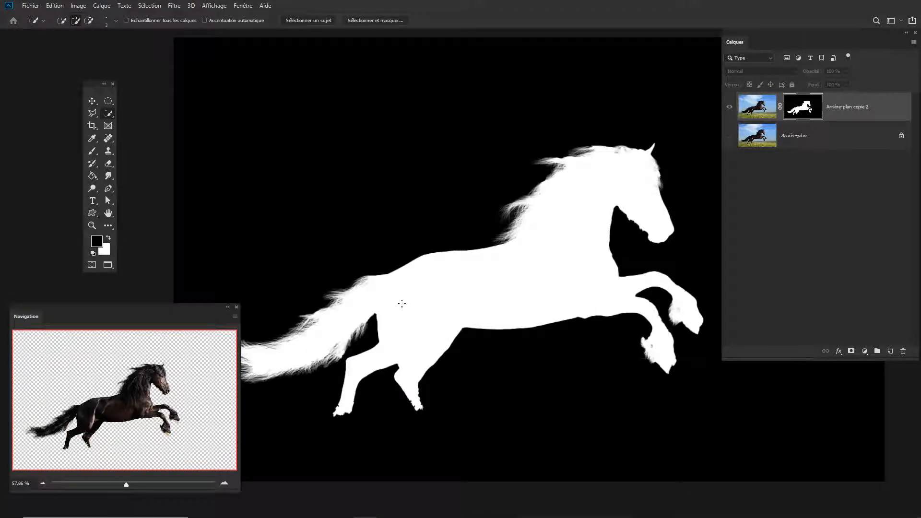
{"action": "left_click_drag", "start_coordinate": [403, 382], "coordinate": [448, 420]}
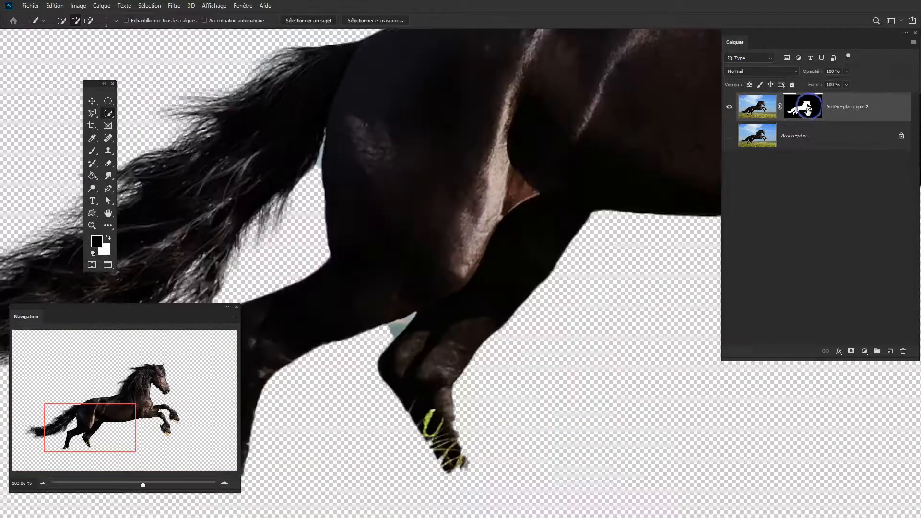
{"action": "left_click", "coordinate": [806, 107], "text": "alt"}
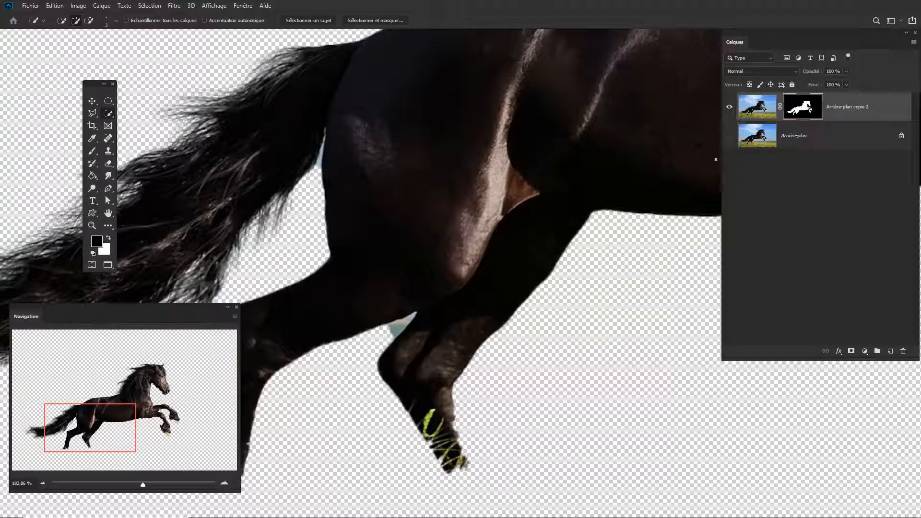
- Outline the leftover background patch between the horse's hind legs with a polygonal lasso selection
{"action": "left_click", "coordinate": [92, 113]}
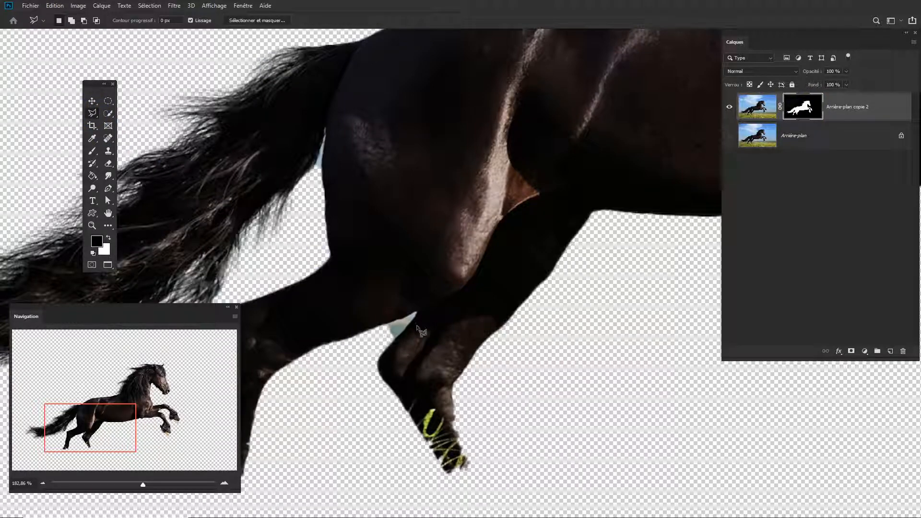
{"action": "left_click_drag", "start_coordinate": [396, 317], "coordinate": [427, 347]}
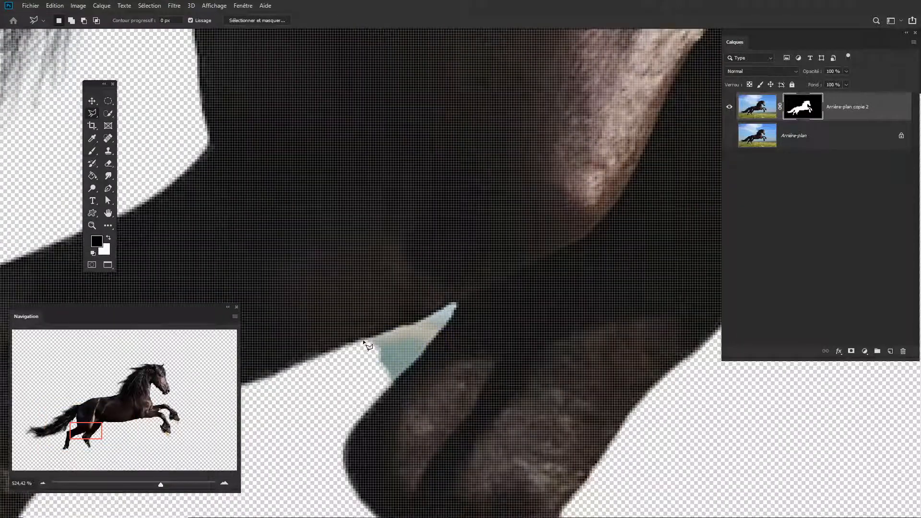
{"action": "left_click_drag", "start_coordinate": [365, 340], "coordinate": [448, 308]}
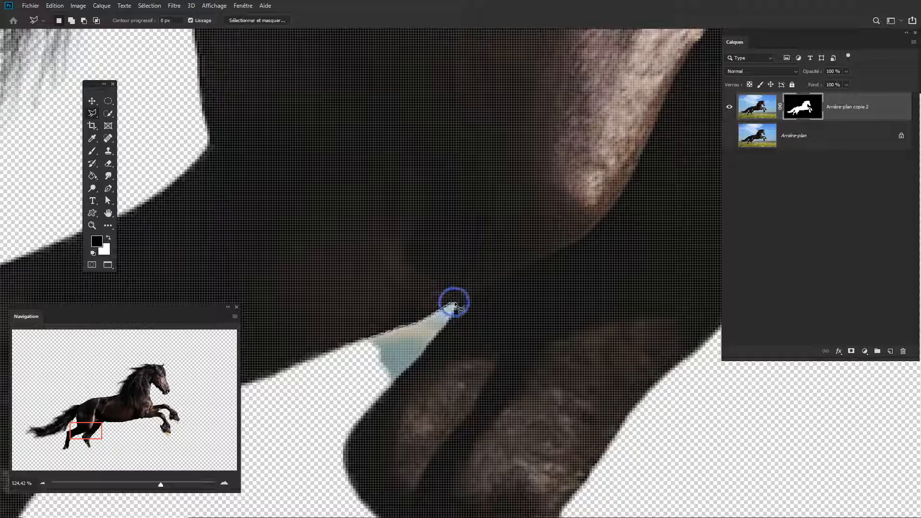
{"action": "left_click_drag", "start_coordinate": [456, 306], "coordinate": [398, 379]}
{"action": "left_click", "coordinate": [334, 402]}
{"action": "left_click", "coordinate": [338, 363]}
{"action": "left_click", "coordinate": [365, 339]}
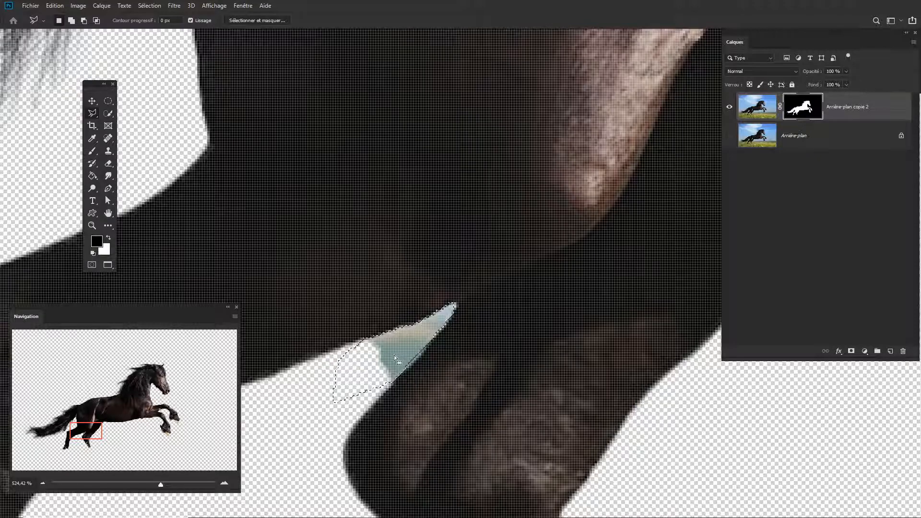
- Paint the selected patch black on the isolated mask with a hard 74 px brush, deselect, and return to the full image view
{"action": "left_click", "coordinate": [805, 110], "text": "alt"}
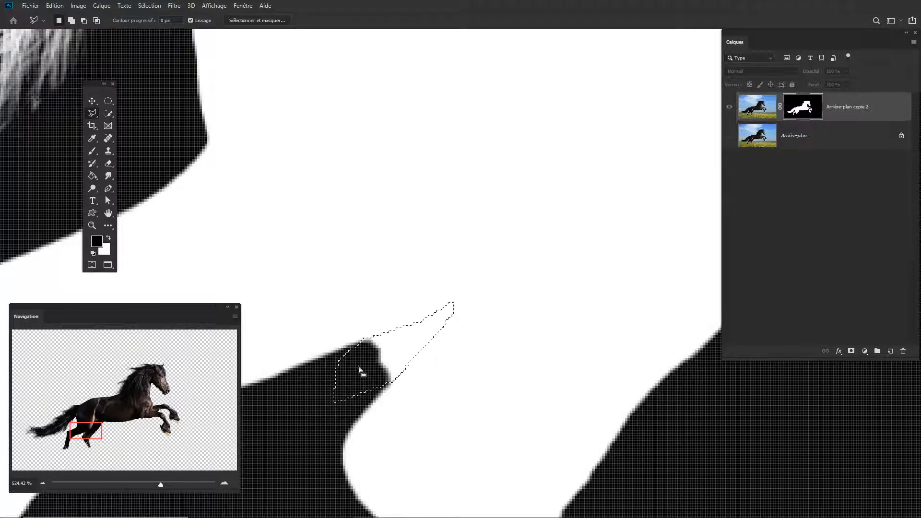
{"action": "left_click", "coordinate": [92, 151]}
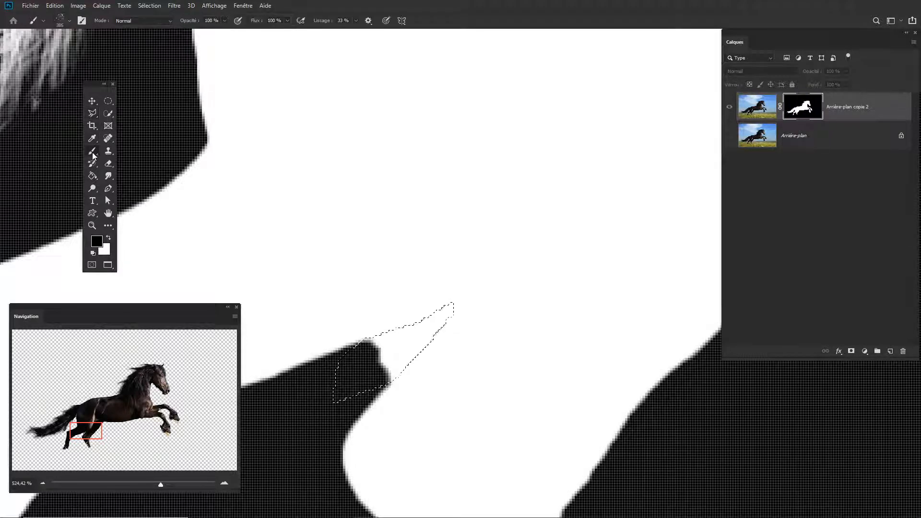
{"action": "mouse_move", "coordinate": [387, 355]}
{"action": "left_mouse_down"}
{"action": "mouse_move", "coordinate": [396, 358]}
{"action": "mouse_move", "coordinate": [308, 355]}
{"action": "left_mouse_up"}
{"action": "mouse_move", "coordinate": [513, 353]}
{"action": "left_mouse_down"}
{"action": "mouse_move", "coordinate": [290, 358]}
{"action": "mouse_move", "coordinate": [425, 345]}
{"action": "mouse_move", "coordinate": [351, 349]}
{"action": "mouse_move", "coordinate": [403, 346]}
{"action": "mouse_move", "coordinate": [340, 336]}
{"action": "left_mouse_up"}
{"action": "right_click", "coordinate": [340, 336]}
{"action": "left_click", "coordinate": [436, 298]}
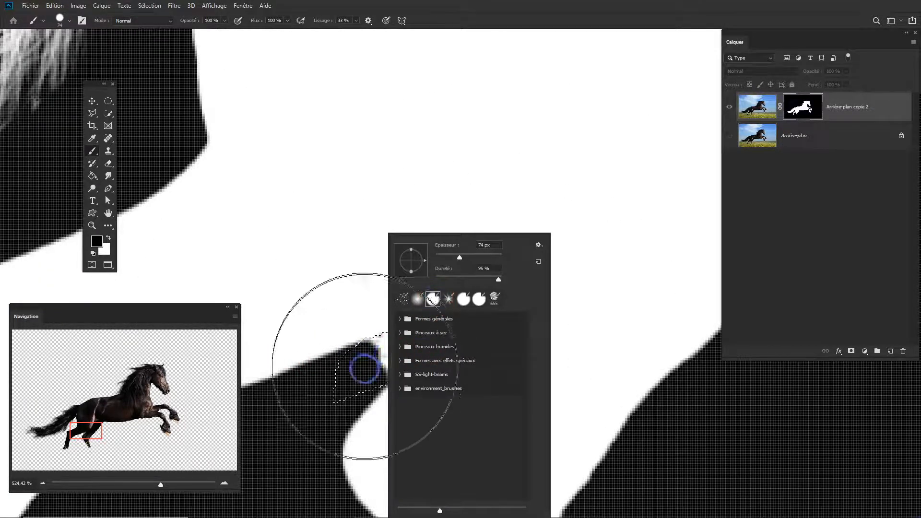
{"action": "mouse_move", "coordinate": [360, 370]}
{"action": "left_mouse_down"}
{"action": "mouse_move", "coordinate": [423, 328]}
{"action": "mouse_move", "coordinate": [362, 366]}
{"action": "left_mouse_up"}
{"action": "key", "text": "ctrl+d"}
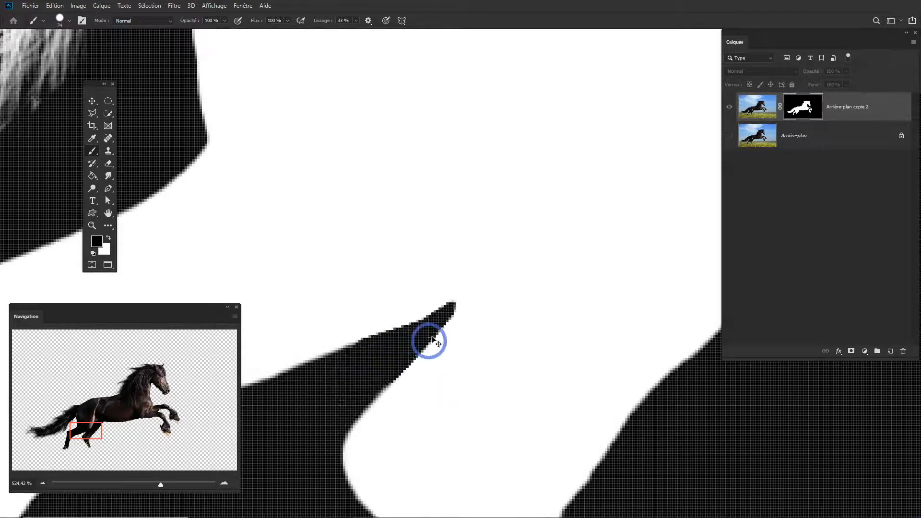
{"action": "left_click", "coordinate": [806, 106], "text": "alt"}
{"action": "key", "text": "ctrl+0"}
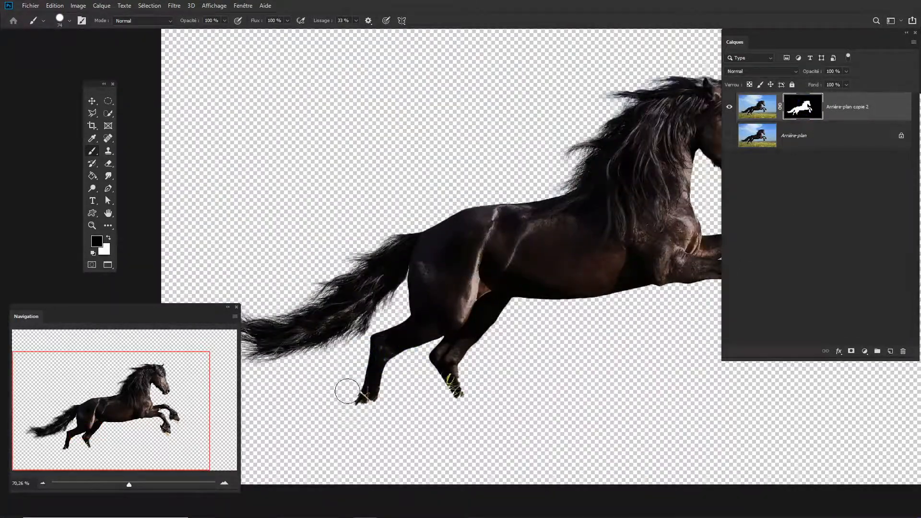
- Switch the mask brush to white and reduce its size for retouching the hind legs
{"action": "scroll", "coordinate": [362, 376], "scroll_direction": "up", "scroll_amount": 8}
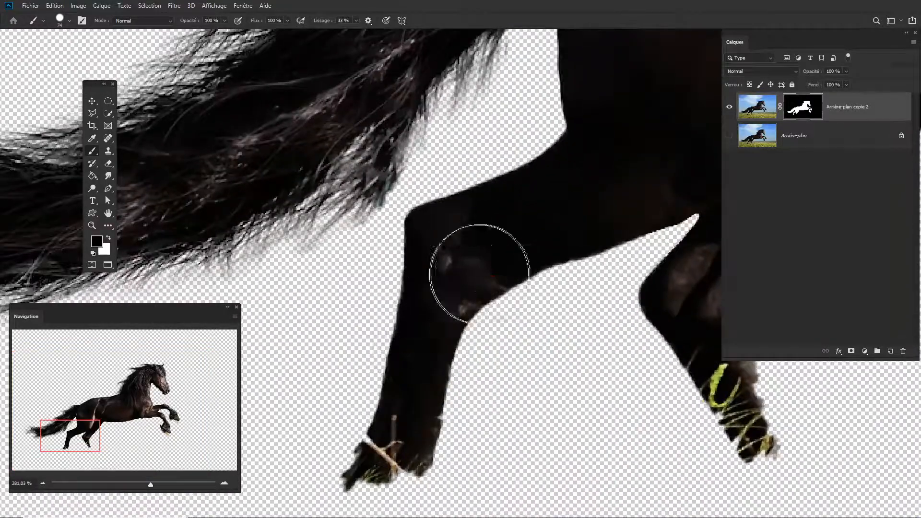
{"action": "left_click_drag", "start_coordinate": [480, 274], "coordinate": [458, 276]}
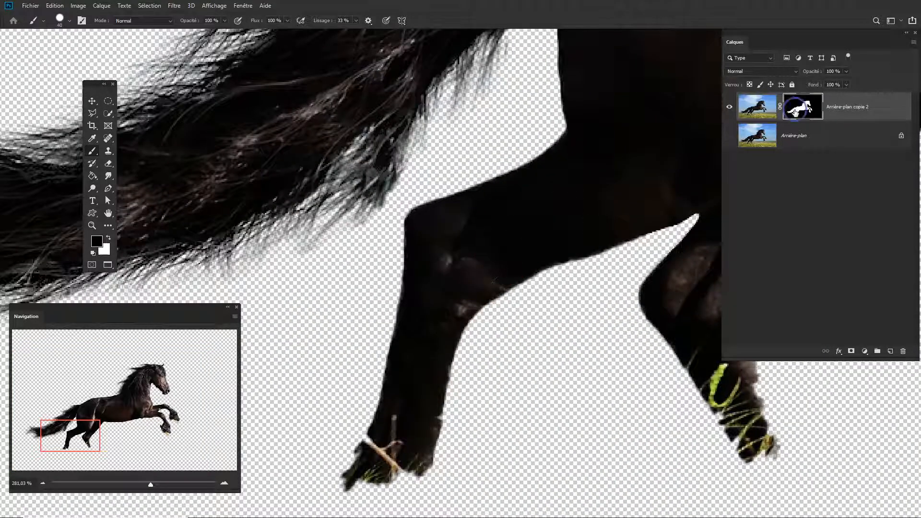
{"action": "key", "text": "x"}
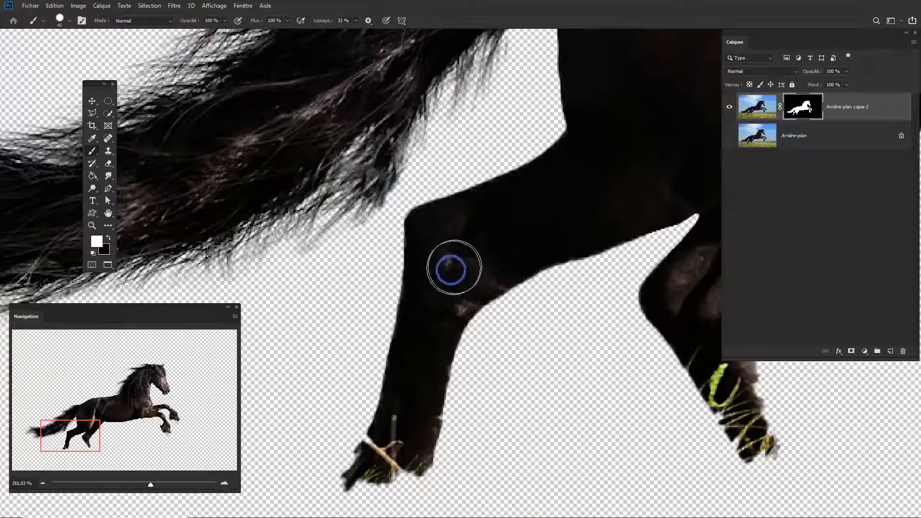
{"action": "left_click_drag", "start_coordinate": [454, 267], "coordinate": [427, 312]}
{"action": "left_click_drag", "start_coordinate": [427, 360], "coordinate": [424, 362]}
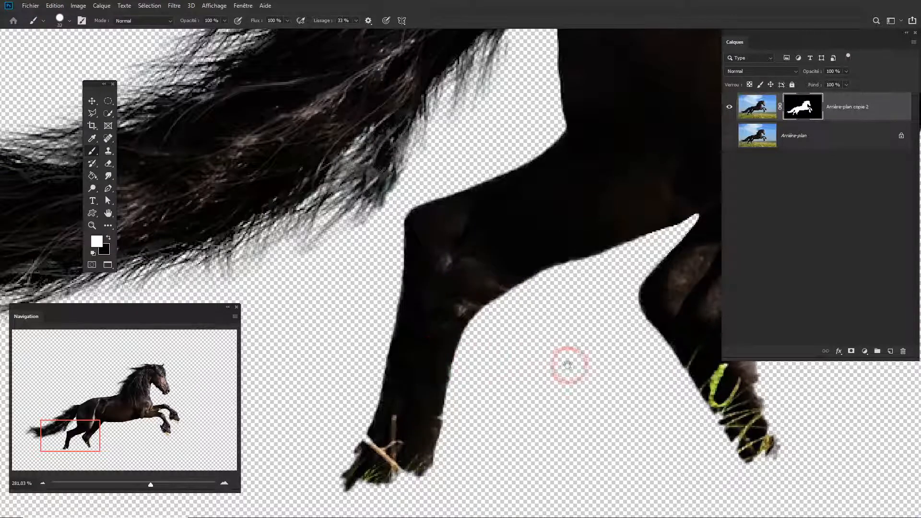
{"action": "left_click_drag", "start_coordinate": [568, 364], "coordinate": [339, 366]}
{"action": "mouse_move", "coordinate": [506, 349]}
{"action": "left_mouse_down"}
{"action": "mouse_move", "coordinate": [513, 353]}
{"action": "mouse_move", "coordinate": [499, 365]}
{"action": "mouse_move", "coordinate": [494, 396]}
{"action": "mouse_move", "coordinate": [499, 385]}
{"action": "mouse_move", "coordinate": [514, 401]}
{"action": "mouse_move", "coordinate": [510, 411]}
{"action": "mouse_move", "coordinate": [535, 451]}
{"action": "mouse_move", "coordinate": [510, 437]}
{"action": "mouse_move", "coordinate": [464, 367]}
{"action": "mouse_move", "coordinate": [508, 411]}
{"action": "mouse_move", "coordinate": [493, 380]}
{"action": "left_mouse_up"}
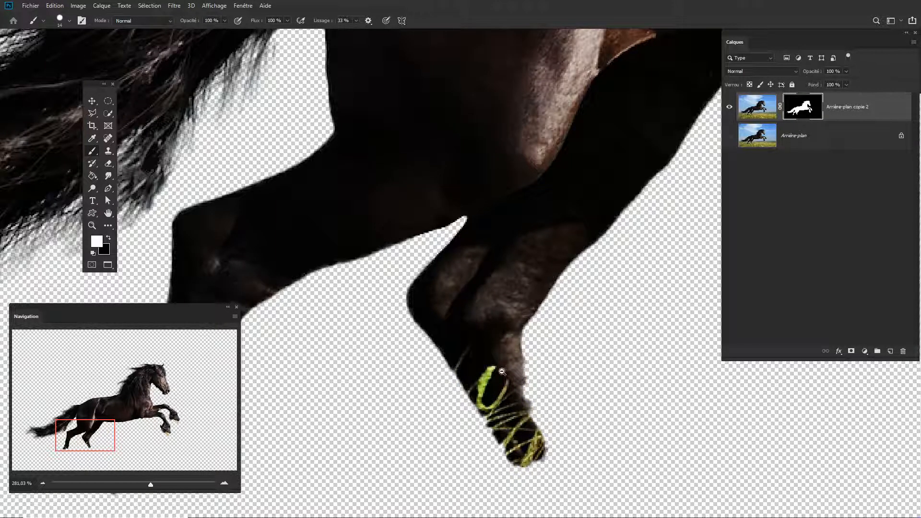
- Hide the Arrière-plan copie 2 cutout, then show the original Arrière-plan layer and unlock it as a regular layer
{"action": "left_click_drag", "start_coordinate": [502, 372], "coordinate": [447, 377]}
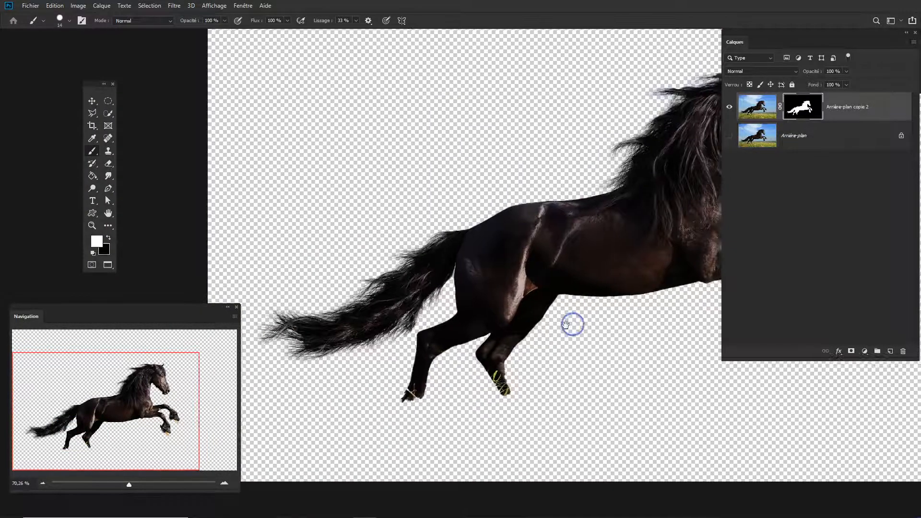
{"action": "left_click_drag", "start_coordinate": [566, 324], "coordinate": [530, 330]}
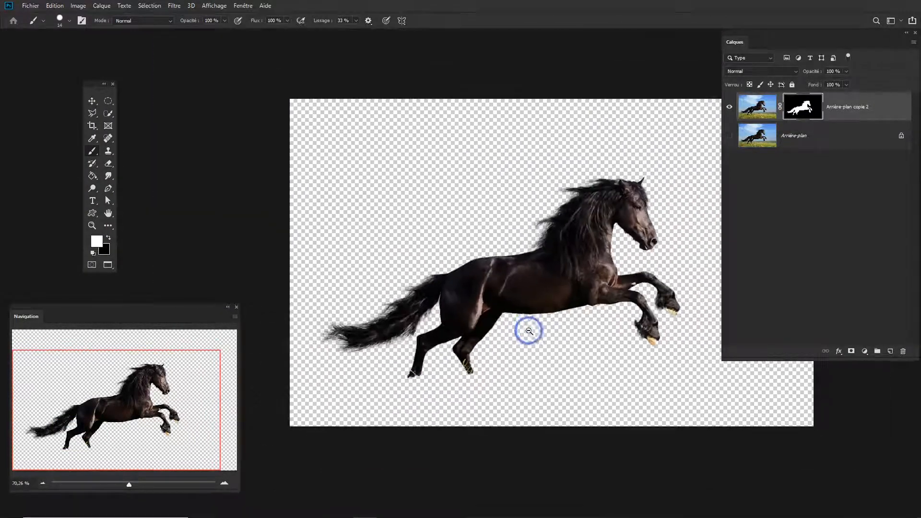
{"action": "left_click", "coordinate": [729, 106]}
{"action": "left_click", "coordinate": [729, 136]}
{"action": "left_click", "coordinate": [758, 141]}
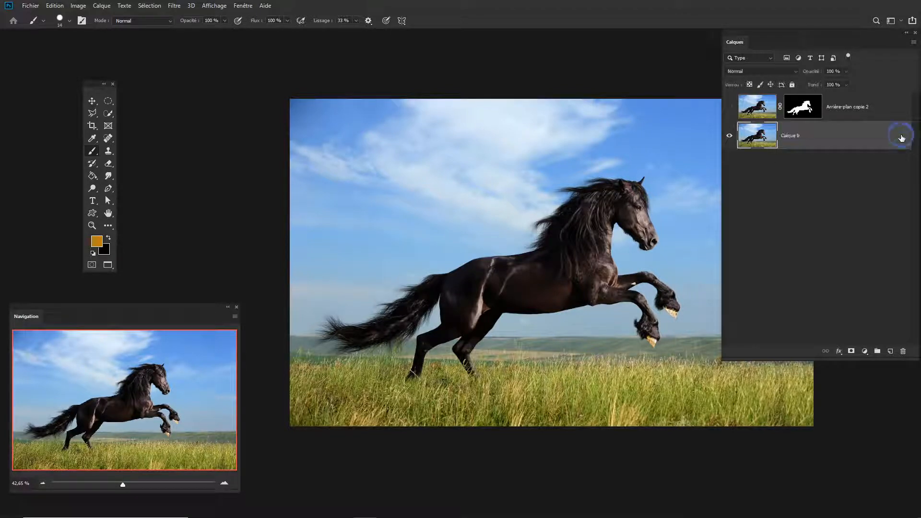
{"action": "double_click", "coordinate": [827, 142]}
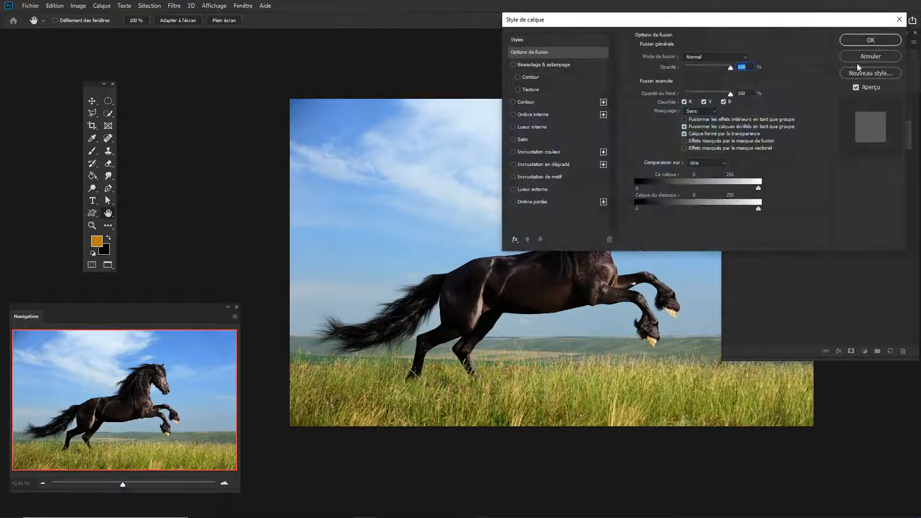
{"action": "left_click", "coordinate": [871, 40]}
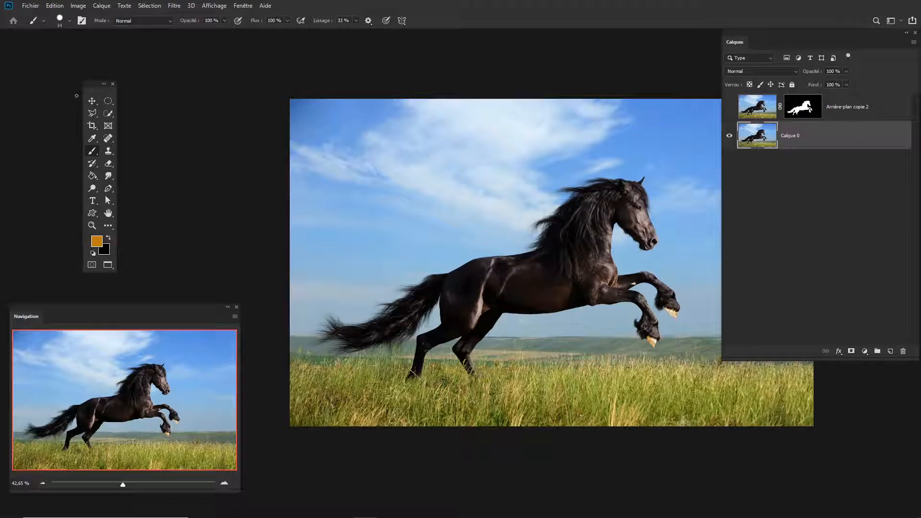
- Draw a loose polygonal lasso selection around the whole horse on Calque 0, leaving a margin around mane, tail and legs
{"action": "left_click", "coordinate": [91, 114]}
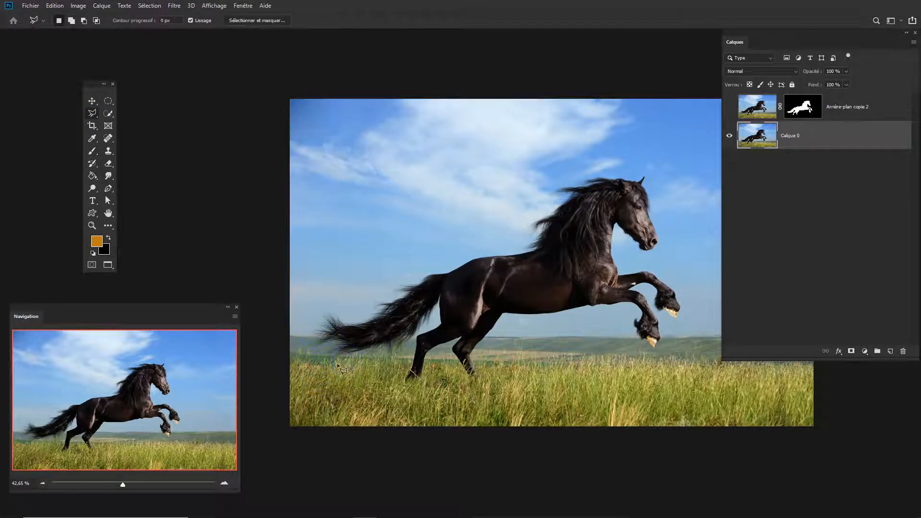
{"action": "left_click", "coordinate": [317, 354]}
{"action": "left_click", "coordinate": [369, 303]}
{"action": "left_click", "coordinate": [405, 270]}
{"action": "left_click", "coordinate": [519, 243]}
{"action": "left_click", "coordinate": [536, 207]}
{"action": "left_click", "coordinate": [557, 178]}
{"action": "left_click", "coordinate": [608, 163]}
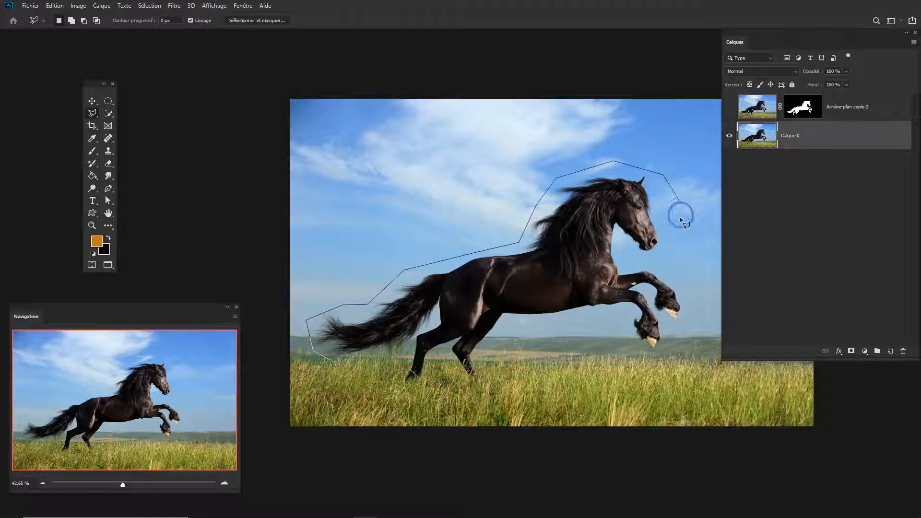
{"action": "left_click", "coordinate": [635, 263]}
{"action": "key", "text": "BackSpace"}
{"action": "left_click", "coordinate": [669, 243]}
{"action": "left_click", "coordinate": [665, 253]}
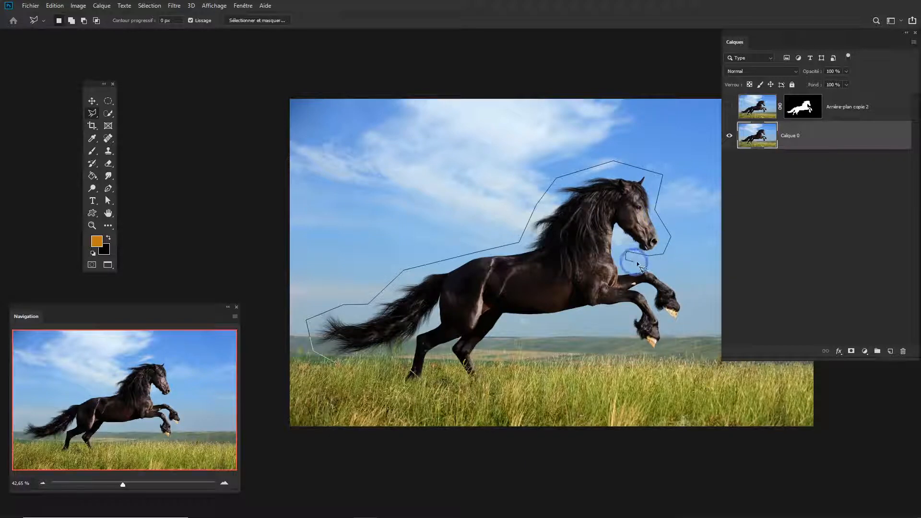
{"action": "left_click", "coordinate": [662, 263]}
{"action": "left_click", "coordinate": [687, 289]}
{"action": "left_click", "coordinate": [693, 315]}
{"action": "left_click", "coordinate": [673, 346]}
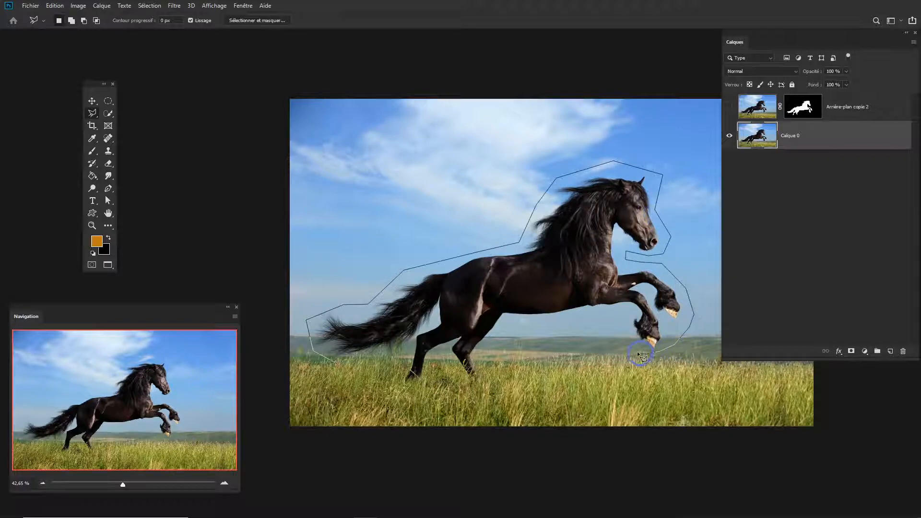
{"action": "left_click", "coordinate": [619, 312]}
{"action": "left_click", "coordinate": [512, 328]}
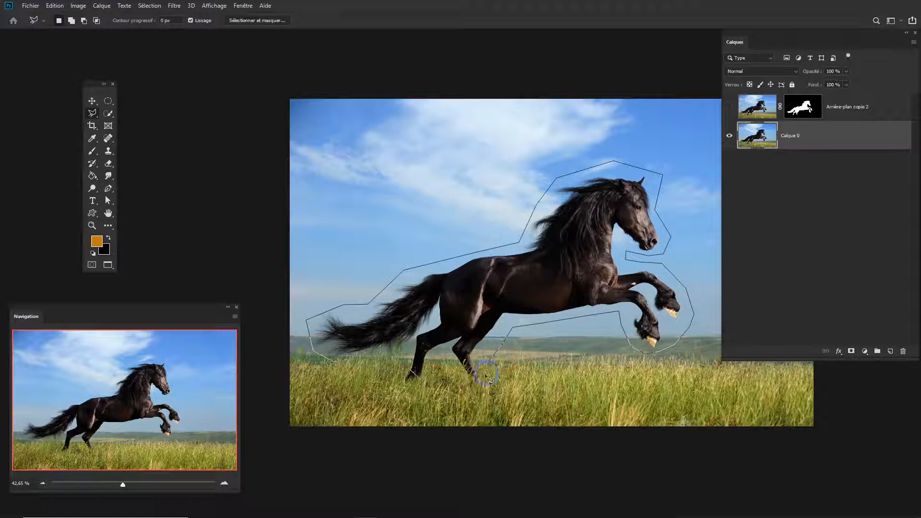
{"action": "left_click", "coordinate": [347, 364]}
{"action": "left_click", "coordinate": [342, 365]}
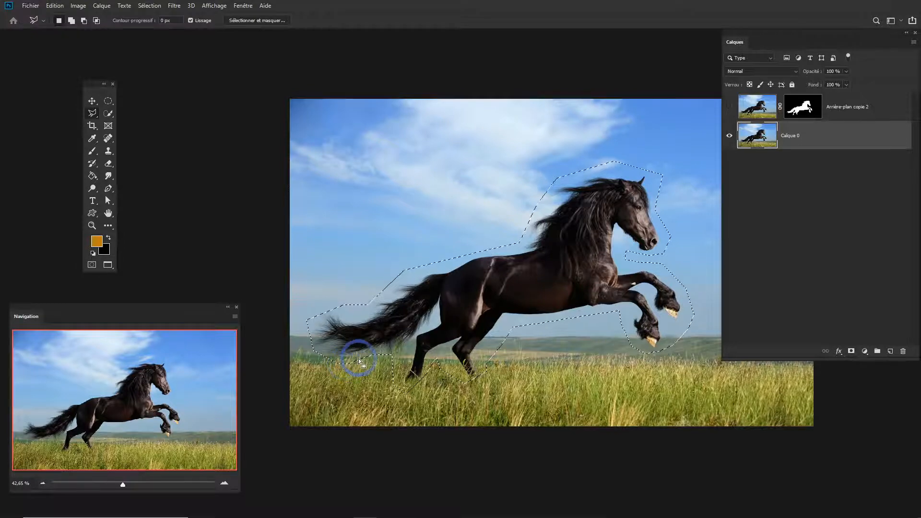
- Try to remove the horse by filling the selection with Contenu pris en compte at 100% opacity in Normal mode, and deselect
{"action": "left_click_drag", "start_coordinate": [523, 271], "coordinate": [540, 277]}
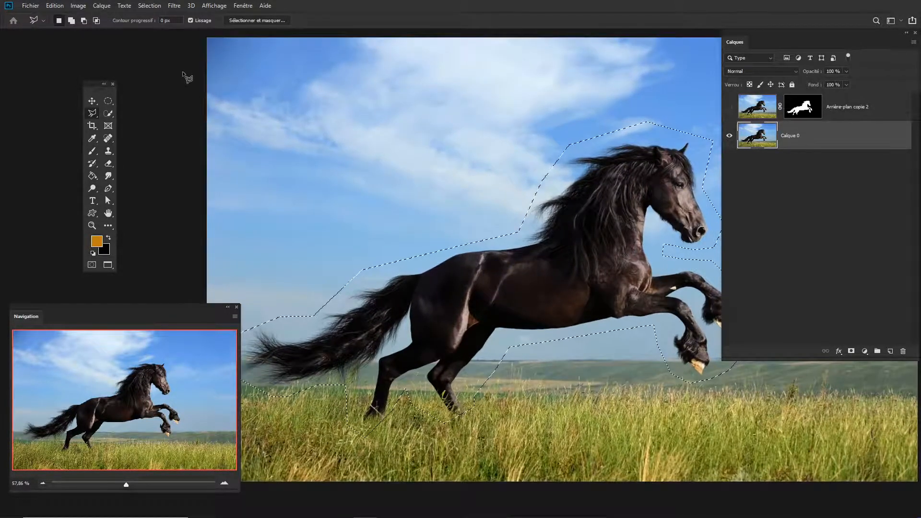
{"action": "left_click", "coordinate": [55, 7]}
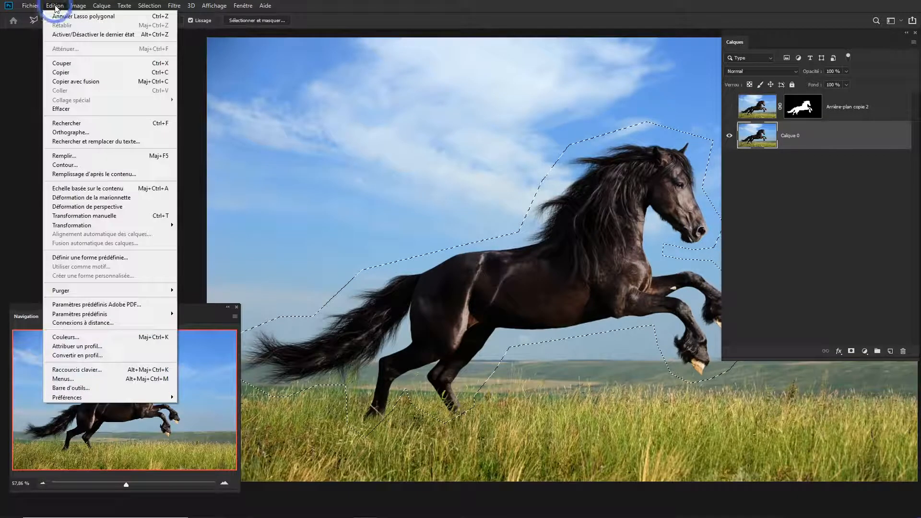
{"action": "left_click", "coordinate": [71, 156]}
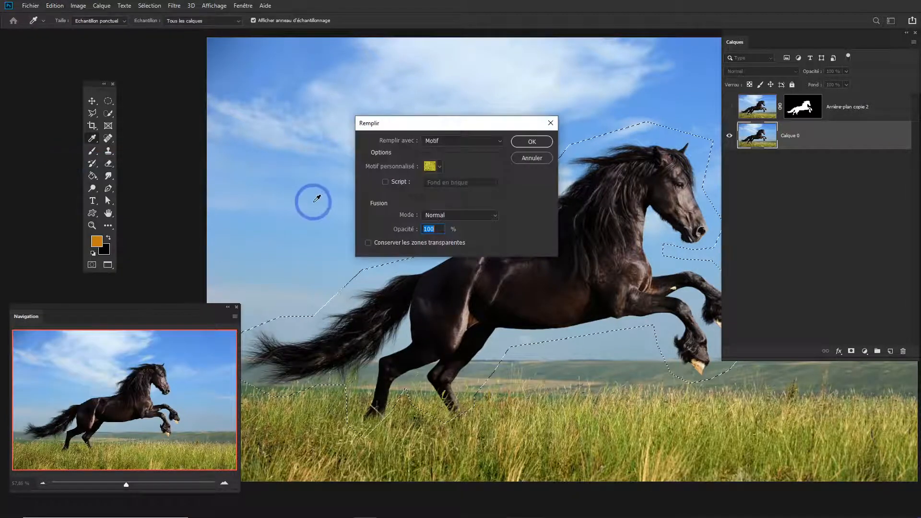
{"action": "left_click", "coordinate": [447, 141]}
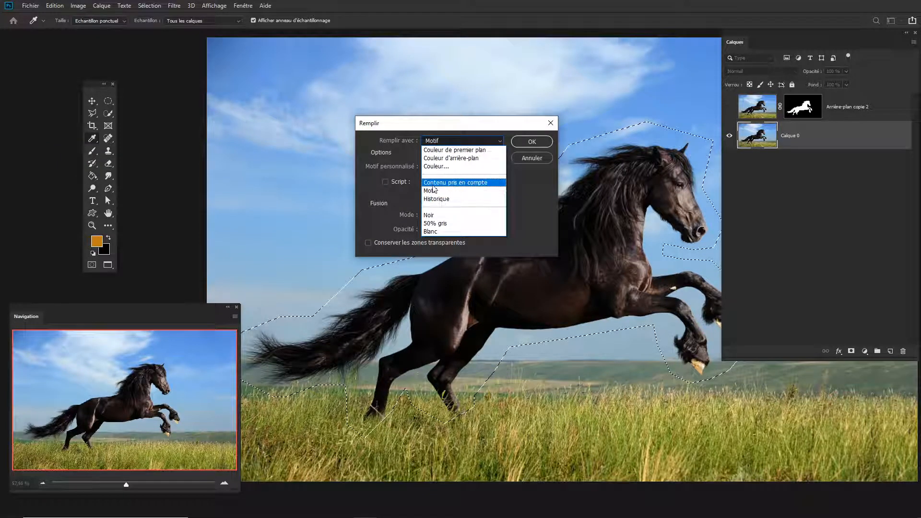
{"action": "left_click", "coordinate": [468, 183]}
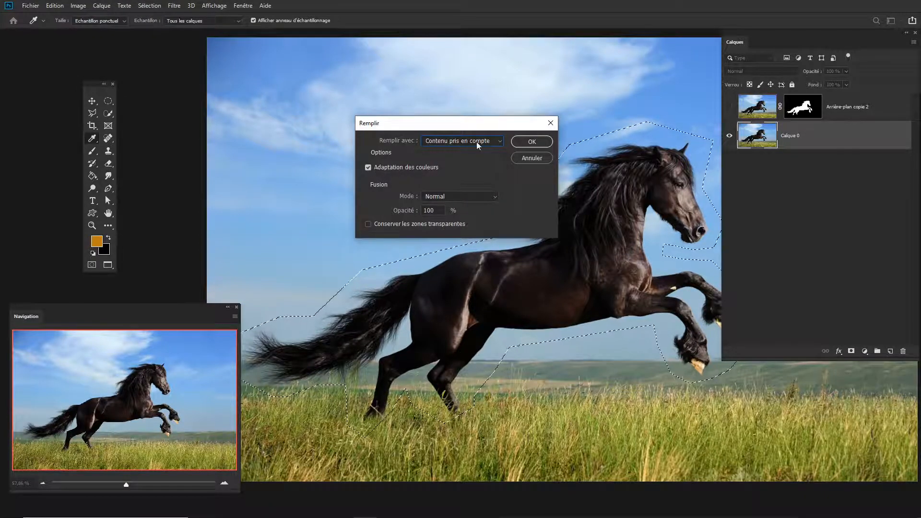
{"action": "left_click", "coordinate": [529, 142]}
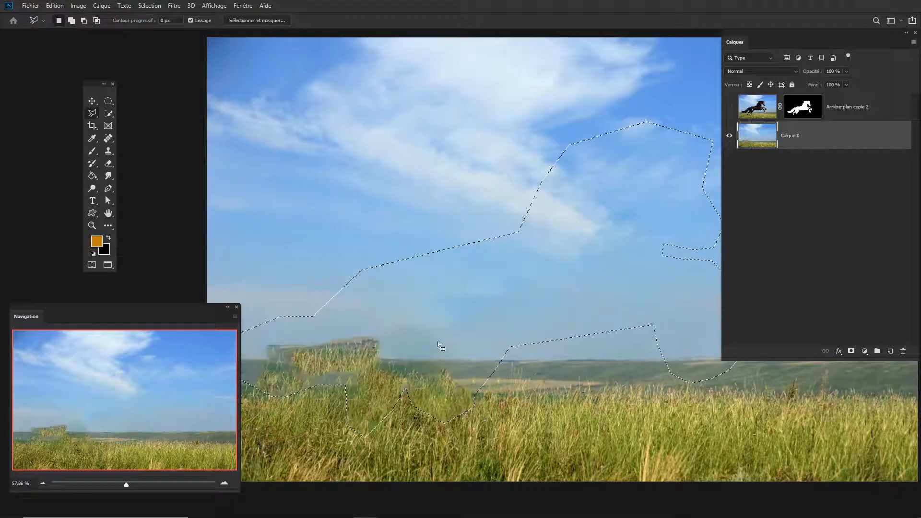
{"action": "left_click_drag", "start_coordinate": [565, 320], "coordinate": [546, 321]}
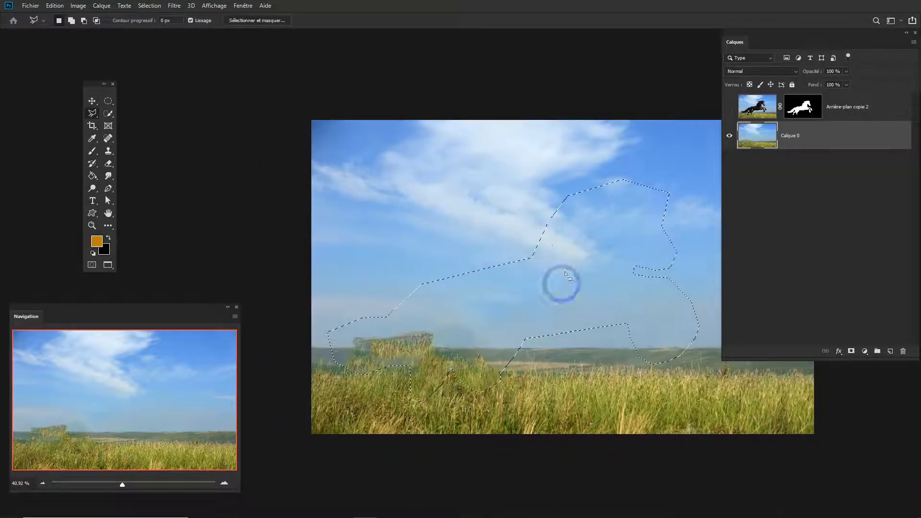
{"action": "key", "text": "ctrl+d"}
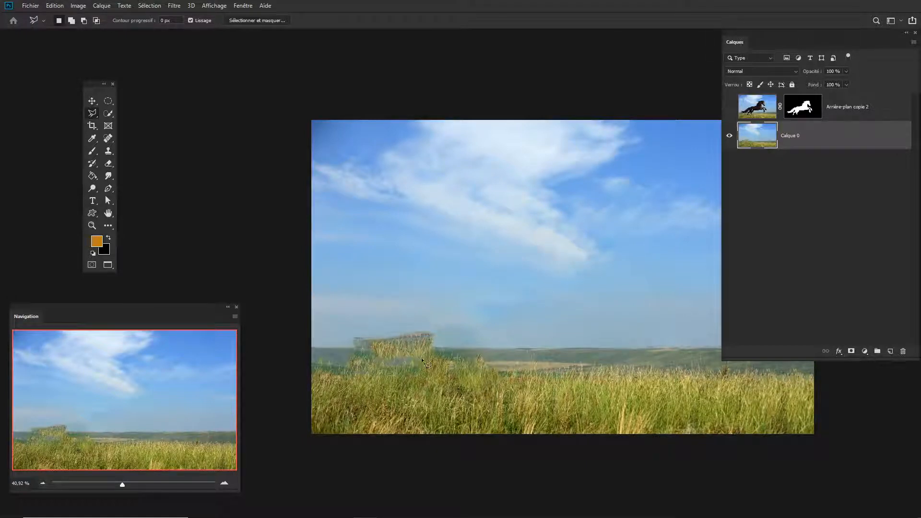
{"action": "left_click_drag", "start_coordinate": [548, 349], "coordinate": [468, 355]}
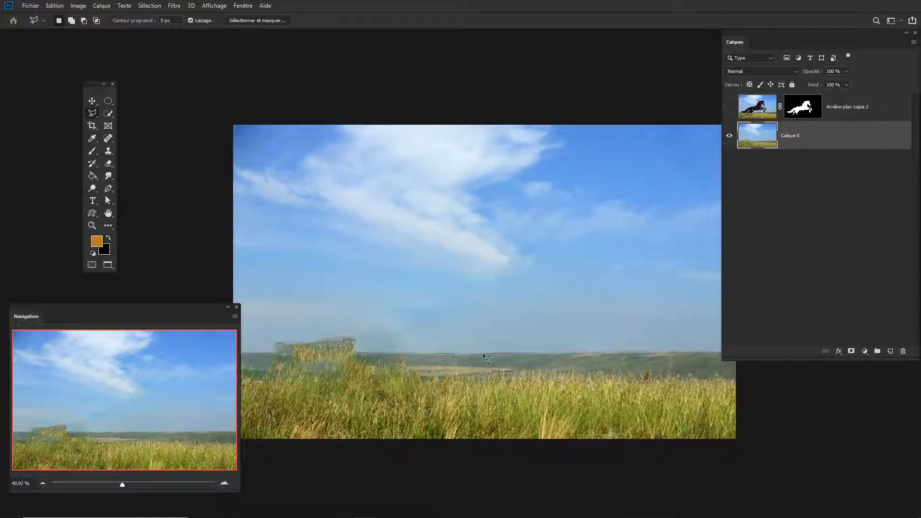
- Undo the content-aware fill on Calque 0 and clear the selection around the horse
{"action": "key", "text": "ctrl+z"}
{"action": "key", "text": "ctrl+z"}
{"action": "key", "text": "ctrl+d"}
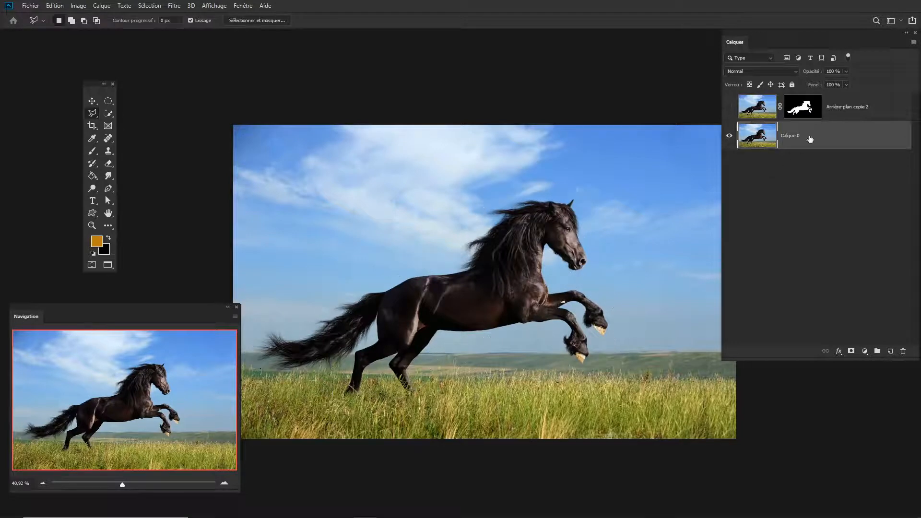
- Duplicate the Calque 0 layer and enlarge the Clone Stamp brush for covering the horse on the copy
{"action": "key", "text": "ctrl+j"}
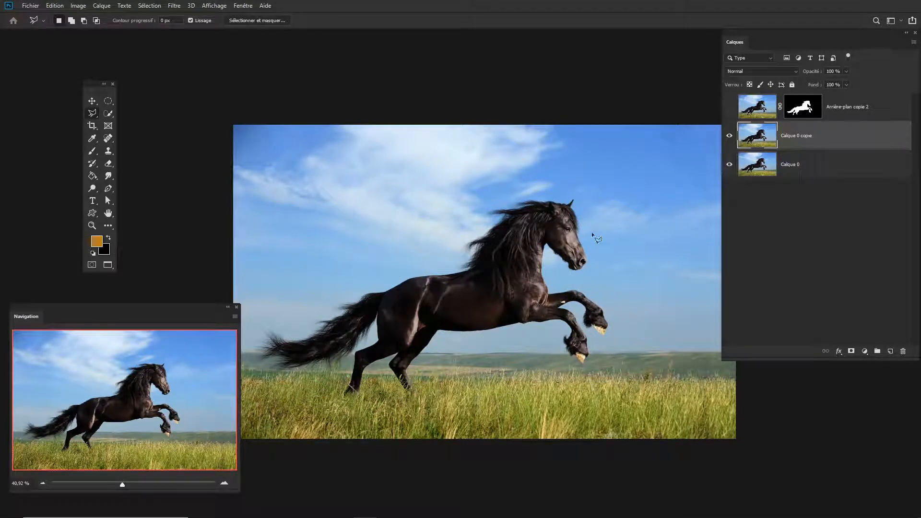
{"action": "key", "text": "s"}
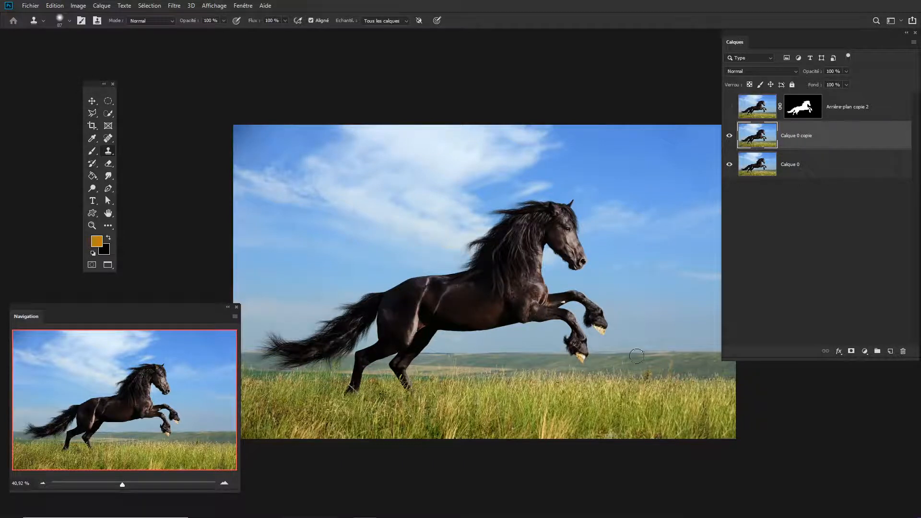
{"action": "left_click_drag", "start_coordinate": [640, 352], "coordinate": [658, 355]}
- Clone the sampled sky and horizon over the horse's front legs, chest and head on Calque 0 copie, undoing unsuitable strokes
{"action": "left_click", "coordinate": [595, 352], "text": "alt"}
{"action": "mouse_move", "coordinate": [595, 351]}
{"action": "left_mouse_down"}
{"action": "mouse_move", "coordinate": [574, 345]}
{"action": "mouse_move", "coordinate": [584, 315]}
{"action": "mouse_move", "coordinate": [571, 320]}
{"action": "mouse_move", "coordinate": [592, 321]}
{"action": "mouse_move", "coordinate": [565, 326]}
{"action": "left_mouse_up"}
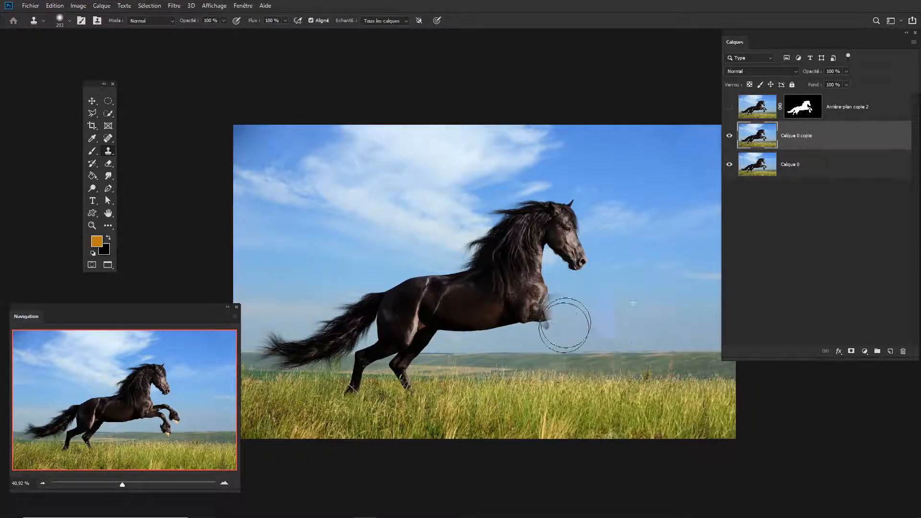
{"action": "key", "text": "ctrl+z"}
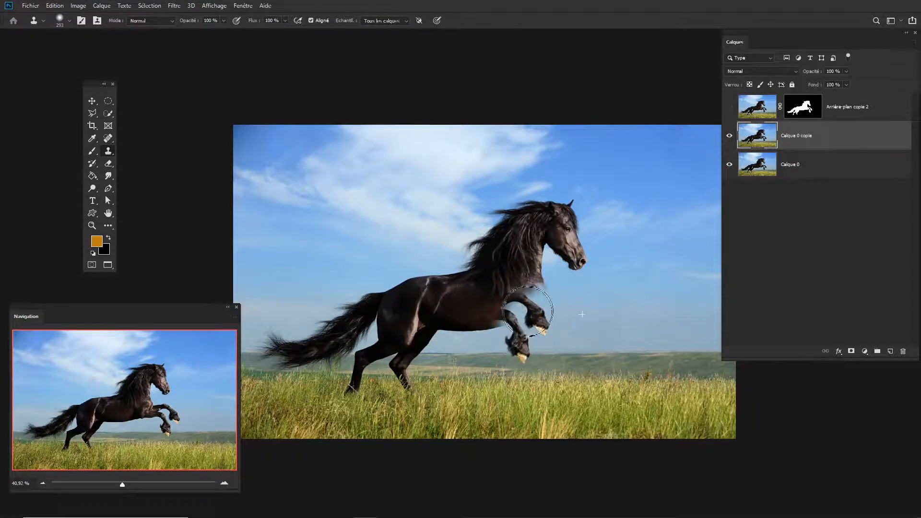
{"action": "mouse_move", "coordinate": [552, 268]}
{"action": "left_mouse_down"}
{"action": "mouse_move", "coordinate": [574, 263]}
{"action": "mouse_move", "coordinate": [571, 235]}
{"action": "mouse_move", "coordinate": [541, 219]}
{"action": "mouse_move", "coordinate": [562, 214]}
{"action": "mouse_move", "coordinate": [523, 223]}
{"action": "left_mouse_up"}
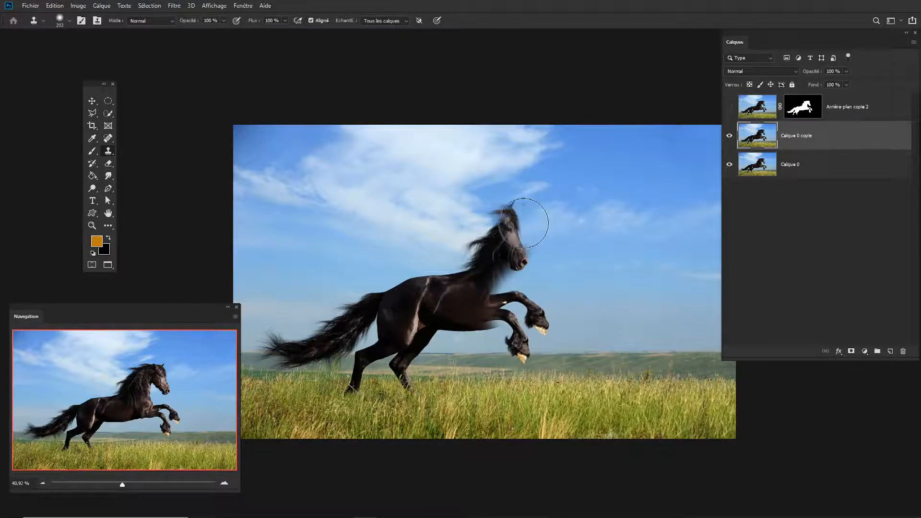
{"action": "key", "text": "ctrl+z"}
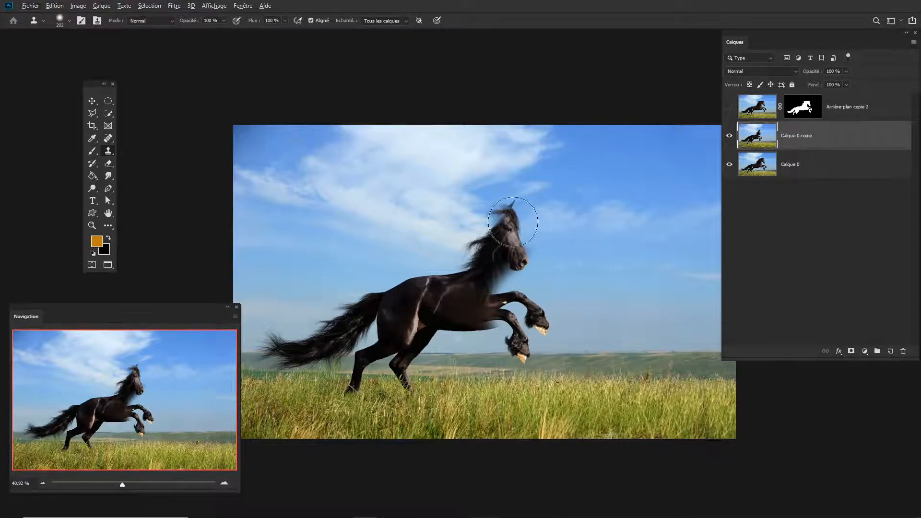
- Try cloning over the sky above the horse's back and over its front hooves, undoing each stroke
{"action": "left_click_drag", "start_coordinate": [422, 243], "coordinate": [413, 240]}
{"action": "key", "text": "ctrl+z"}
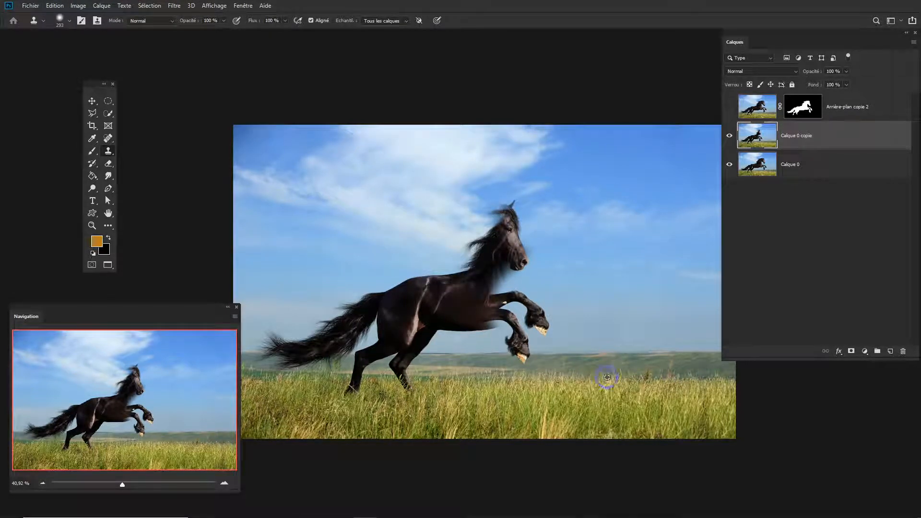
{"action": "mouse_move", "coordinate": [518, 371]}
{"action": "left_mouse_down"}
{"action": "mouse_move", "coordinate": [559, 341]}
{"action": "mouse_move", "coordinate": [542, 351]}
{"action": "mouse_move", "coordinate": [597, 352]}
{"action": "mouse_move", "coordinate": [576, 334]}
{"action": "mouse_move", "coordinate": [547, 362]}
{"action": "mouse_move", "coordinate": [521, 331]}
{"action": "left_mouse_up"}
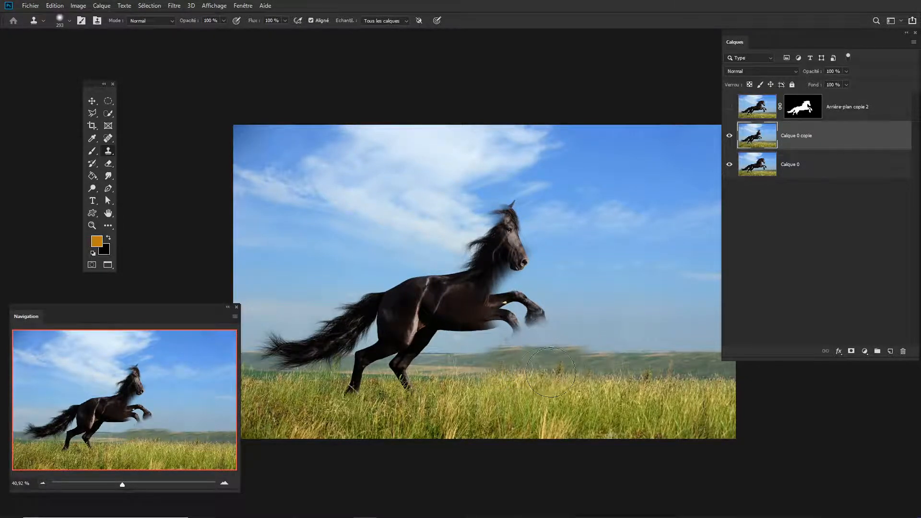
{"action": "key", "text": "ctrl+z"}
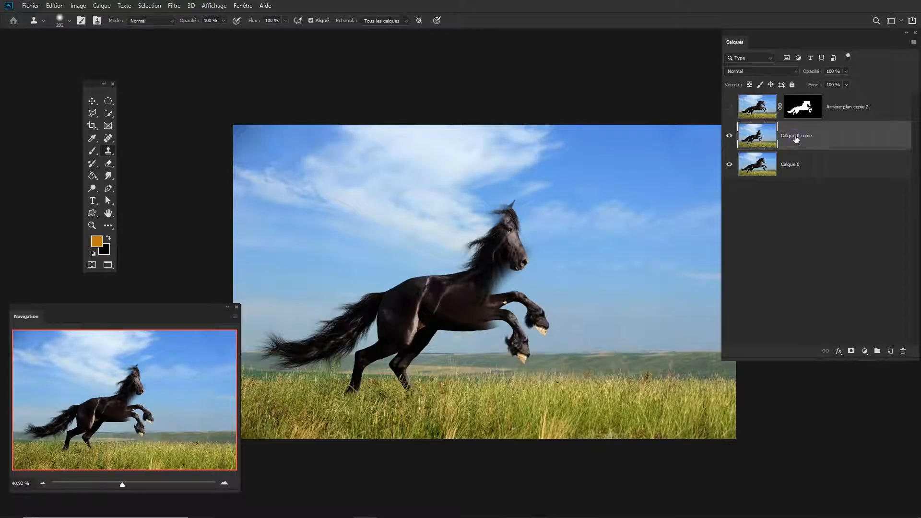
- Draw a loose polygonal lasso selection around the remaining horse on Calque 0 copie, including its tail, legs and head
{"action": "key", "text": "l"}
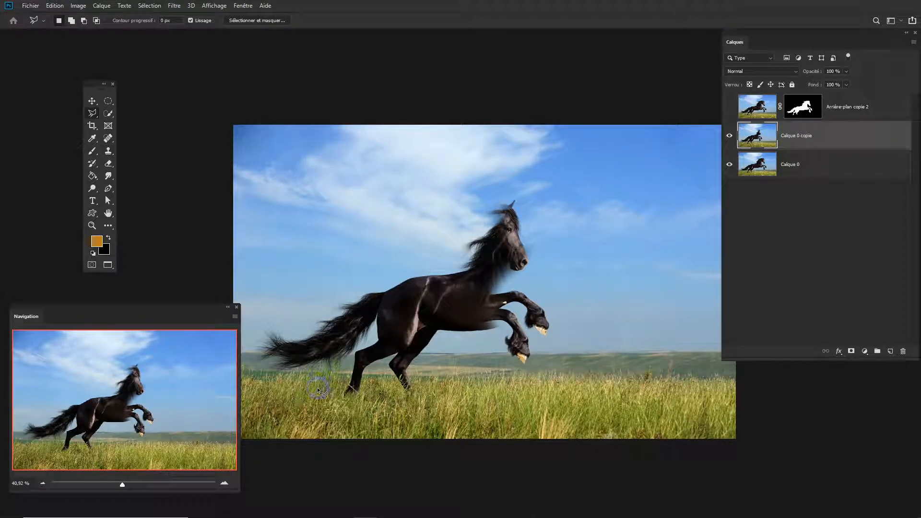
{"action": "left_click", "coordinate": [248, 368]}
{"action": "left_click", "coordinate": [446, 247]}
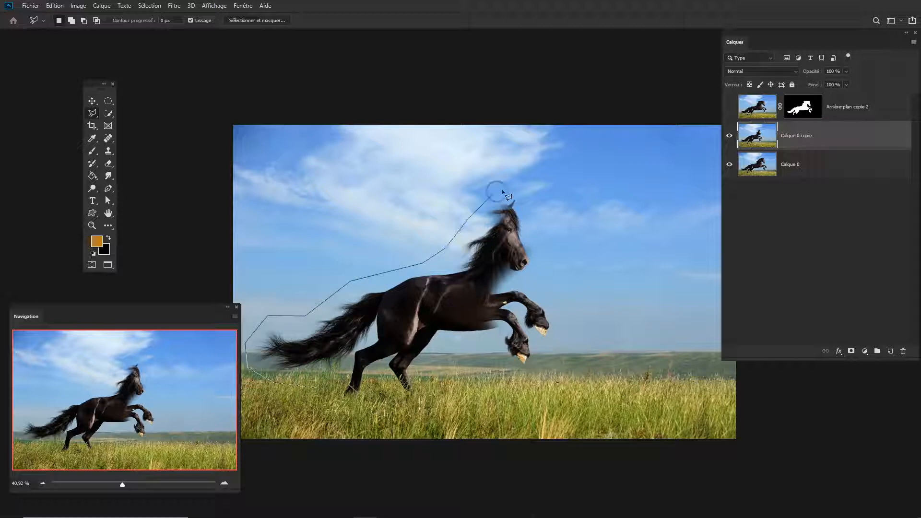
{"action": "left_click", "coordinate": [554, 221]}
{"action": "left_click", "coordinate": [327, 394]}
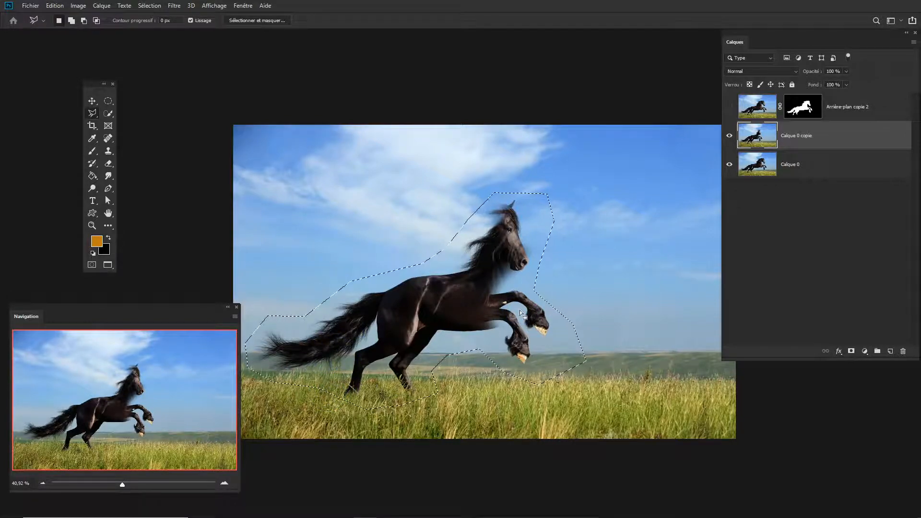
- Fill the selection with Contenu pris en compte in Normal mode at 100% opacity, and deselect
{"action": "left_click", "coordinate": [56, 6]}
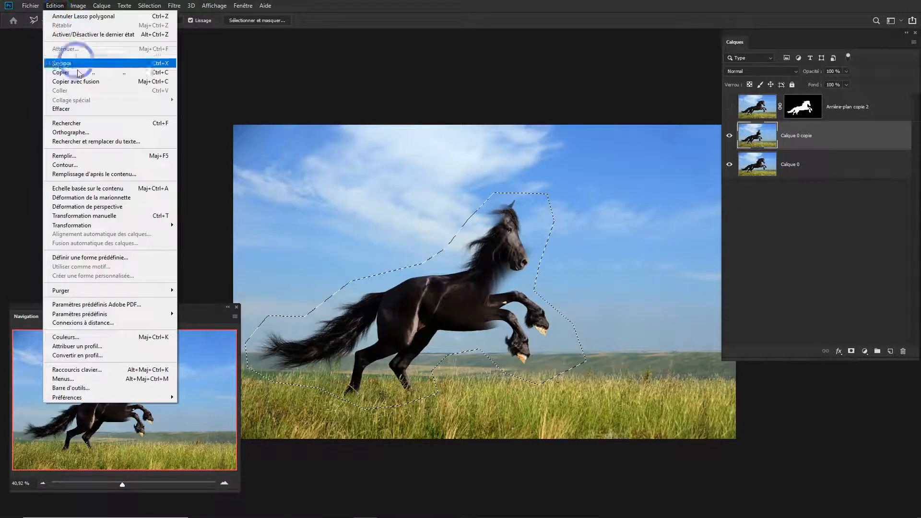
{"action": "left_click", "coordinate": [69, 155]}
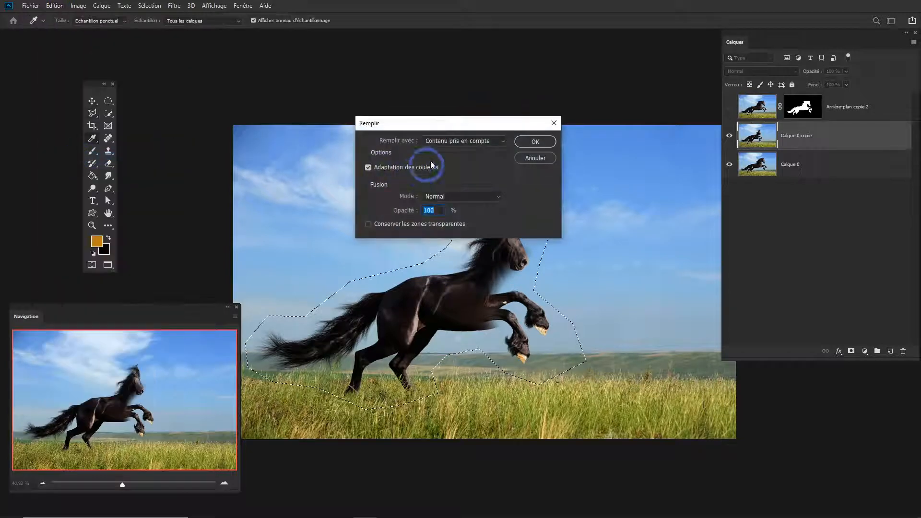
{"action": "left_click", "coordinate": [534, 142]}
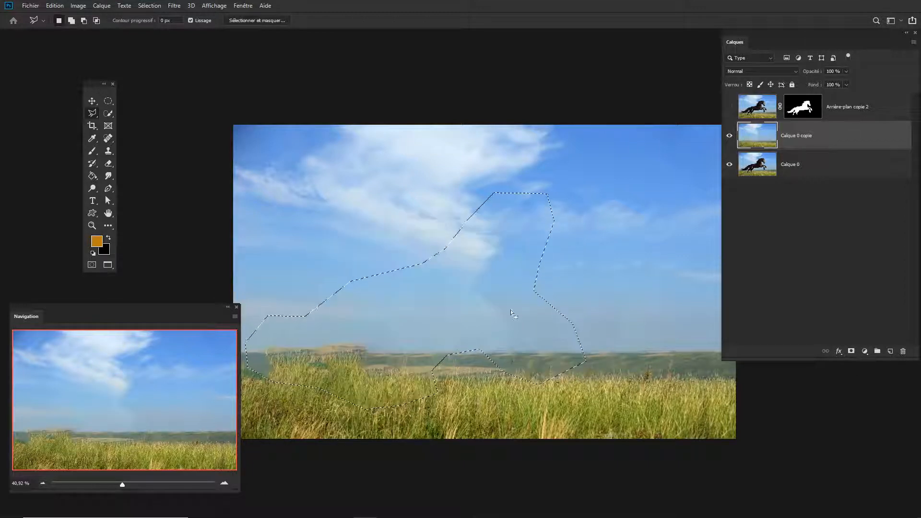
{"action": "key", "text": "ctrl+d"}
- Try stamping sky sampled with the Clone Stamp onto the grass, and undo the stamp
{"action": "key", "text": "s"}
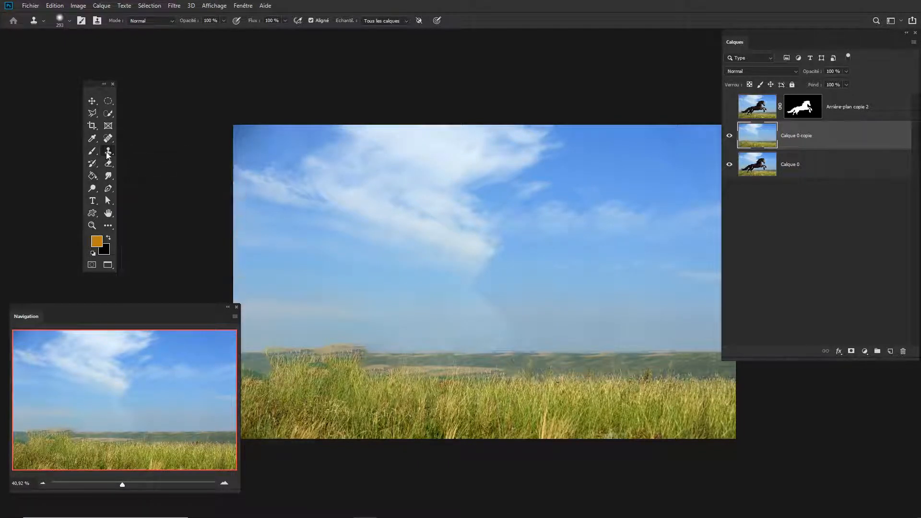
{"action": "left_click", "coordinate": [598, 270], "text": "alt"}
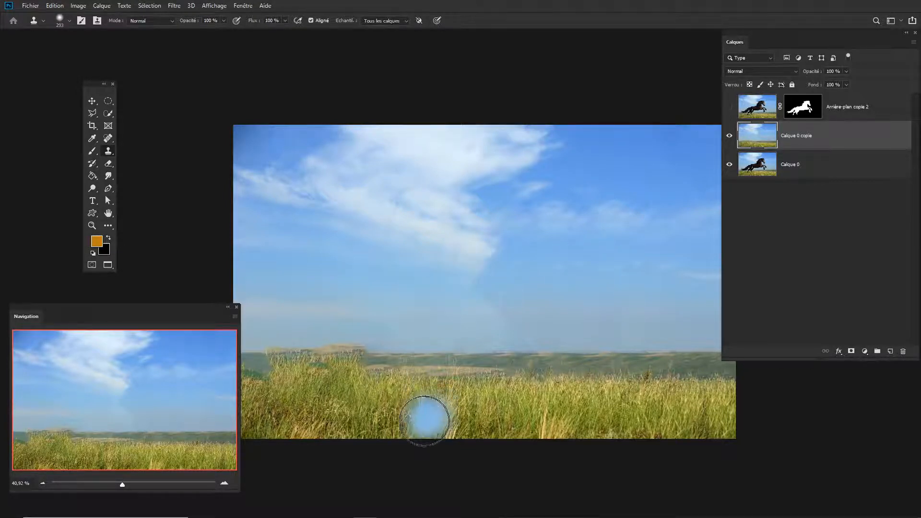
{"action": "left_click", "coordinate": [517, 374]}
{"action": "key", "text": "ctrl+z"}
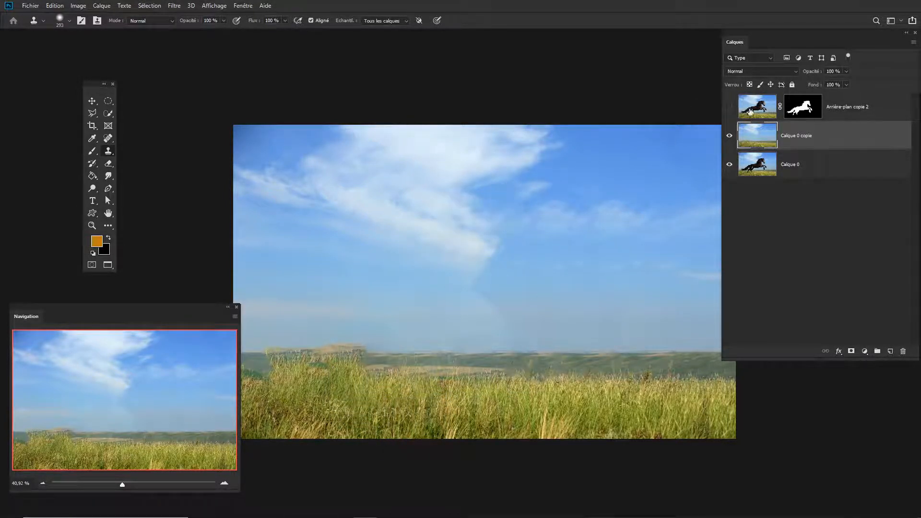
- Show the Arrière-plan copie 2 cutout, clone the horse from its muzzle onto a new layer, and isolate that layer
{"action": "left_click", "coordinate": [733, 109]}
{"action": "left_click", "coordinate": [757, 106]}
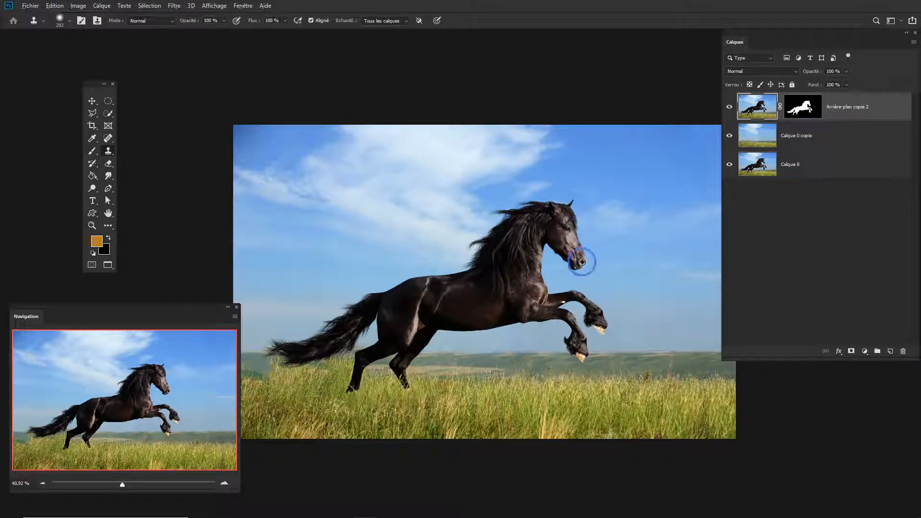
{"action": "left_click", "coordinate": [585, 261], "text": "alt"}
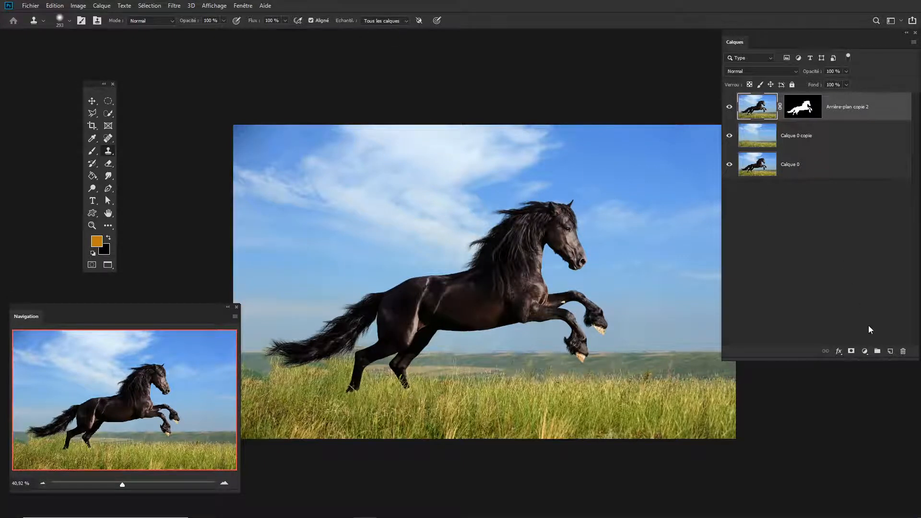
{"action": "left_click", "coordinate": [890, 351]}
{"action": "mouse_move", "coordinate": [592, 209]}
{"action": "left_mouse_down"}
{"action": "mouse_move", "coordinate": [540, 144]}
{"action": "mouse_move", "coordinate": [489, 211]}
{"action": "mouse_move", "coordinate": [461, 288]}
{"action": "mouse_move", "coordinate": [422, 318]}
{"action": "mouse_move", "coordinate": [384, 319]}
{"action": "left_mouse_up"}
{"action": "left_click", "coordinate": [729, 106], "text": "alt"}
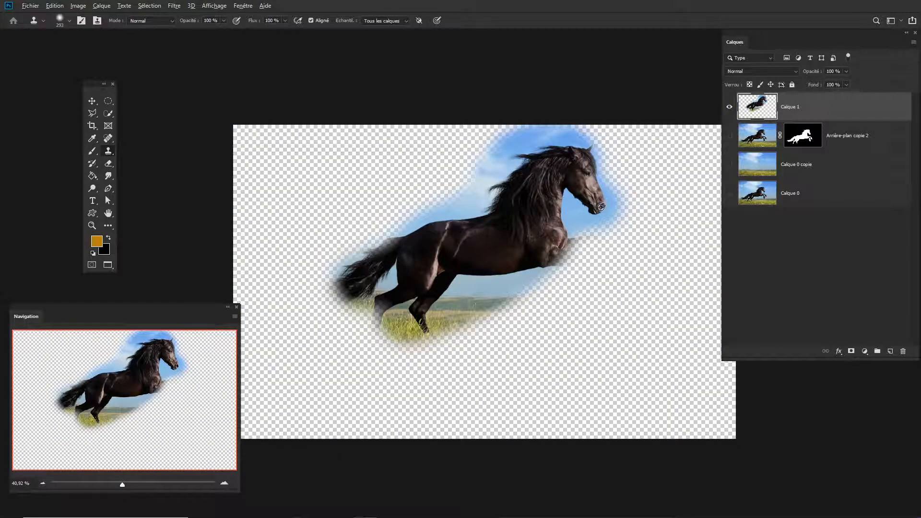
- Clone the horse's head at two more places on Calque 1, and delete that test layer
{"action": "left_click", "coordinate": [601, 208], "text": "alt"}
{"action": "mouse_move", "coordinate": [417, 255]}
{"action": "left_mouse_down"}
{"action": "mouse_move", "coordinate": [447, 243]}
{"action": "mouse_move", "coordinate": [434, 251]}
{"action": "mouse_move", "coordinate": [432, 219]}
{"action": "mouse_move", "coordinate": [411, 227]}
{"action": "mouse_move", "coordinate": [409, 241]}
{"action": "mouse_move", "coordinate": [426, 196]}
{"action": "mouse_move", "coordinate": [414, 196]}
{"action": "mouse_move", "coordinate": [408, 225]}
{"action": "left_mouse_up"}
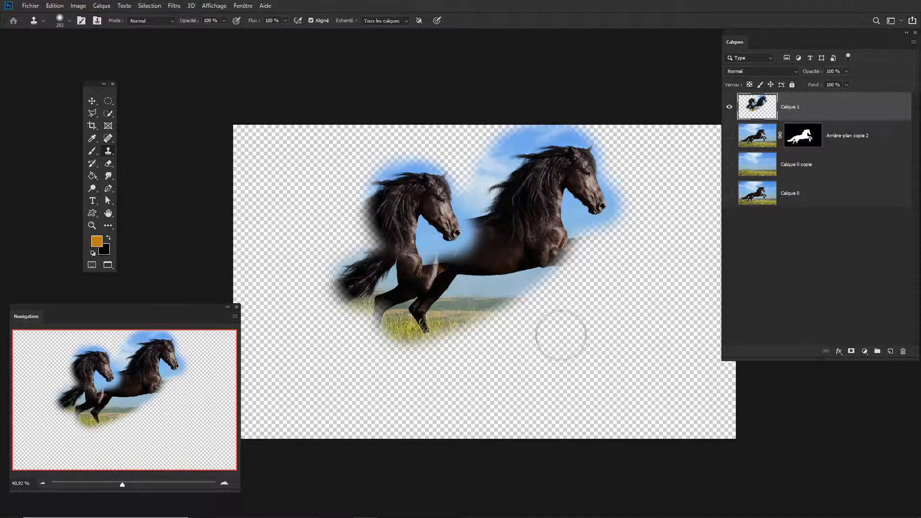
{"action": "left_click", "coordinate": [590, 210], "text": "alt"}
{"action": "mouse_move", "coordinate": [499, 336]}
{"action": "left_mouse_down"}
{"action": "mouse_move", "coordinate": [477, 309]}
{"action": "mouse_move", "coordinate": [432, 309]}
{"action": "mouse_move", "coordinate": [451, 315]}
{"action": "left_mouse_up"}
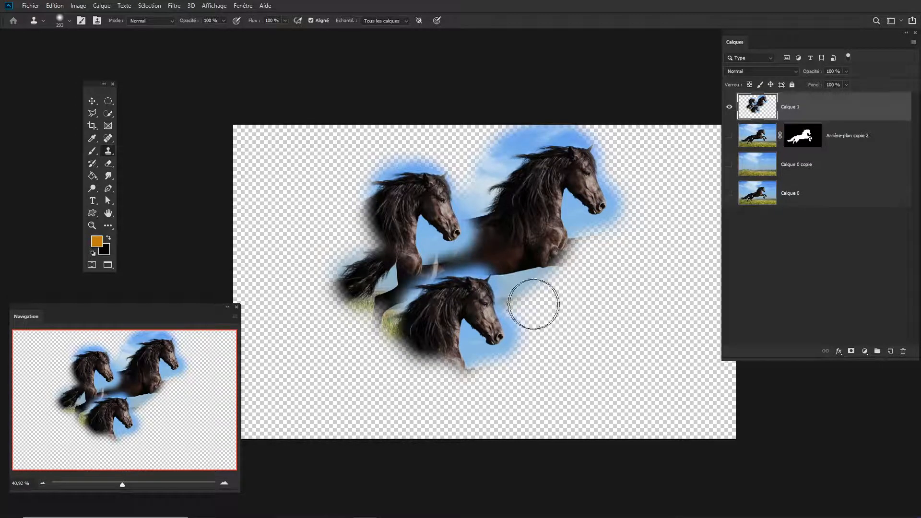
{"action": "key", "text": "Delete"}
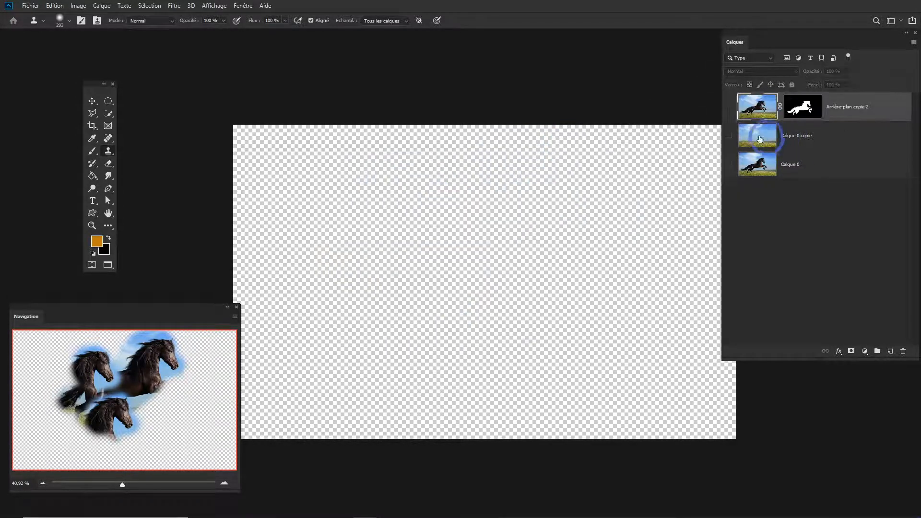
- Make Calque 0 copie the only visible layer and select it for retouching
{"action": "left_click", "coordinate": [729, 106]}
{"action": "left_click", "coordinate": [729, 107]}
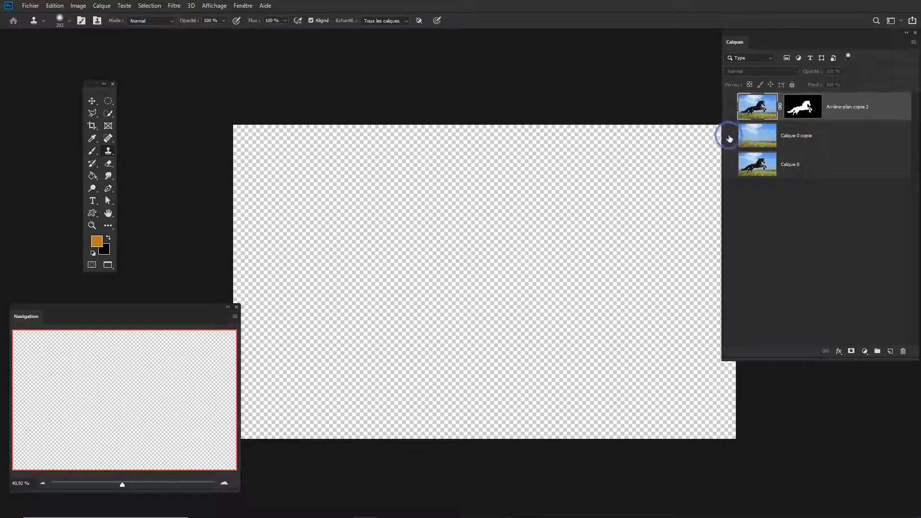
{"action": "left_click", "coordinate": [729, 136]}
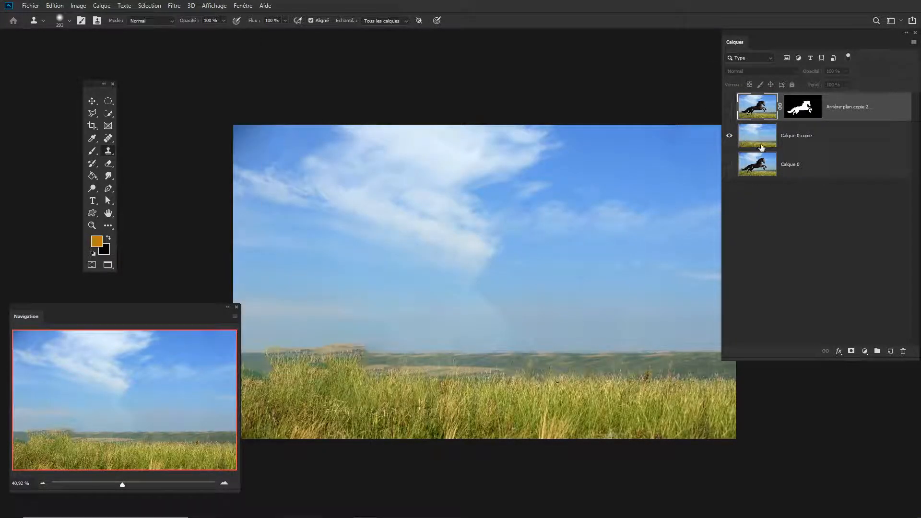
{"action": "left_click", "coordinate": [790, 143]}
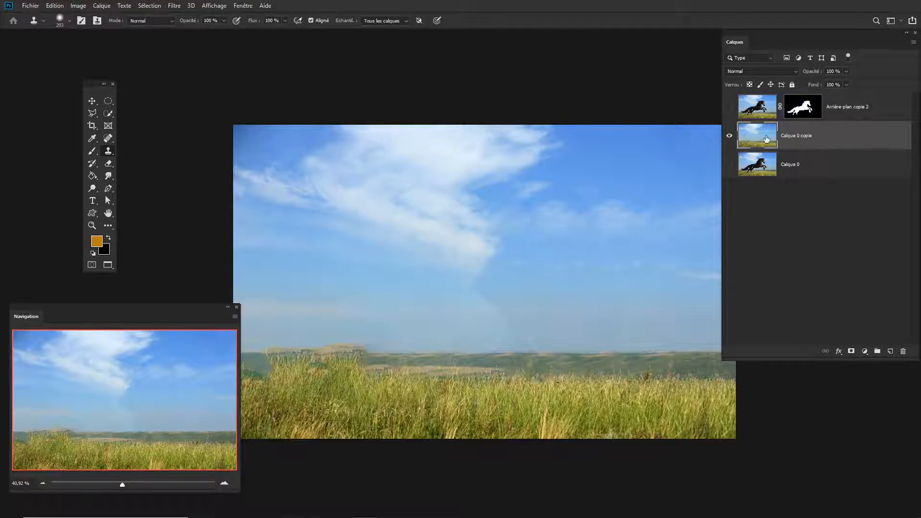
{"action": "left_click", "coordinate": [841, 110]}
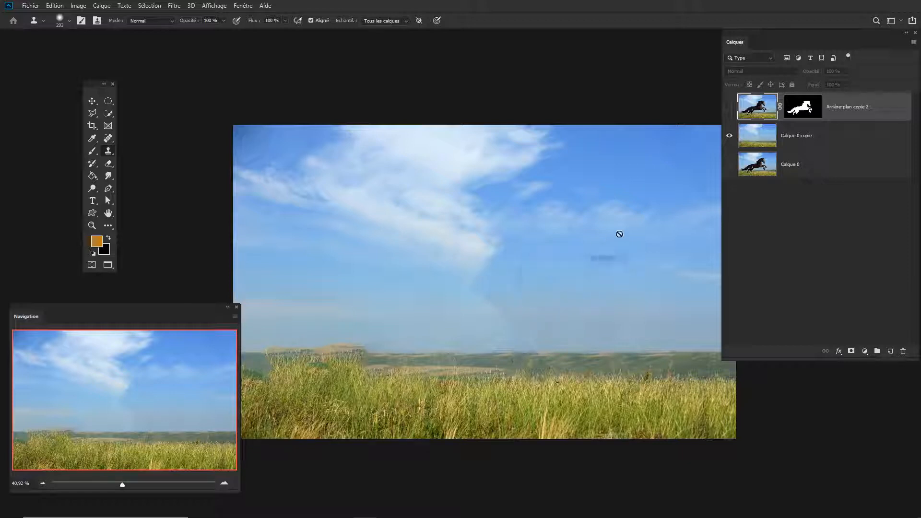
{"action": "left_click", "coordinate": [828, 136]}
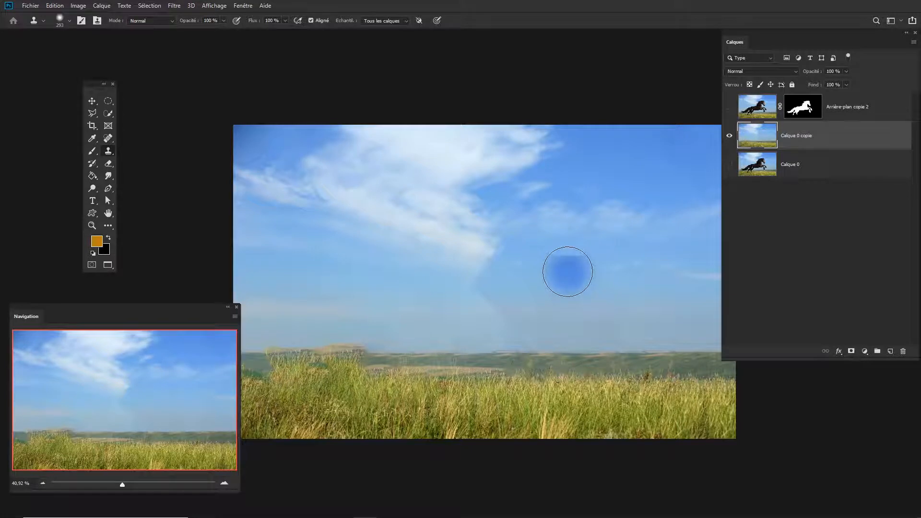
- Try covering the cloud edge and sky seam with a larger Clone Stamp brush at 100% opacity, and undo it
{"action": "left_click", "coordinate": [569, 283], "text": "alt"}
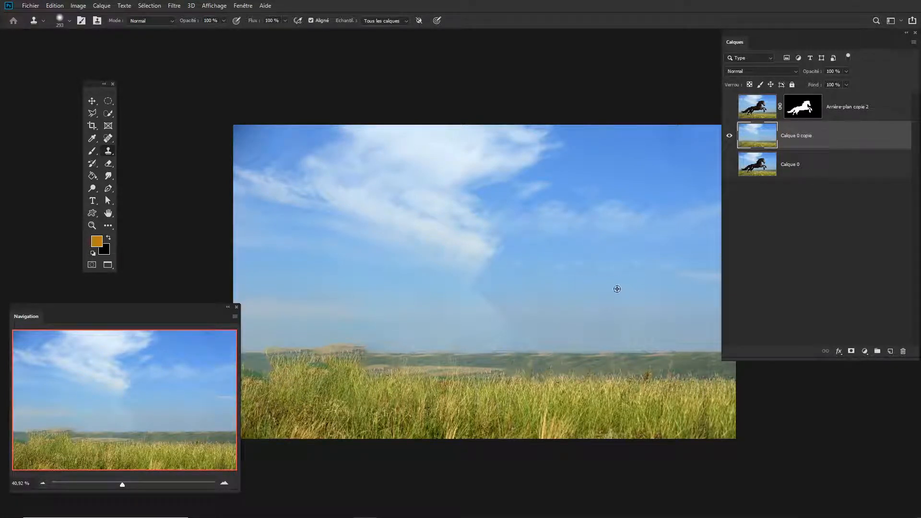
{"action": "left_click_drag", "start_coordinate": [602, 275], "coordinate": [620, 278]}
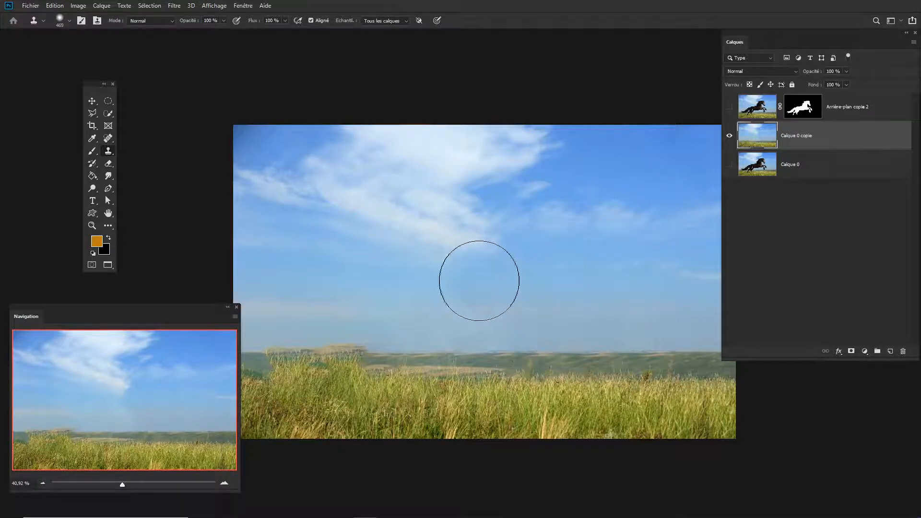
{"action": "left_click_drag", "start_coordinate": [477, 280], "coordinate": [473, 280]}
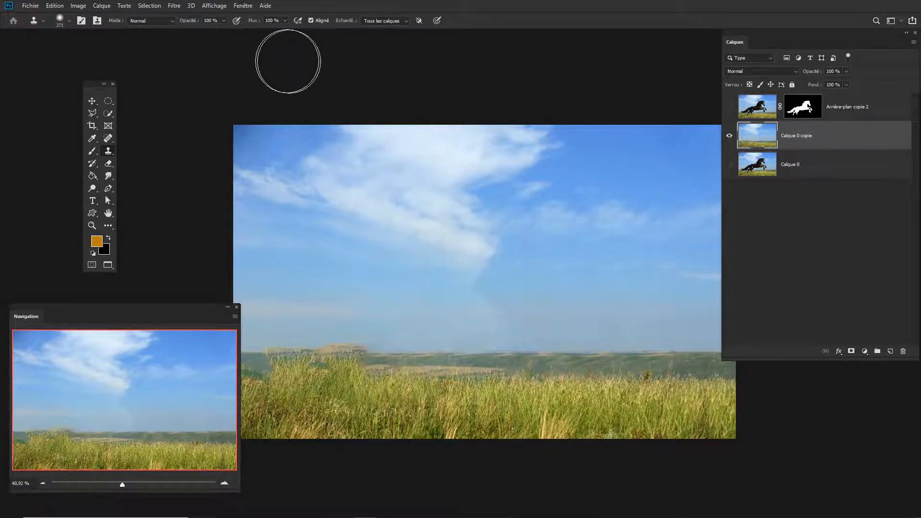
- Set the Clone Stamp opacity to 45% and blend the seam below the cloud with sky sampled from several nearby spots
{"action": "left_click_drag", "start_coordinate": [185, 23], "coordinate": [160, 21]}
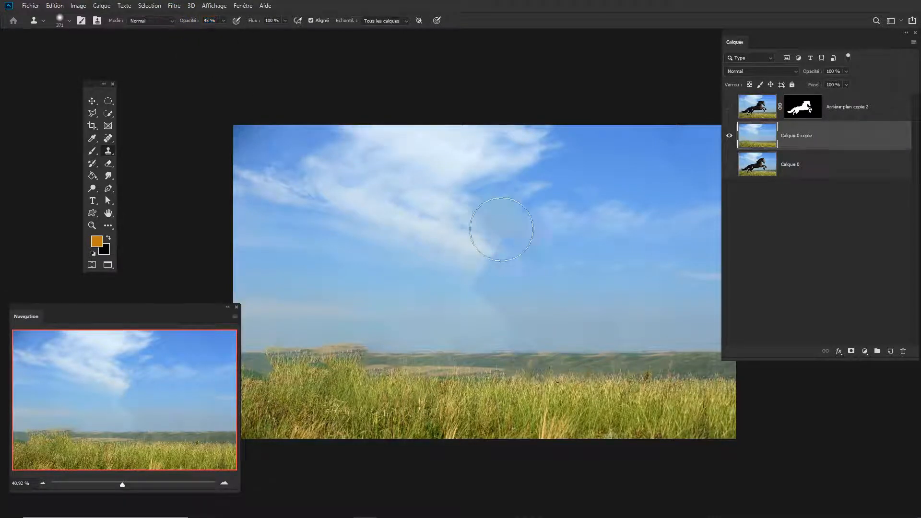
{"action": "mouse_move", "coordinate": [548, 298]}
{"action": "left_mouse_down"}
{"action": "mouse_move", "coordinate": [486, 283]}
{"action": "mouse_move", "coordinate": [506, 300]}
{"action": "mouse_move", "coordinate": [485, 277]}
{"action": "left_mouse_up"}
{"action": "left_click", "coordinate": [568, 283], "text": "alt"}
{"action": "left_click", "coordinate": [528, 276], "text": "alt"}
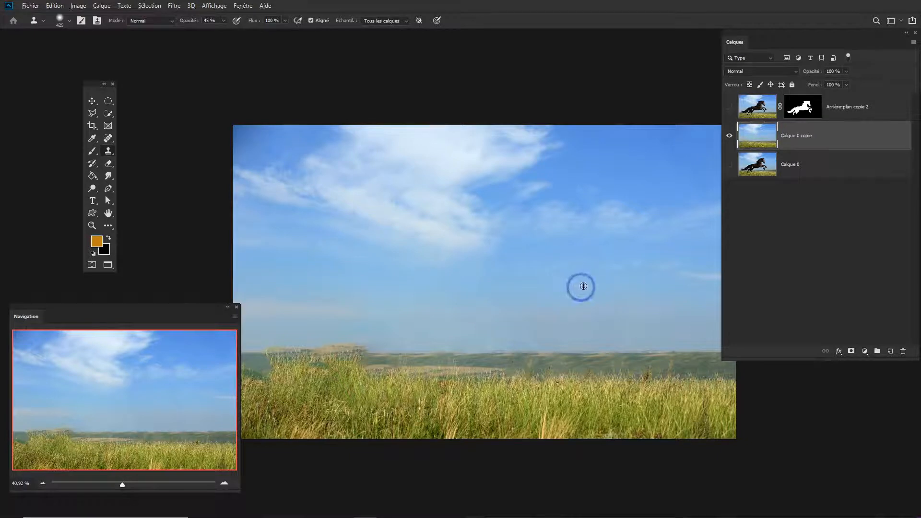
{"action": "left_click", "coordinate": [583, 286], "text": "alt"}
{"action": "mouse_move", "coordinate": [588, 283]}
{"action": "left_mouse_down"}
{"action": "mouse_move", "coordinate": [569, 285]}
{"action": "mouse_move", "coordinate": [578, 266]}
{"action": "mouse_move", "coordinate": [534, 274]}
{"action": "left_mouse_up"}
- Set the Clone Stamp to 100% opacity and 211 px, and clone the distant hills over the raised ridge on the horizon's left end
{"action": "left_click_drag", "start_coordinate": [319, 363], "coordinate": [333, 368]}
{"action": "left_click", "coordinate": [228, 308]}
{"action": "mouse_move", "coordinate": [408, 365]}
{"action": "left_mouse_down"}
{"action": "mouse_move", "coordinate": [477, 339]}
{"action": "mouse_move", "coordinate": [679, 350]}
{"action": "mouse_move", "coordinate": [349, 360]}
{"action": "mouse_move", "coordinate": [422, 357]}
{"action": "left_mouse_up"}
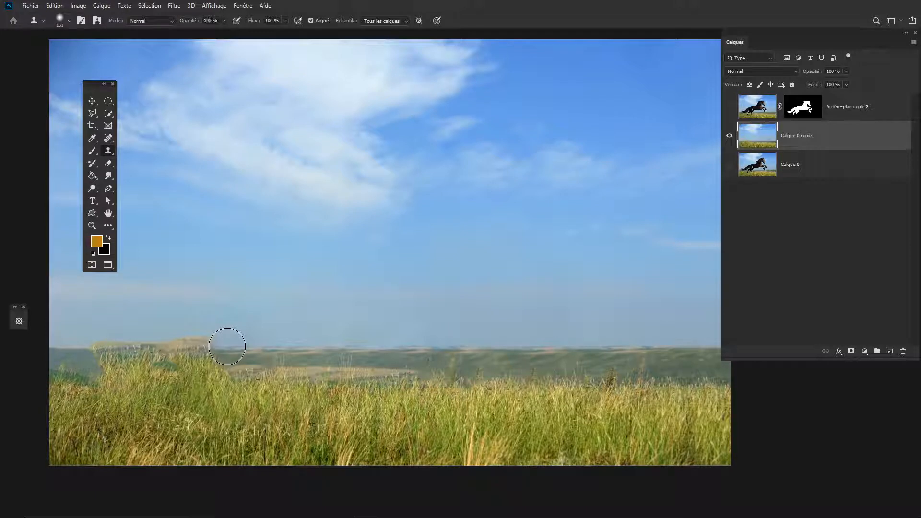
{"action": "right_click", "coordinate": [269, 354], "text": "alt"}
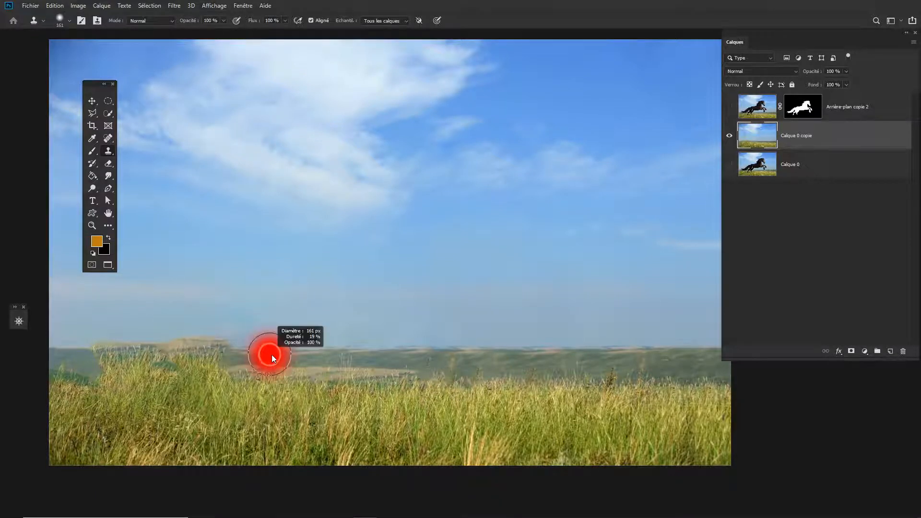
{"action": "right_click", "coordinate": [265, 347], "text": "alt"}
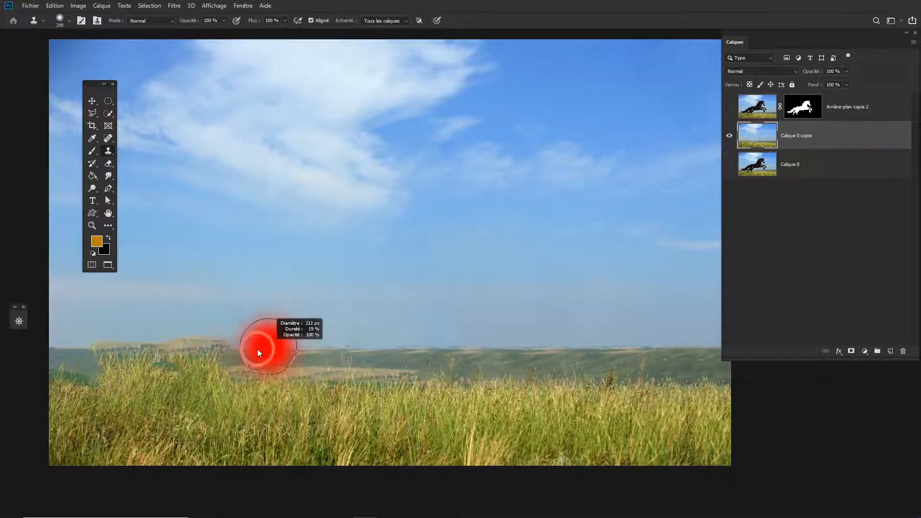
{"action": "left_click_drag", "start_coordinate": [245, 346], "coordinate": [103, 344]}
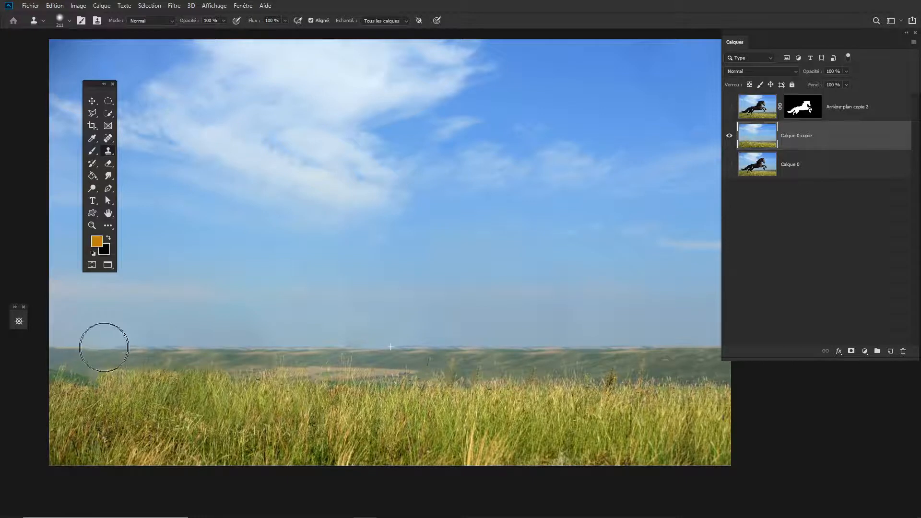
- Reduce the Clone Stamp to 132 px and clone the grass edge over the uneven patch at the meadow's far left
{"action": "right_click", "coordinate": [579, 346], "text": "alt"}
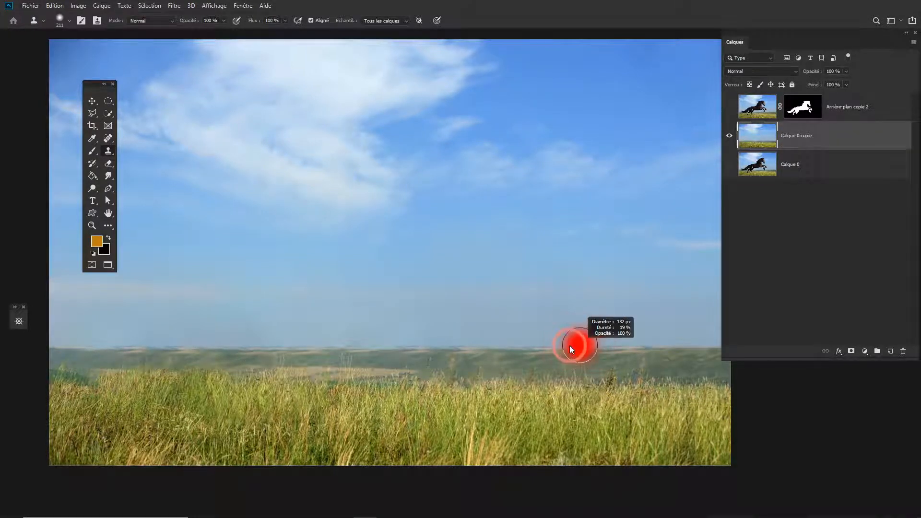
{"action": "left_click", "coordinate": [328, 379]}
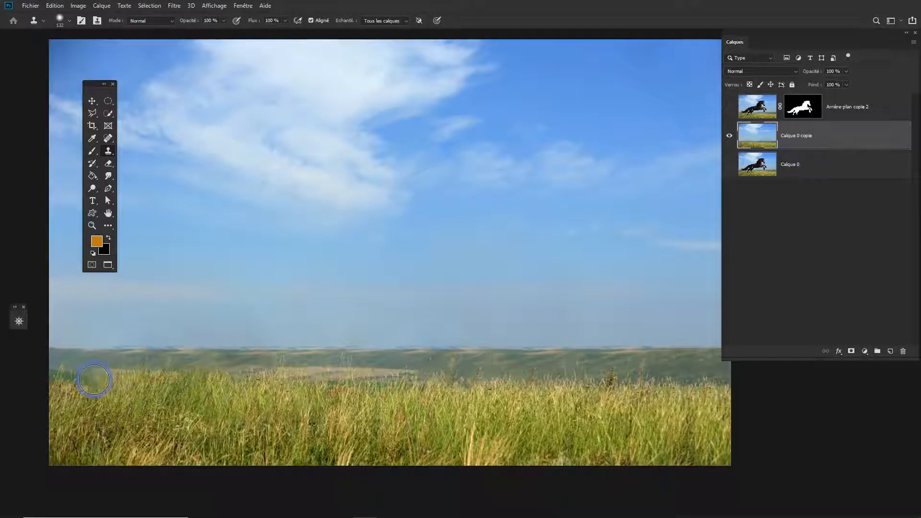
{"action": "mouse_move", "coordinate": [75, 383]}
{"action": "left_mouse_down"}
{"action": "mouse_move", "coordinate": [64, 397]}
{"action": "mouse_move", "coordinate": [86, 408]}
{"action": "mouse_move", "coordinate": [117, 406]}
{"action": "left_mouse_up"}
{"action": "scroll", "coordinate": [436, 391], "scroll_direction": "down", "scroll_amount": 2}
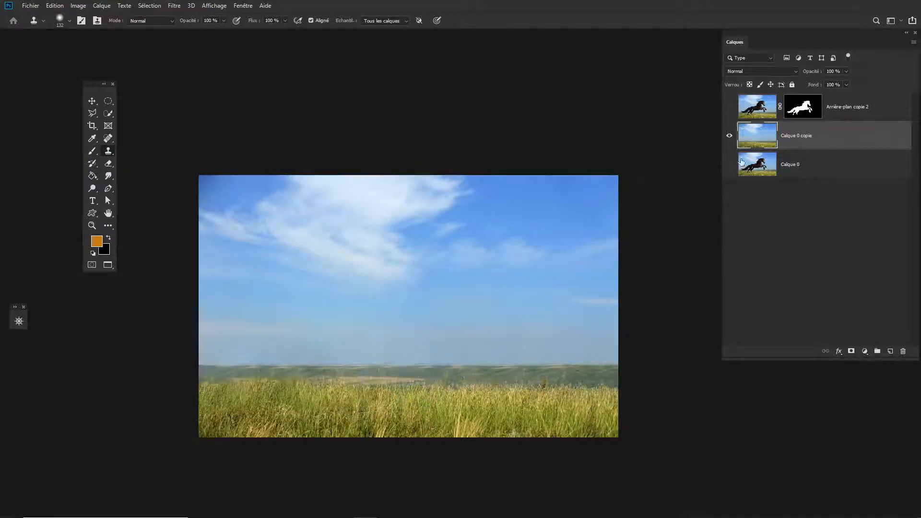
- Show Calque 0 and toggle Calque 0 copie to compare the original photo with the horse-free background
{"action": "left_click", "coordinate": [730, 140]}
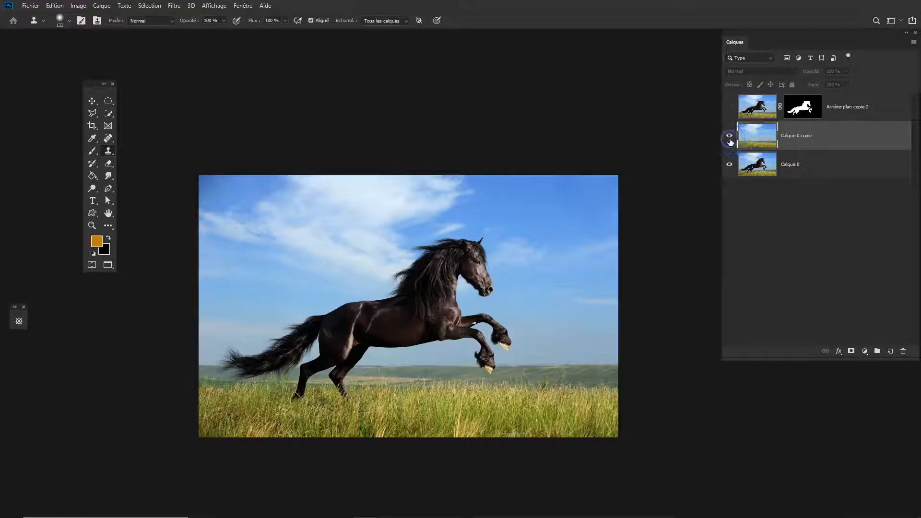
{"action": "left_click", "coordinate": [730, 140]}
{"action": "left_click", "coordinate": [730, 140]}
{"action": "left_click", "coordinate": [730, 140]}
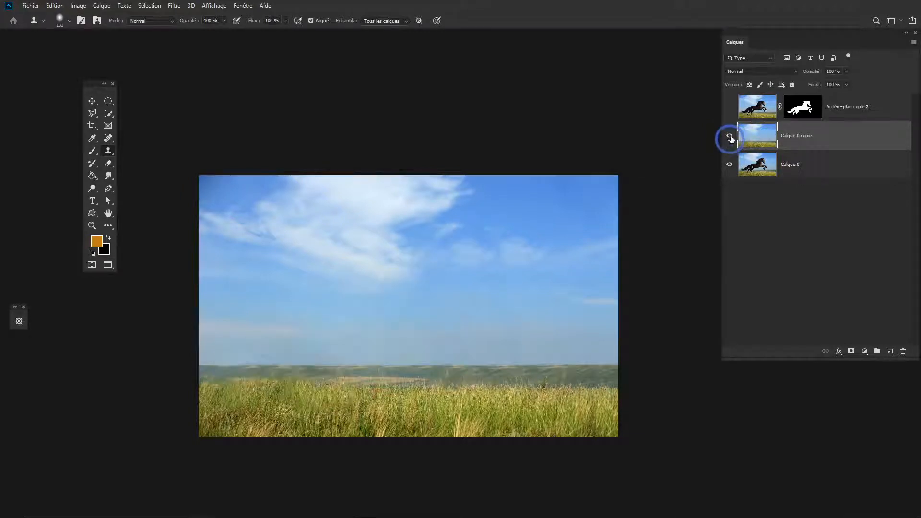
- Show the cut-out horse layer Arrière-plan copie 2 and move the horse slightly to the left
{"action": "left_click", "coordinate": [758, 108]}
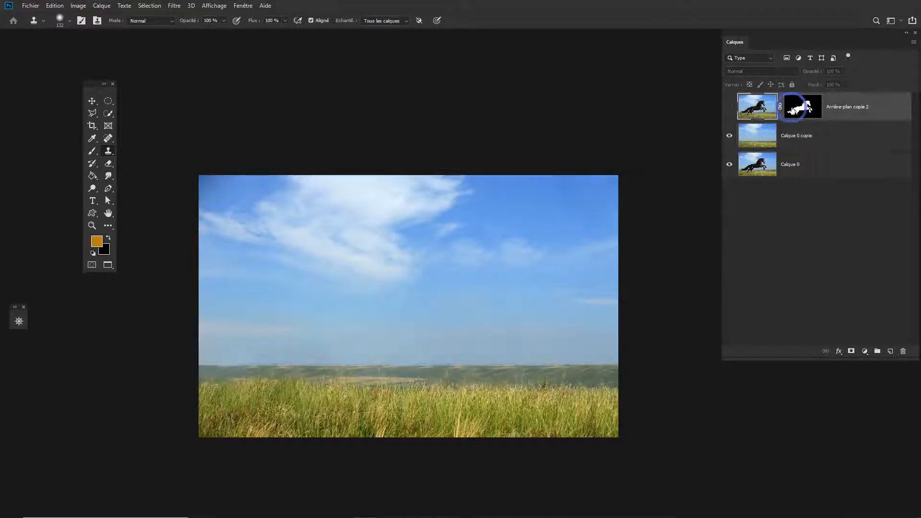
{"action": "left_click", "coordinate": [729, 107]}
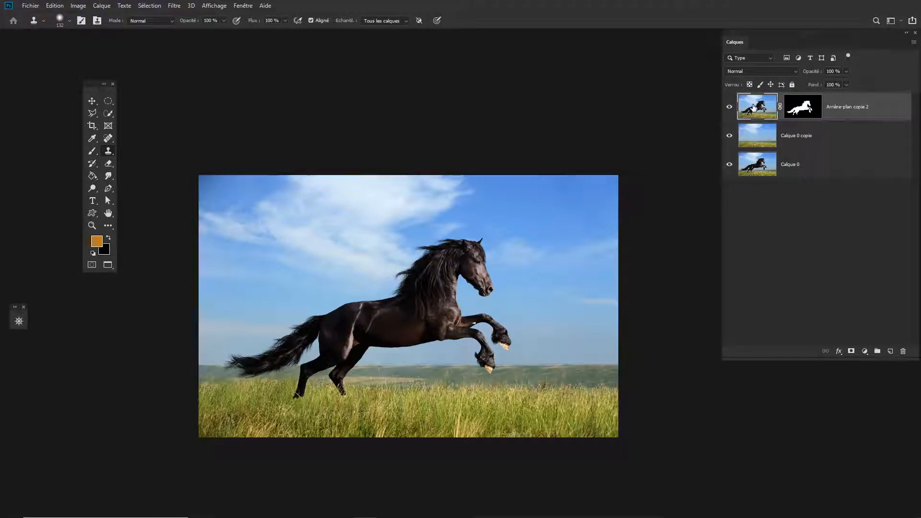
{"action": "key", "text": "v"}
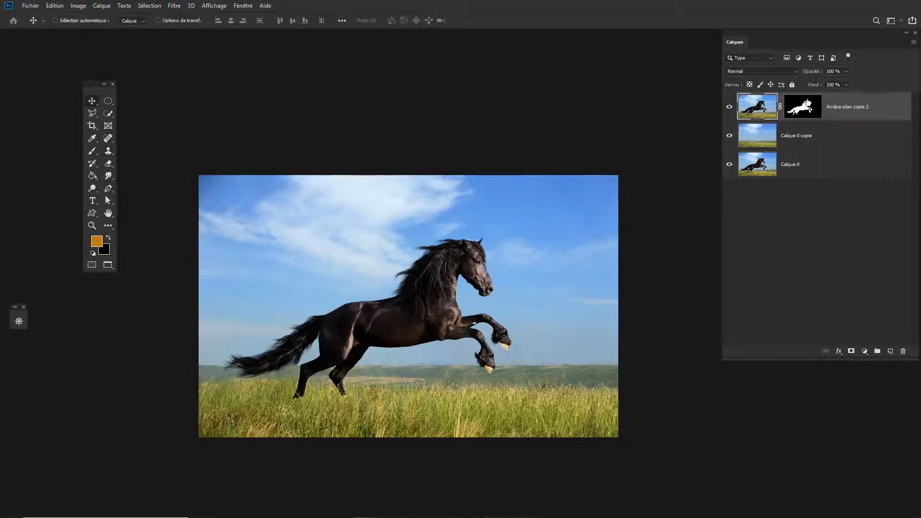
{"action": "mouse_move", "coordinate": [408, 331]}
{"action": "left_mouse_down"}
{"action": "mouse_move", "coordinate": [435, 315]}
{"action": "mouse_move", "coordinate": [447, 333]}
{"action": "mouse_move", "coordinate": [489, 331]}
{"action": "mouse_move", "coordinate": [431, 338]}
{"action": "mouse_move", "coordinate": [404, 324]}
{"action": "mouse_move", "coordinate": [379, 338]}
{"action": "mouse_move", "coordinate": [395, 327]}
{"action": "left_mouse_up"}
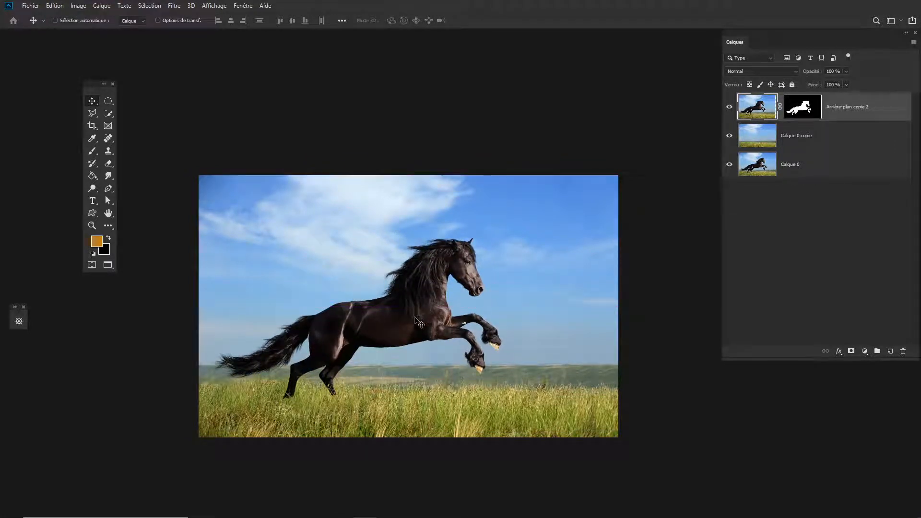
- Scale the horse to 83.48% and rotate it about 4° counterclockwise around its hind legs
{"action": "key", "text": "ctrl+t"}
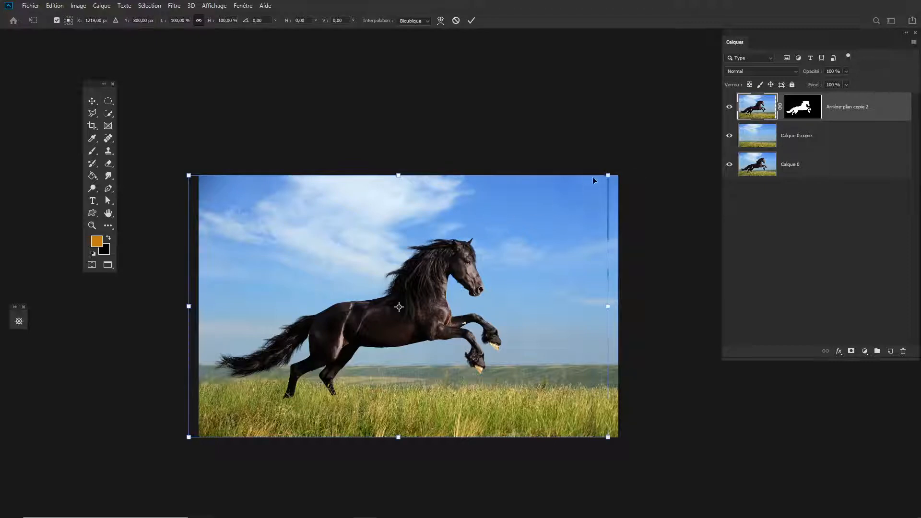
{"action": "left_click_drag", "start_coordinate": [608, 175], "coordinate": [574, 196]}
{"action": "left_click_drag", "start_coordinate": [381, 309], "coordinate": [356, 323]}
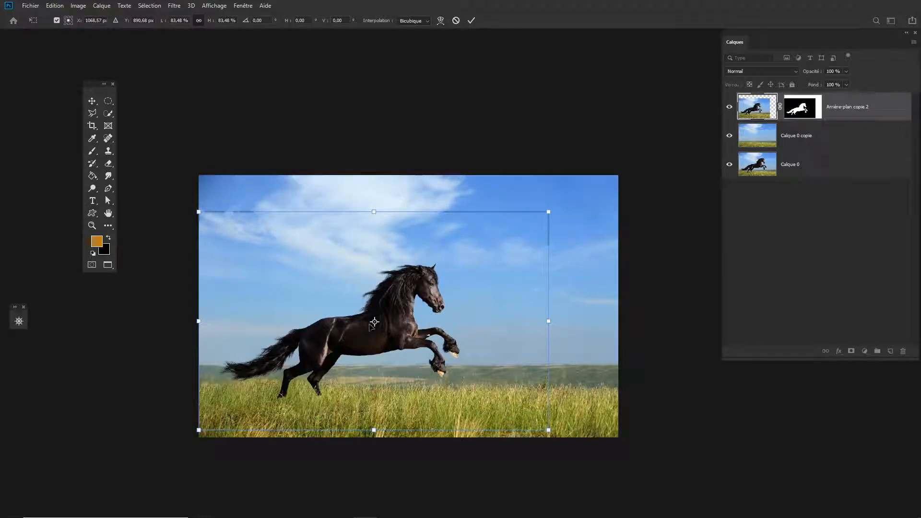
{"action": "left_click_drag", "start_coordinate": [370, 324], "coordinate": [315, 364]}
{"action": "left_click_drag", "start_coordinate": [551, 204], "coordinate": [539, 184]}
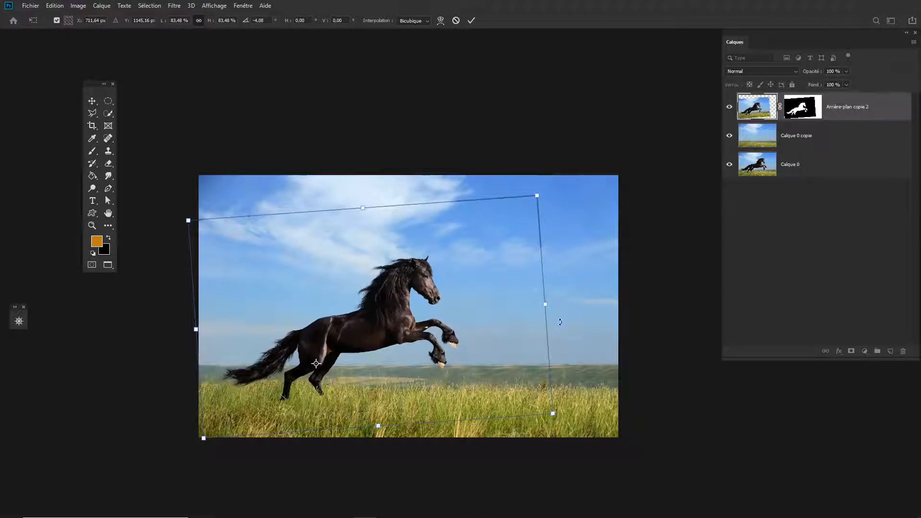
{"action": "key", "text": "Return"}
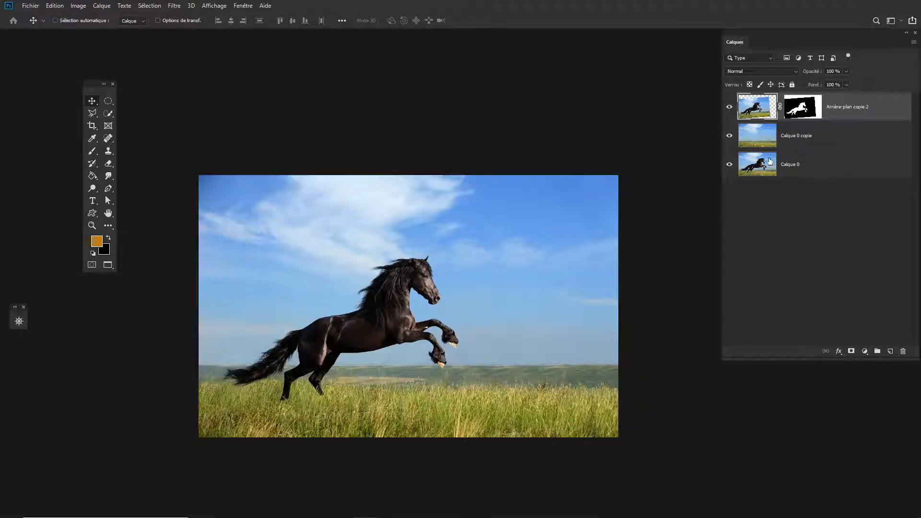
- Duplicate the horse layer and scale the copy to 59.51%, placing it at the large horse's front legs with its hooves in the grass
{"action": "key", "text": "ctrl+j"}
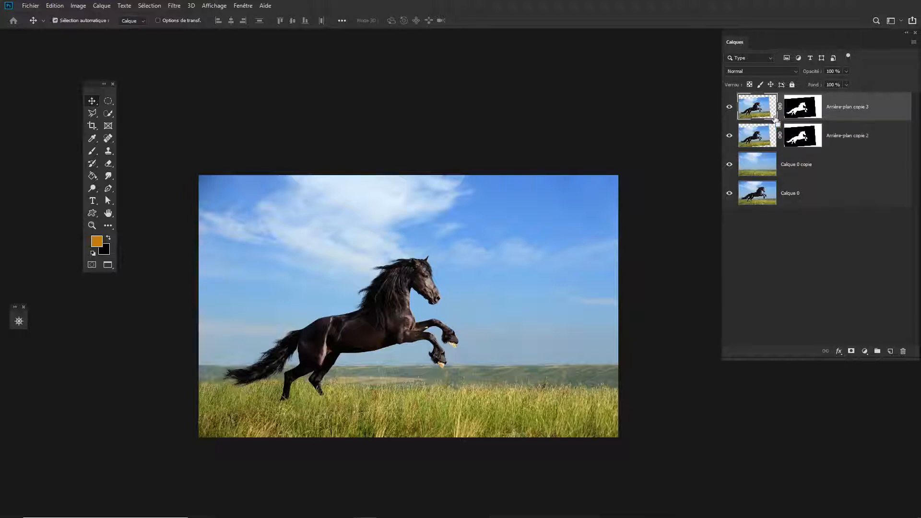
{"action": "left_click_drag", "start_coordinate": [409, 326], "coordinate": [507, 334]}
{"action": "key", "text": "ctrl+t"}
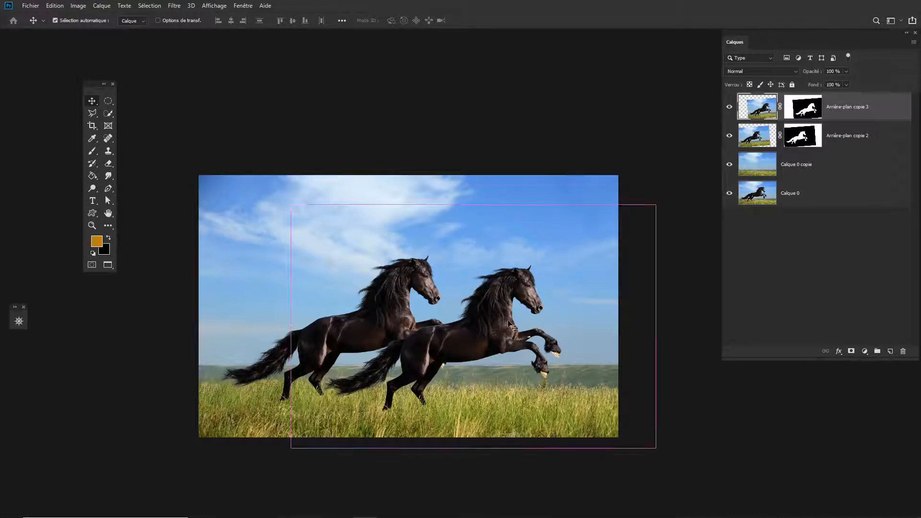
{"action": "left_click_drag", "start_coordinate": [656, 204], "coordinate": [582, 254]}
{"action": "left_click_drag", "start_coordinate": [480, 330], "coordinate": [455, 355]}
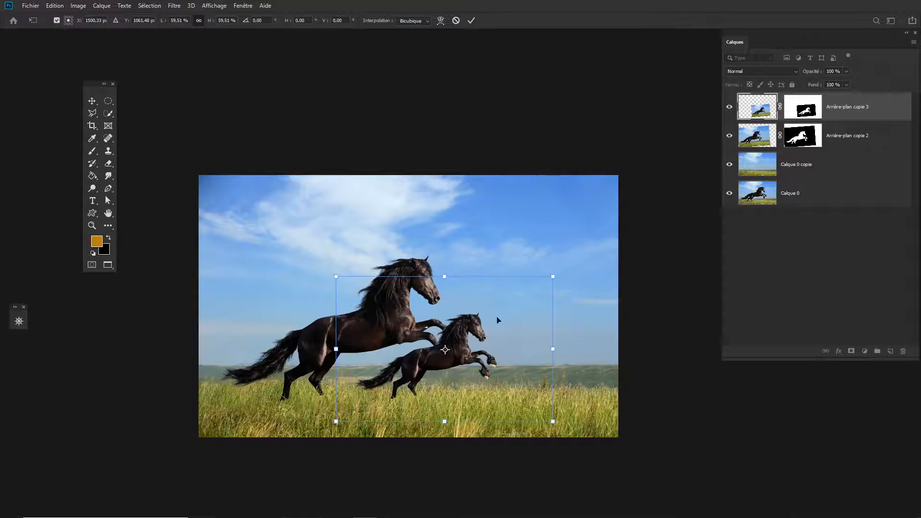
{"action": "key", "text": "Return"}
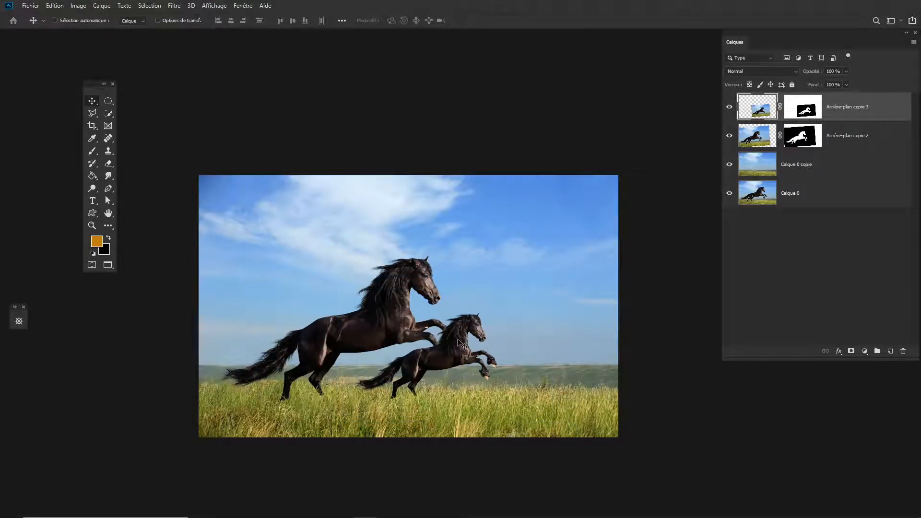
- Place Arrière-plan copie 3 below Arrière-plan copie 2 and move the small horse right so it runs ahead of the large one
{"action": "left_click_drag", "start_coordinate": [834, 120], "coordinate": [846, 149]}
{"action": "key", "text": "ctrl"}
{"action": "left_click_drag", "start_coordinate": [444, 334], "coordinate": [534, 368]}
{"action": "left_click_drag", "start_coordinate": [540, 369], "coordinate": [533, 337]}
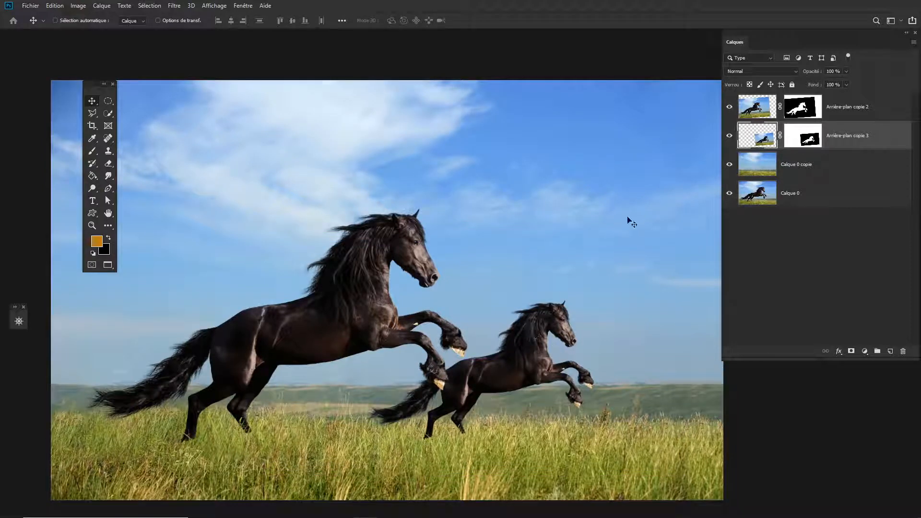
- Paint black with a larger brush on the mask of Arrière-plan copie 3 to clean up leftovers around the small horse
{"action": "left_click_drag", "start_coordinate": [588, 260], "coordinate": [616, 278]}
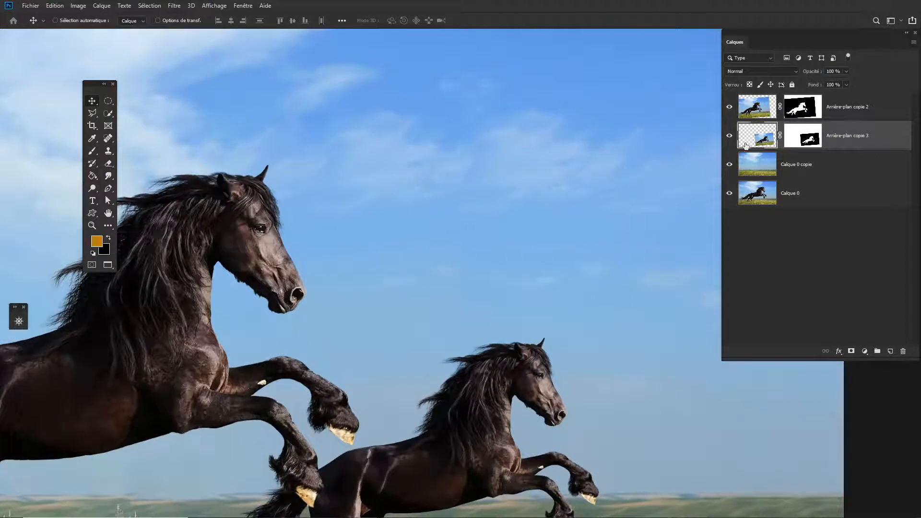
{"action": "left_click", "coordinate": [796, 140]}
{"action": "key", "text": "d"}
{"action": "key", "text": "b"}
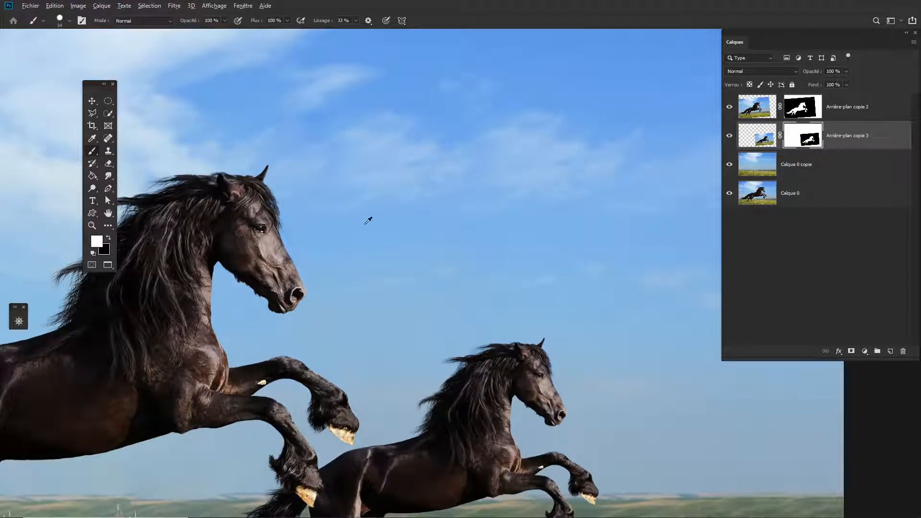
{"action": "left_click_drag", "start_coordinate": [368, 220], "coordinate": [390, 220]}
{"action": "key", "text": "x"}
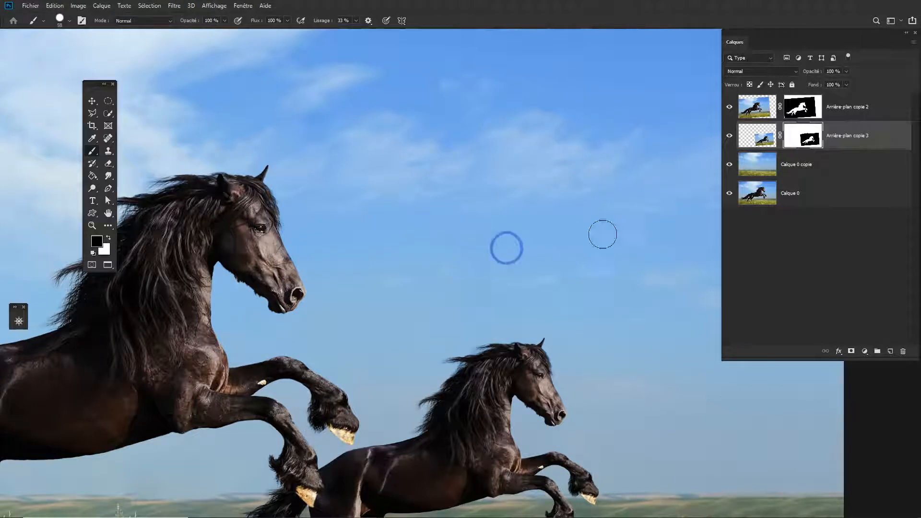
{"action": "left_click_drag", "start_coordinate": [530, 290], "coordinate": [225, 302]}
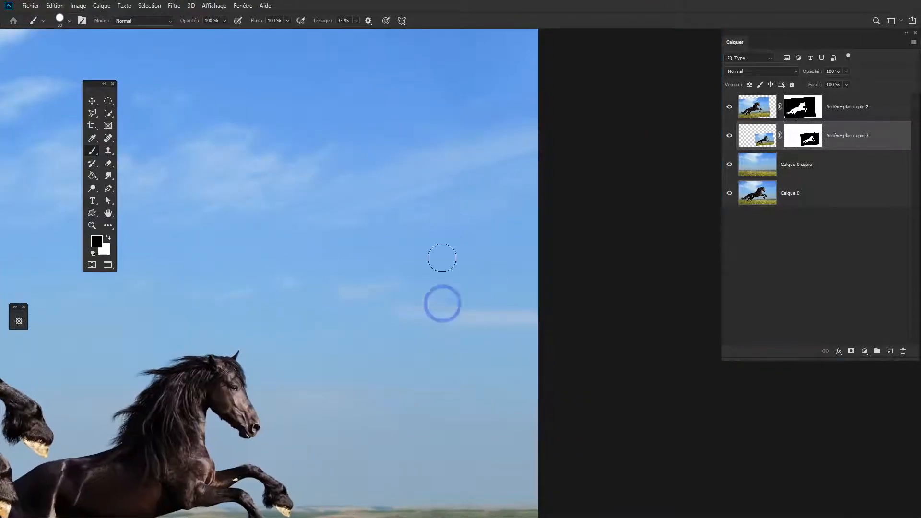
{"action": "left_click_drag", "start_coordinate": [430, 346], "coordinate": [536, 142]}
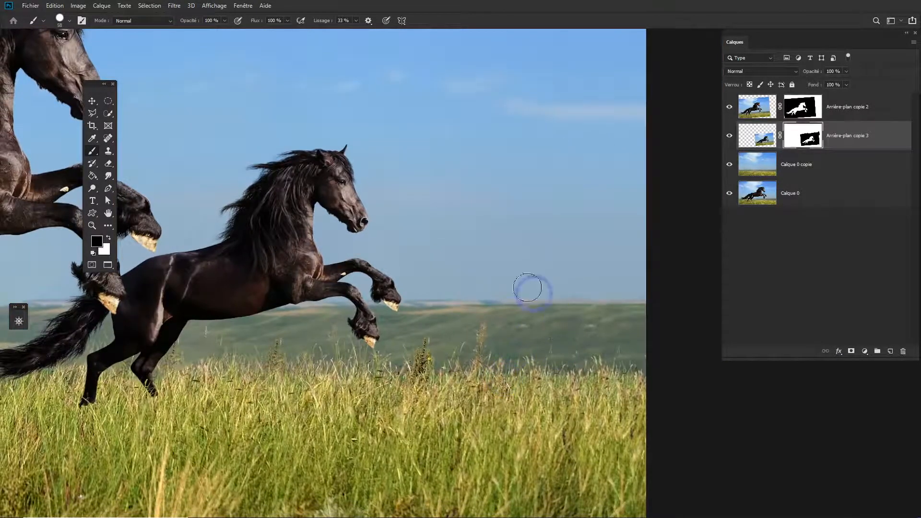
{"action": "left_click_drag", "start_coordinate": [313, 407], "coordinate": [591, 404]}
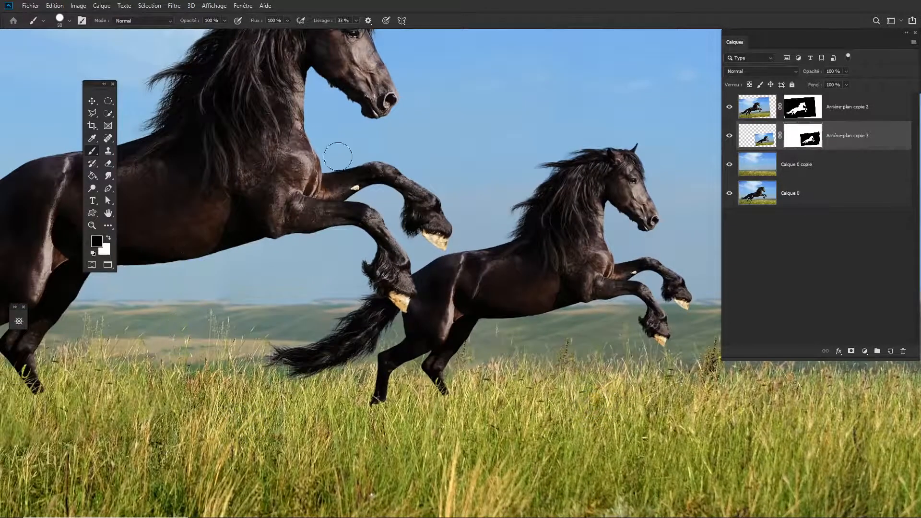
{"action": "left_click_drag", "start_coordinate": [452, 292], "coordinate": [387, 325]}
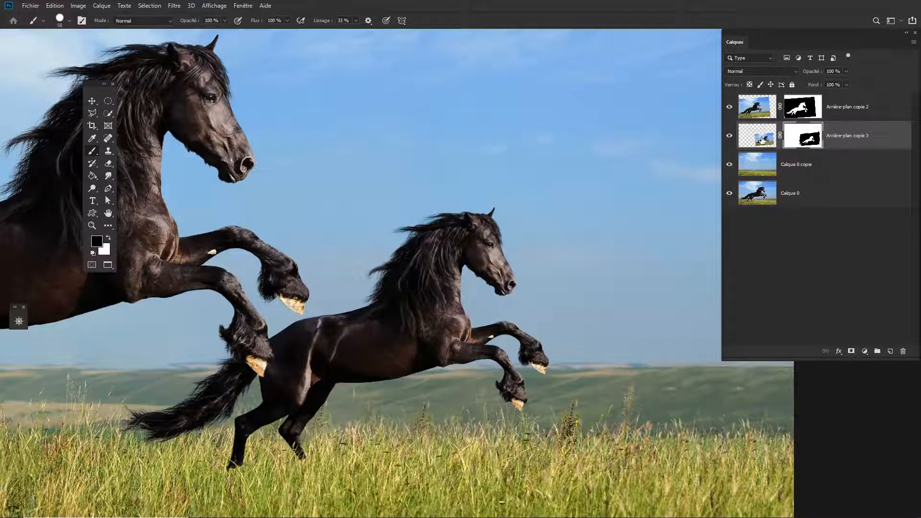
- Rotate the small horse about 13° counterclockwise into a rearing pose and shift it right, keeping its hind hooves on the grass
{"action": "key", "text": "ctrl+t"}
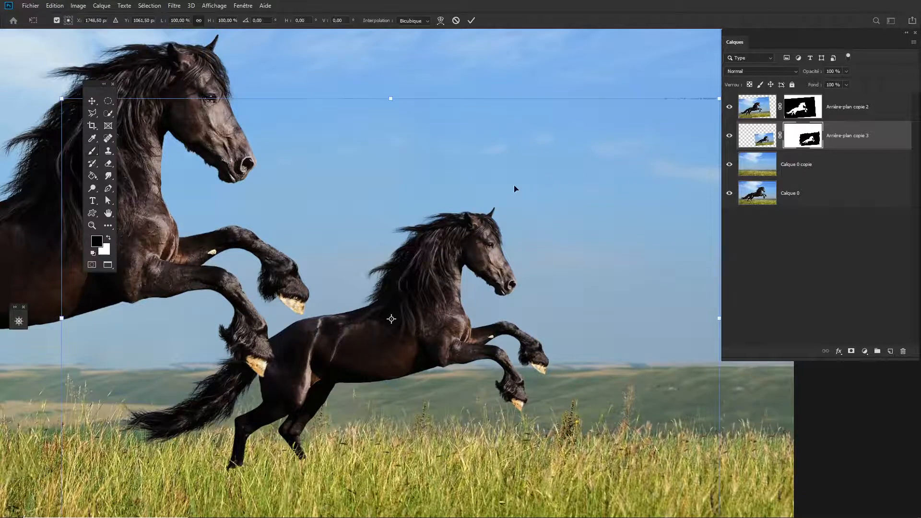
{"action": "left_click", "coordinate": [468, 219], "text": "alt"}
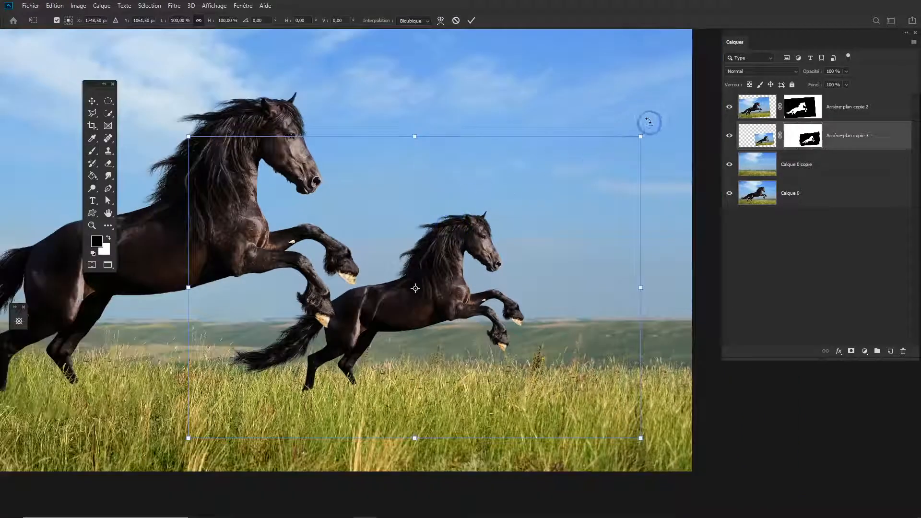
{"action": "left_click_drag", "start_coordinate": [647, 123], "coordinate": [614, 81]}
{"action": "left_click_drag", "start_coordinate": [402, 305], "coordinate": [431, 289]}
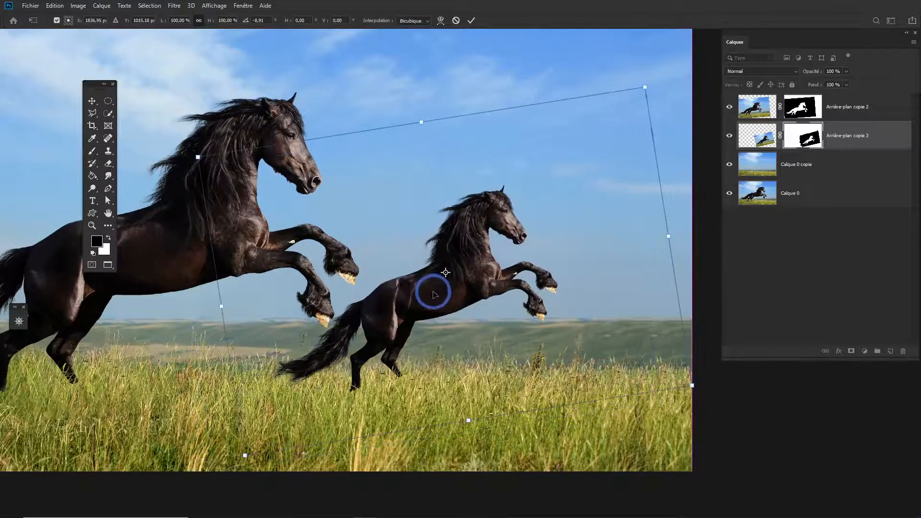
{"action": "left_click_drag", "start_coordinate": [674, 66], "coordinate": [586, 109]}
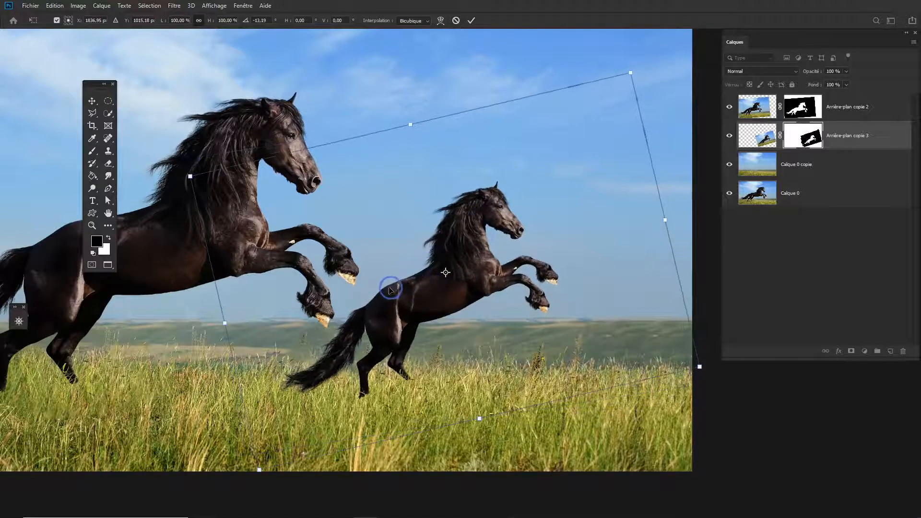
{"action": "left_click_drag", "start_coordinate": [390, 288], "coordinate": [386, 287]}
{"action": "key", "text": "Return"}
- Start Puppet Warp on the small horse, pin its muzzle and jaw, and undo a trial pull on the muzzle
{"action": "key", "text": "b"}
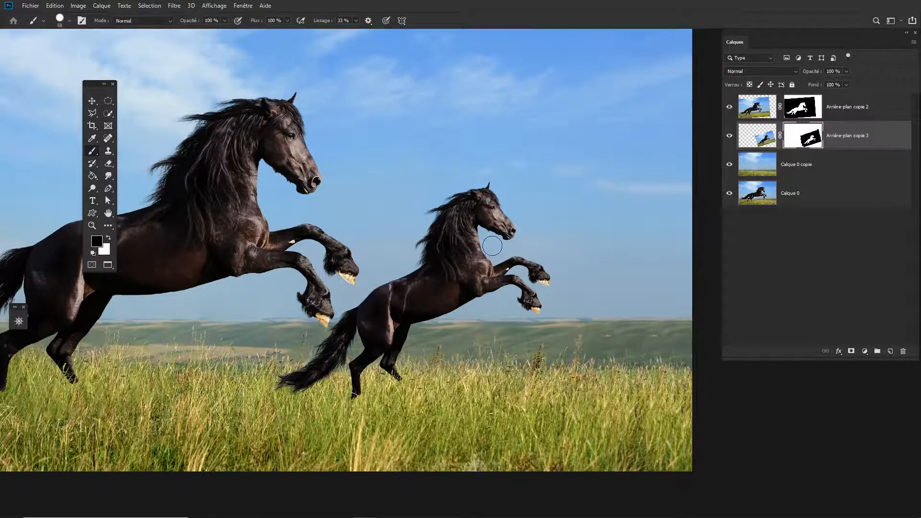
{"action": "left_click", "coordinate": [55, 5]}
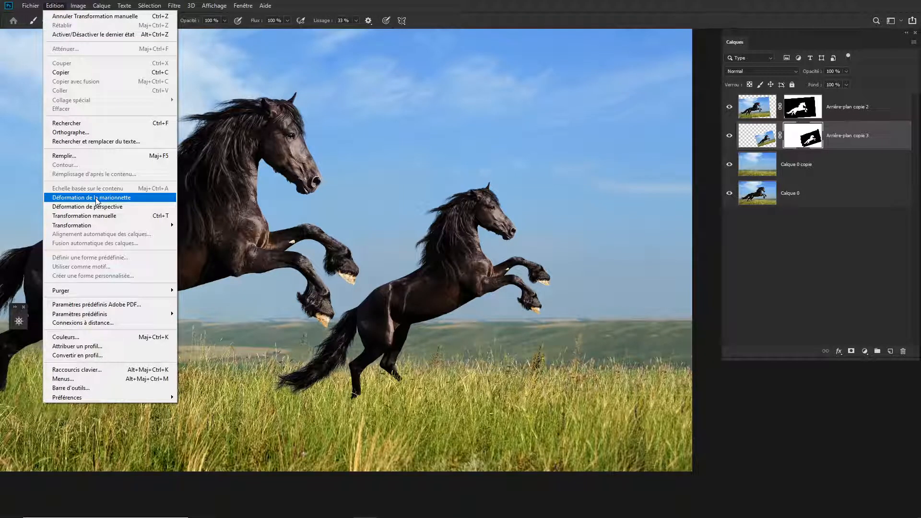
{"action": "left_click", "coordinate": [97, 200]}
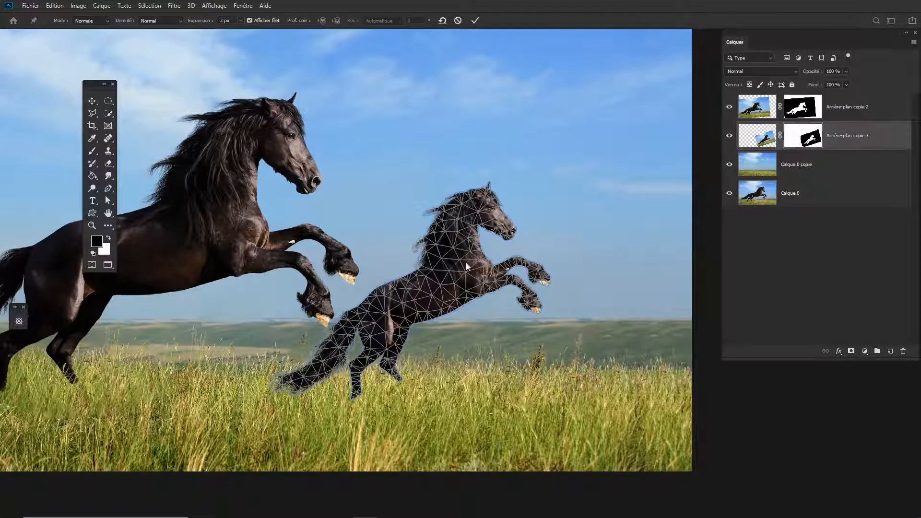
{"action": "scroll", "coordinate": [444, 231], "scroll_direction": "up", "scroll_amount": 2}
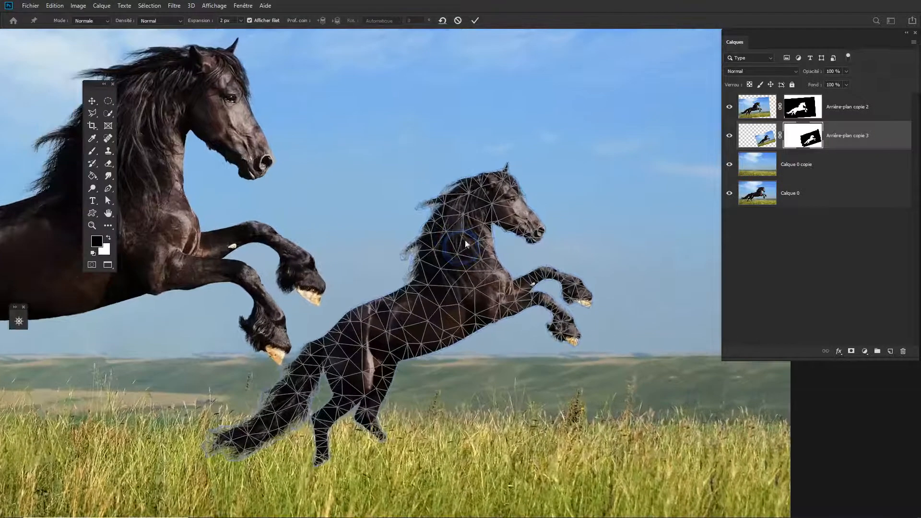
{"action": "left_click", "coordinate": [533, 225]}
{"action": "left_click", "coordinate": [491, 201]}
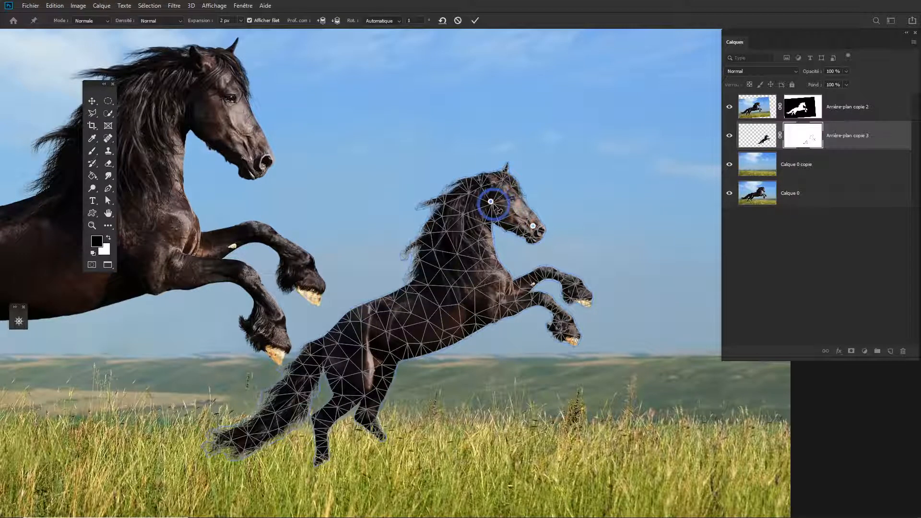
{"action": "left_click_drag", "start_coordinate": [533, 226], "coordinate": [535, 222]}
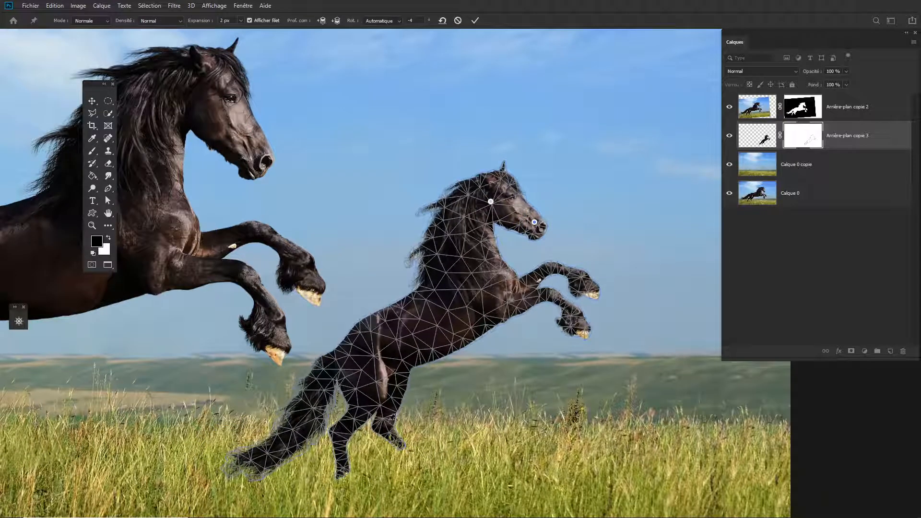
{"action": "key", "text": "ctrl+z"}
- Anchor the small horse with warp pins on its tail, haunch, rump, belly, chest, shoulder, mane and neck
{"action": "left_click", "coordinate": [273, 411]}
{"action": "left_click", "coordinate": [347, 354]}
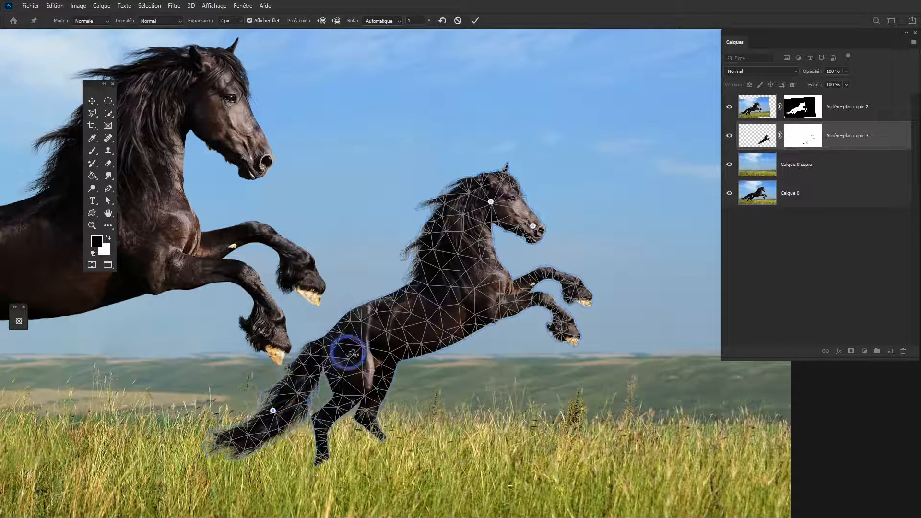
{"action": "left_click", "coordinate": [374, 308]}
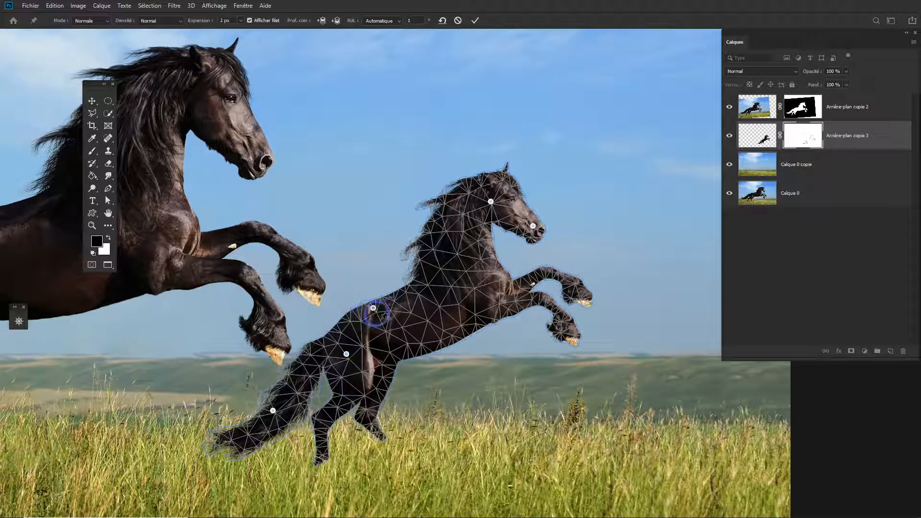
{"action": "left_click", "coordinate": [405, 342]}
{"action": "left_click", "coordinate": [460, 323]}
{"action": "left_click", "coordinate": [448, 283]}
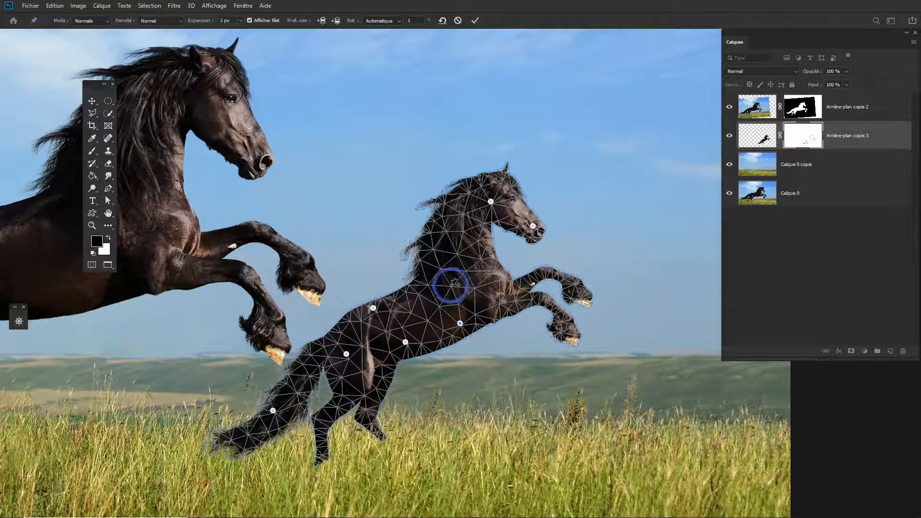
{"action": "left_click", "coordinate": [430, 248]}
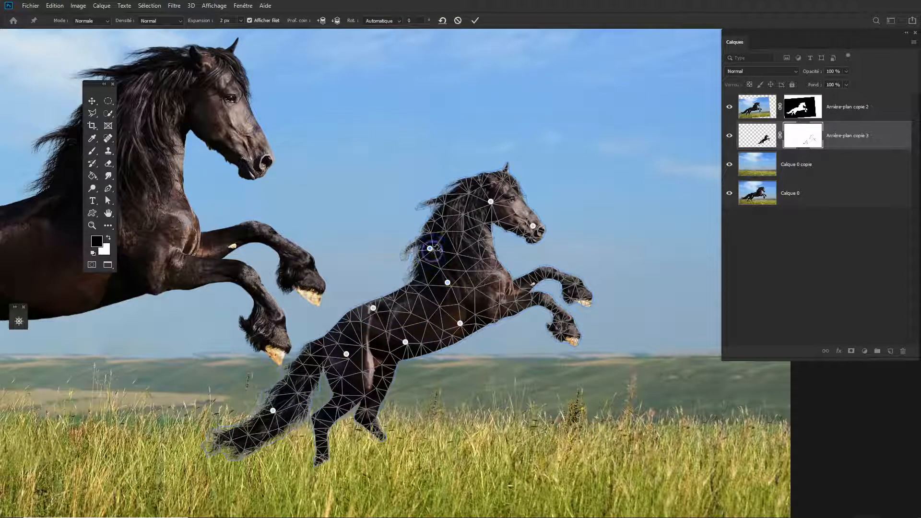
{"action": "left_click", "coordinate": [475, 238]}
- Move the small horse's muzzle pin slightly up and forward to raise its head
{"action": "left_click", "coordinate": [543, 227]}
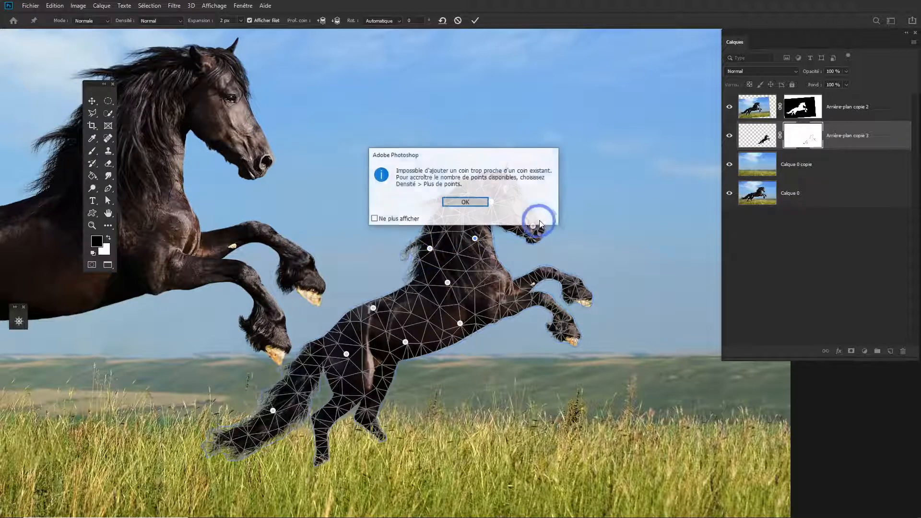
{"action": "left_click", "coordinate": [464, 201]}
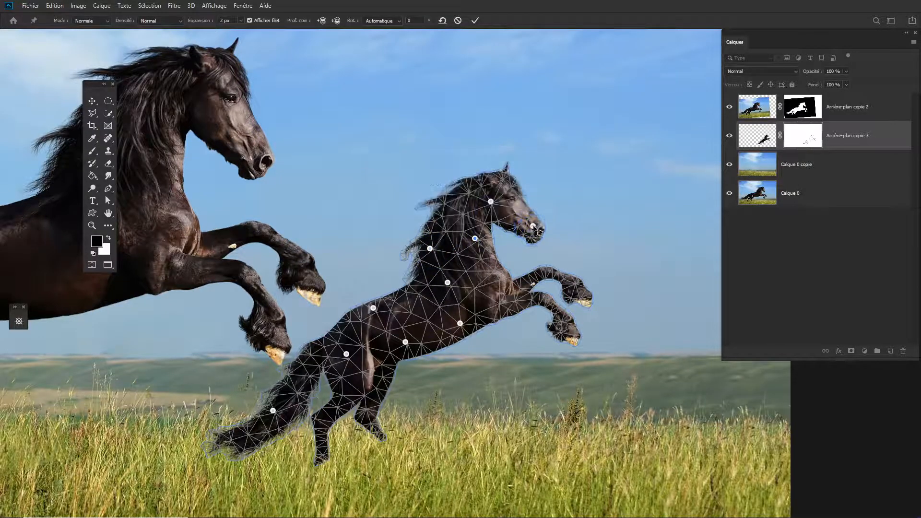
{"action": "mouse_move", "coordinate": [544, 228]}
{"action": "left_mouse_down"}
{"action": "mouse_move", "coordinate": [555, 229]}
{"action": "mouse_move", "coordinate": [551, 202]}
{"action": "mouse_move", "coordinate": [547, 231]}
{"action": "left_mouse_up"}
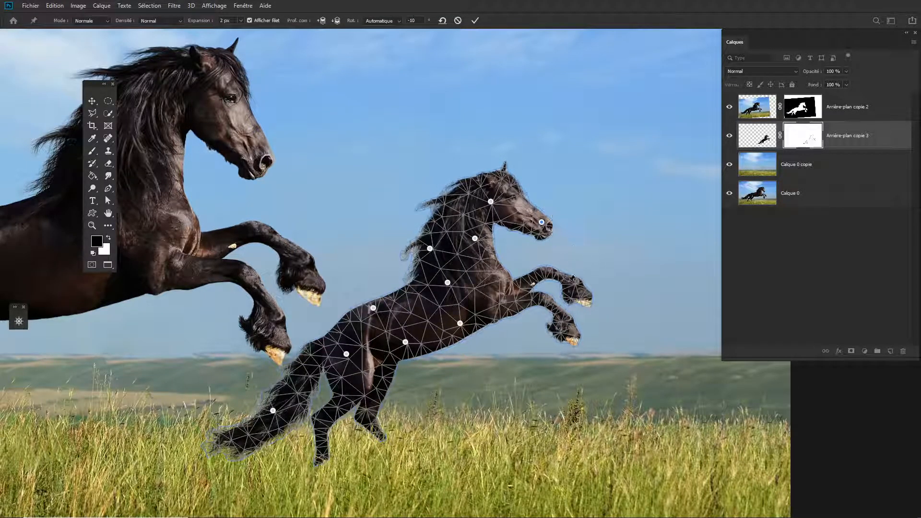
- Pin the small horse's front hooves, upper legs and lower knee, bending the lower leg inward and extending the other foreleg upward
{"action": "left_click", "coordinate": [572, 282]}
{"action": "left_click", "coordinate": [560, 328]}
{"action": "left_click", "coordinate": [514, 298]}
{"action": "left_click", "coordinate": [518, 284]}
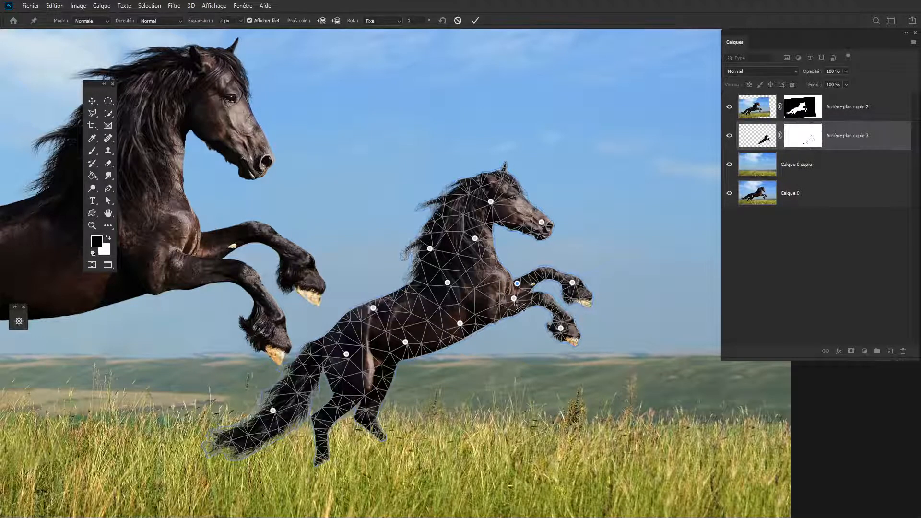
{"action": "left_click", "coordinate": [513, 298]}
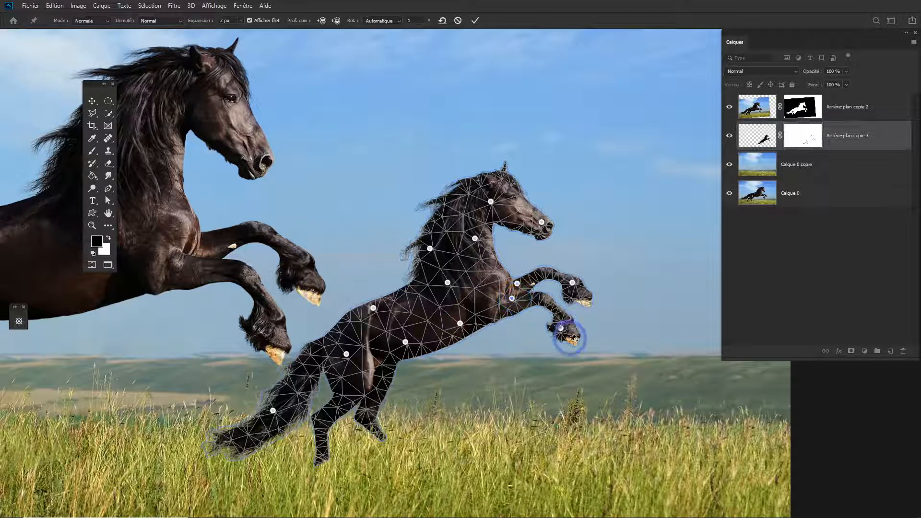
{"action": "left_click", "coordinate": [553, 301]}
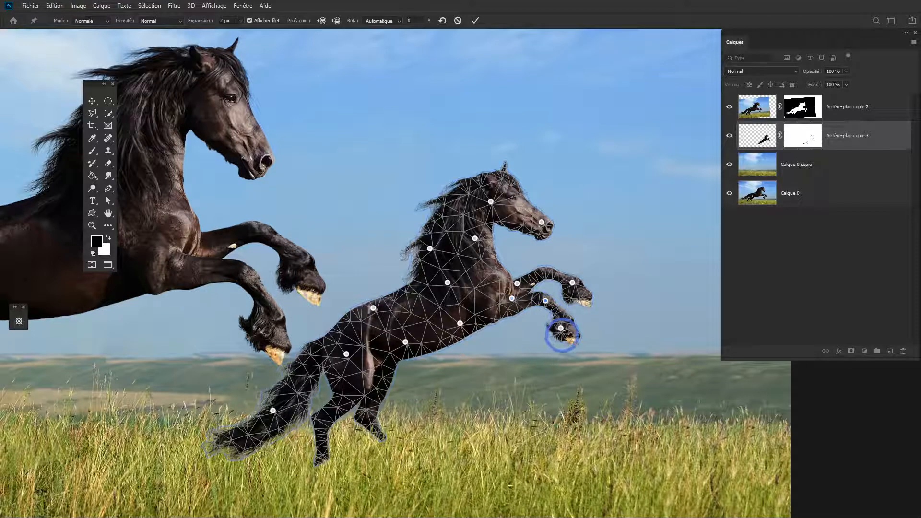
{"action": "left_click_drag", "start_coordinate": [561, 328], "coordinate": [550, 332]}
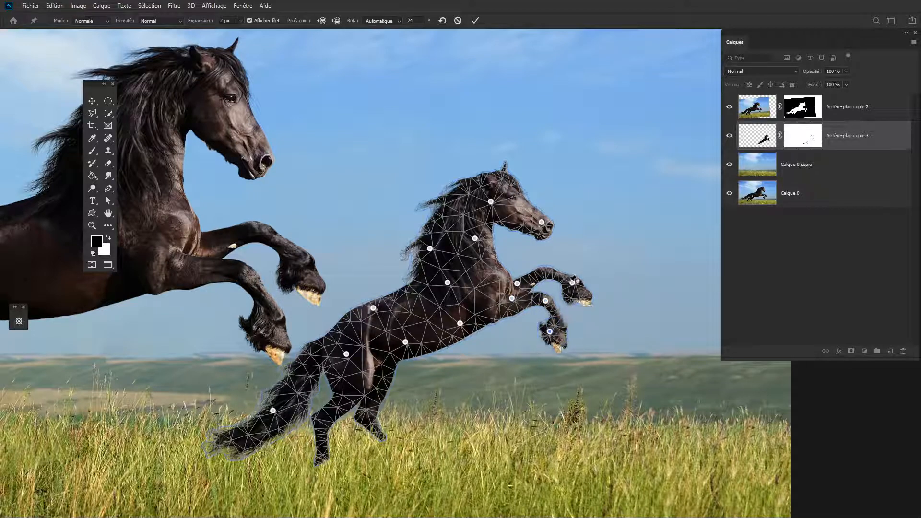
{"action": "mouse_move", "coordinate": [573, 283]}
{"action": "left_mouse_down"}
{"action": "mouse_move", "coordinate": [581, 270]}
{"action": "mouse_move", "coordinate": [581, 277]}
{"action": "left_mouse_up"}
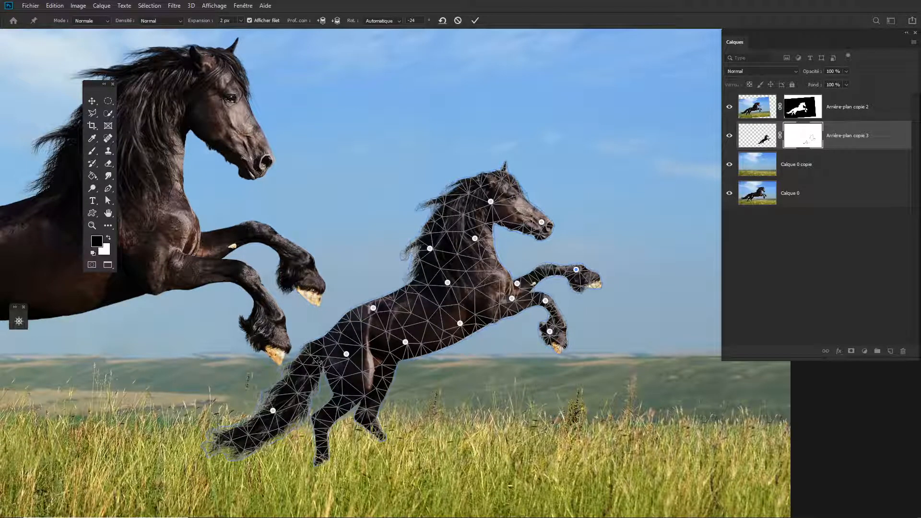
- Add warp pins at the tail's upper part and tip, and lift the tip so the tail curves upward
{"action": "left_click", "coordinate": [307, 374]}
{"action": "left_click", "coordinate": [225, 437]}
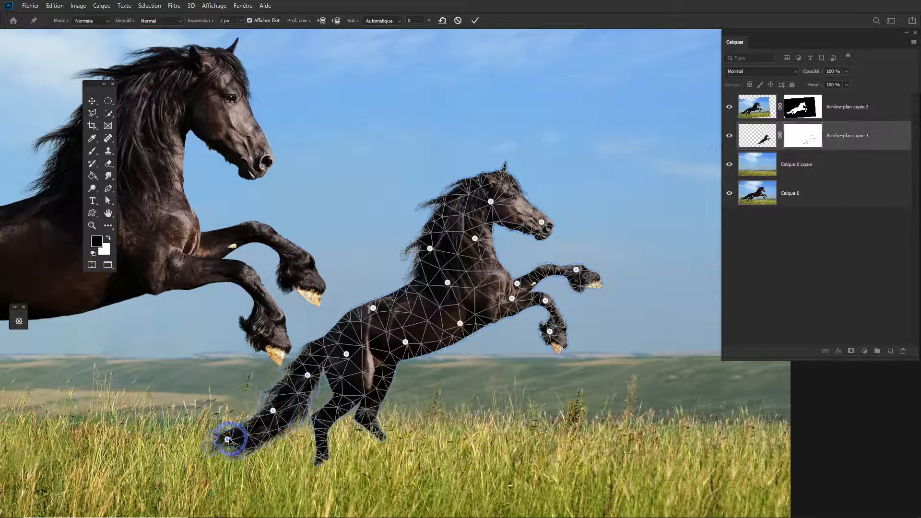
{"action": "left_click_drag", "start_coordinate": [225, 437], "coordinate": [233, 428]}
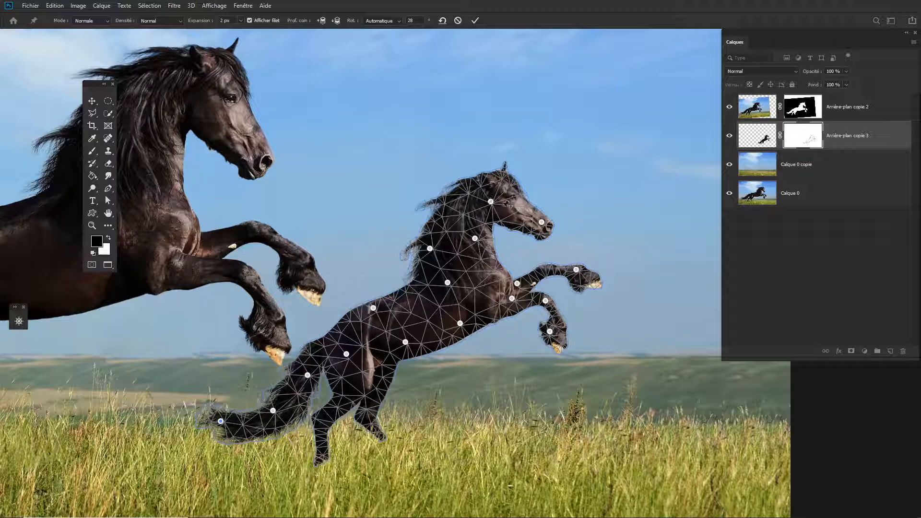
- Raise the small horse's muzzle further with its existing pin and apply the Puppet Warp
{"action": "left_click", "coordinate": [543, 219]}
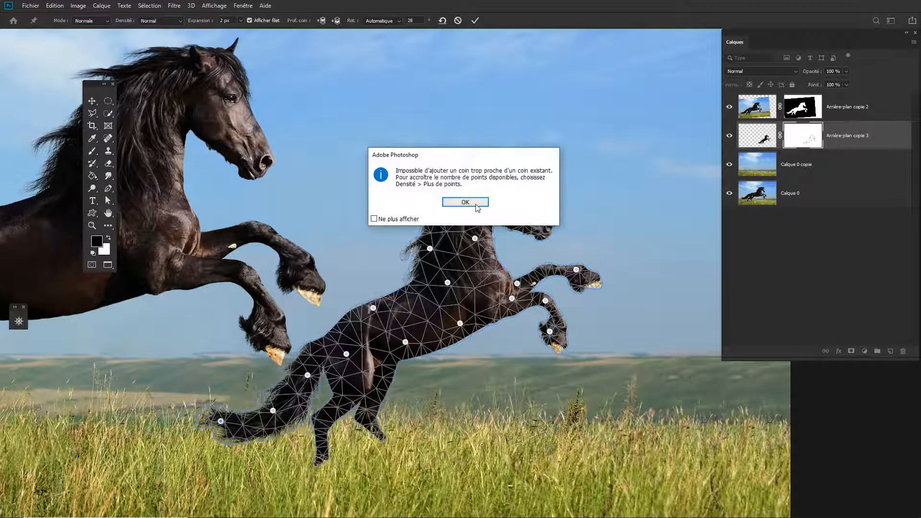
{"action": "left_click", "coordinate": [474, 202]}
{"action": "left_click", "coordinate": [542, 219]}
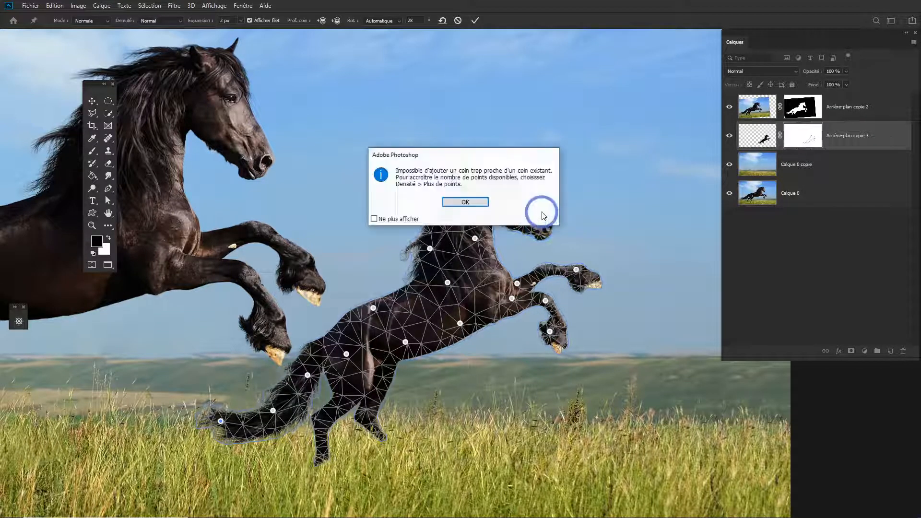
{"action": "left_click", "coordinate": [470, 201]}
{"action": "left_click_drag", "start_coordinate": [545, 220], "coordinate": [548, 220]}
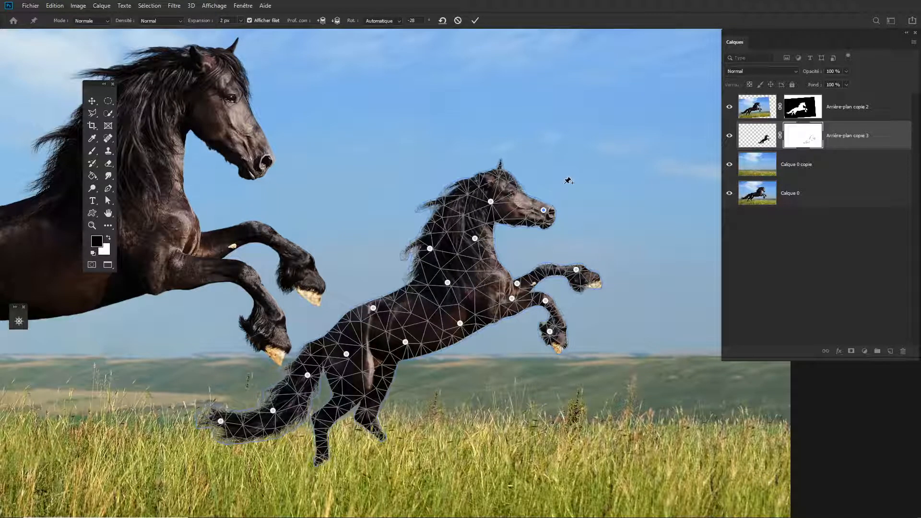
{"action": "key", "text": "Return"}
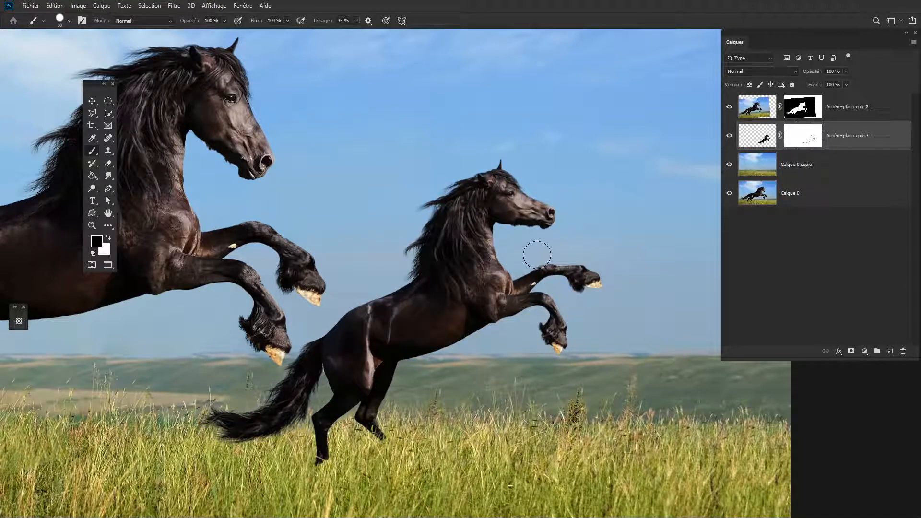
- Compare the small horse before and after the rotation and Puppet Warp by stepping through the history
{"action": "key", "text": "ctrl+z"}
{"action": "key", "text": "ctrl+z"}
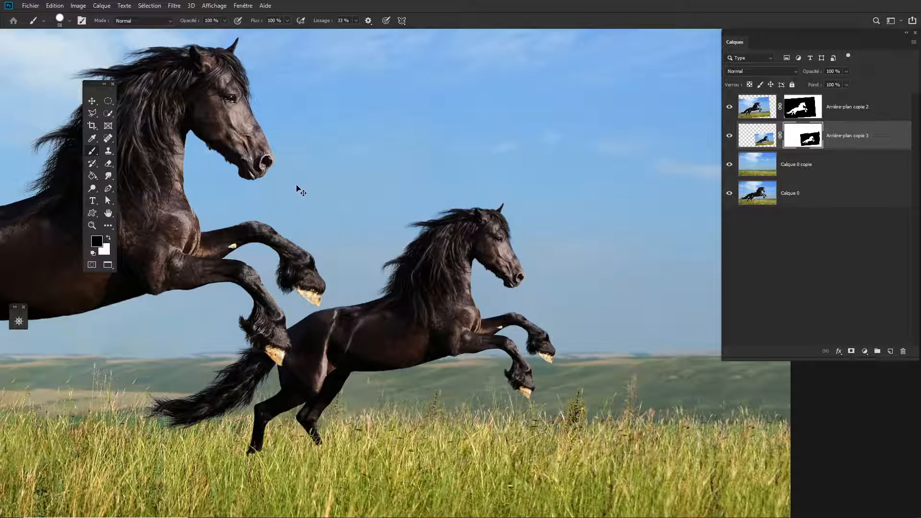
{"action": "key", "text": "ctrl+shift+z"}
{"action": "key", "text": "ctrl+shift+z"}
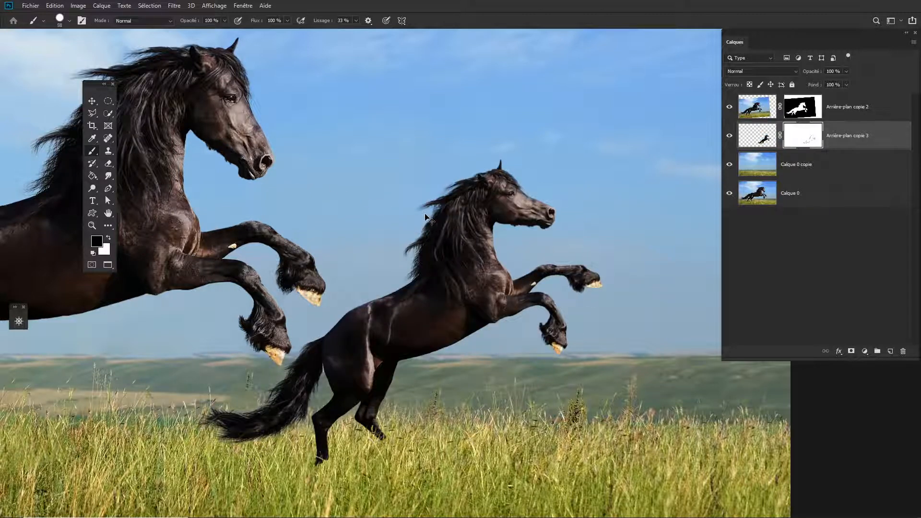
{"action": "key", "text": "ctrl+shift+z"}
{"action": "key", "text": "ctrl+shift+z"}
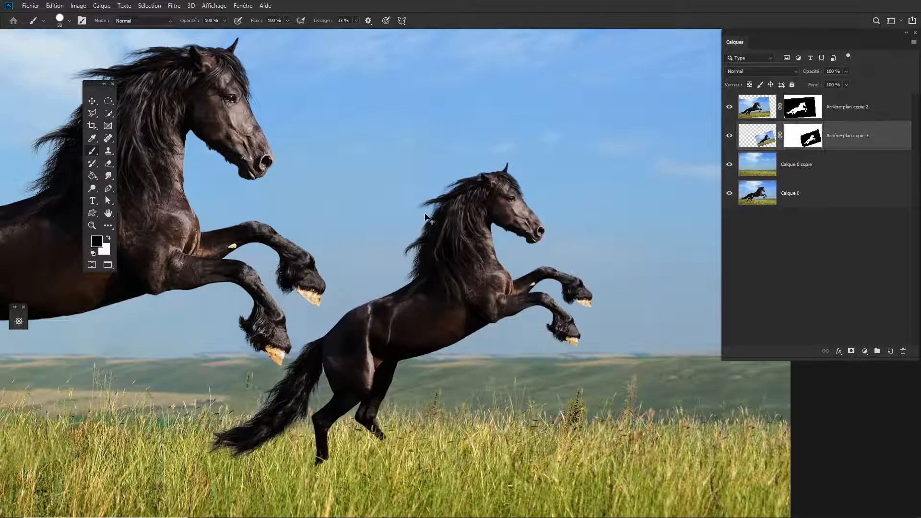
{"action": "key", "text": "ctrl+shift+z"}
{"action": "key", "text": "ctrl+shift+z"}
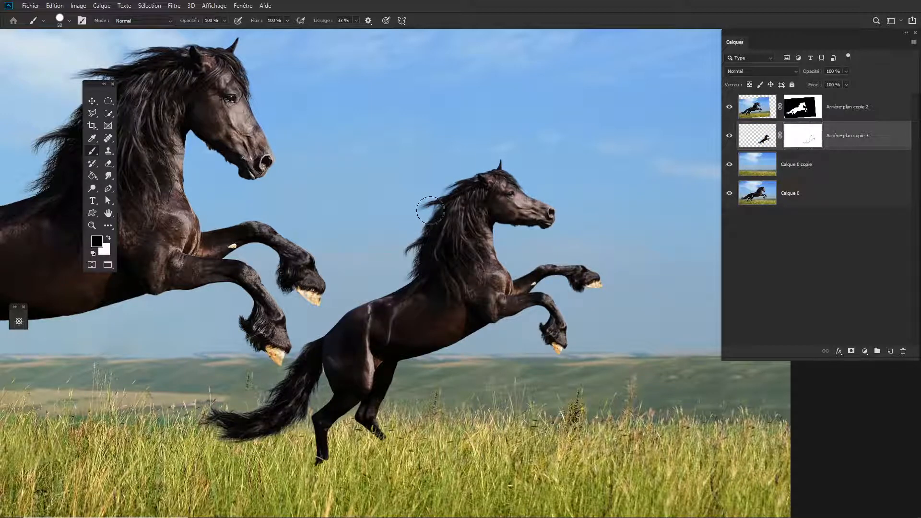
- Add a Teinte/Saturation adjustment layer above Arrière-plan copie 3, try a hue of -15 and reset the adjustment
{"action": "mouse_move", "coordinate": [430, 210]}
{"action": "left_mouse_down"}
{"action": "mouse_move", "coordinate": [532, 206]}
{"action": "mouse_move", "coordinate": [470, 206]}
{"action": "left_mouse_up"}
{"action": "left_click", "coordinate": [420, 305], "text": "alt"}
{"action": "left_click_drag", "start_coordinate": [420, 305], "coordinate": [407, 309]}
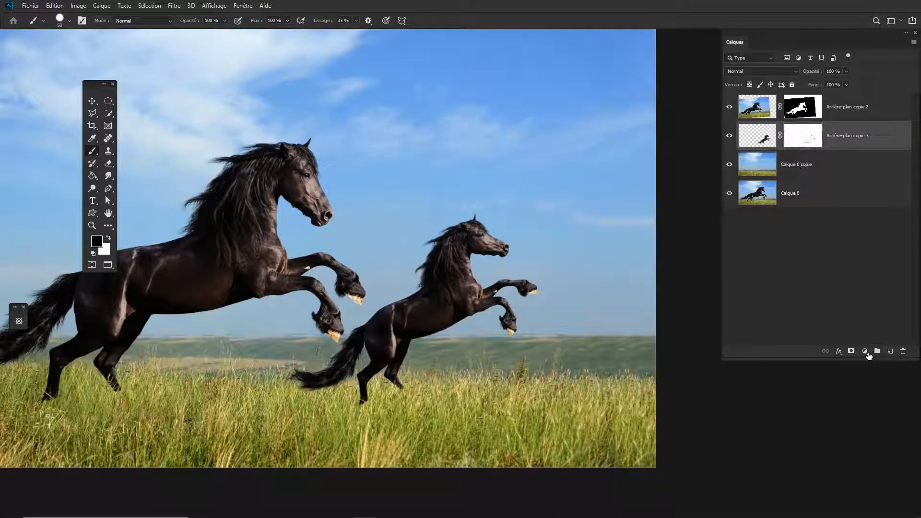
{"action": "left_click", "coordinate": [866, 352]}
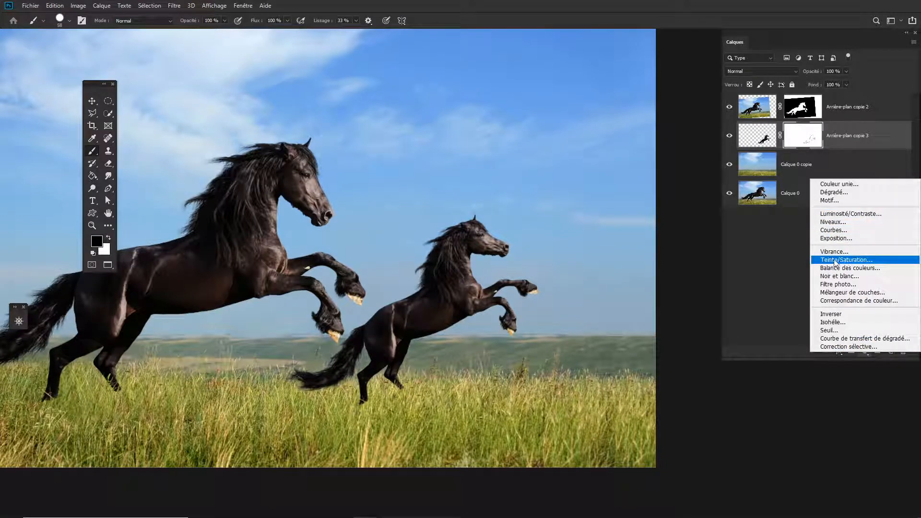
{"action": "left_click", "coordinate": [839, 262]}
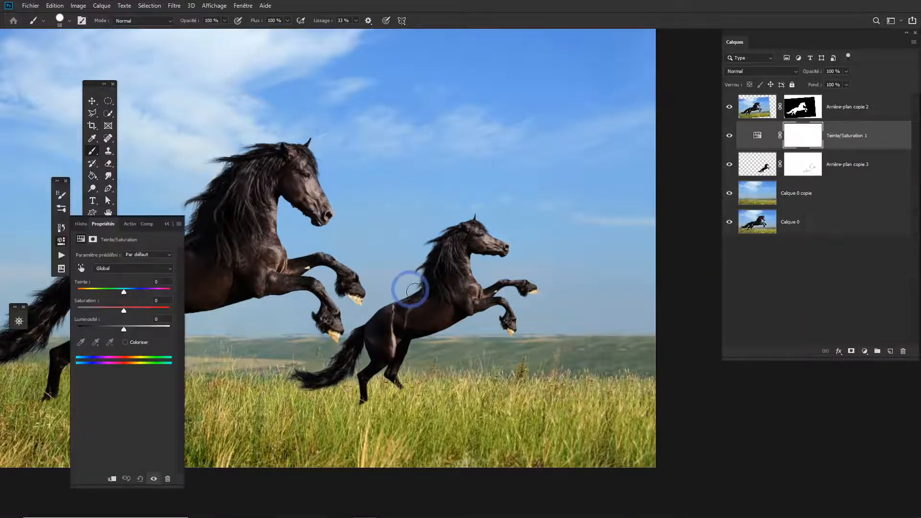
{"action": "mouse_move", "coordinate": [125, 296]}
{"action": "left_mouse_down"}
{"action": "mouse_move", "coordinate": [105, 297]}
{"action": "mouse_move", "coordinate": [149, 291]}
{"action": "mouse_move", "coordinate": [117, 293]}
{"action": "left_mouse_up"}
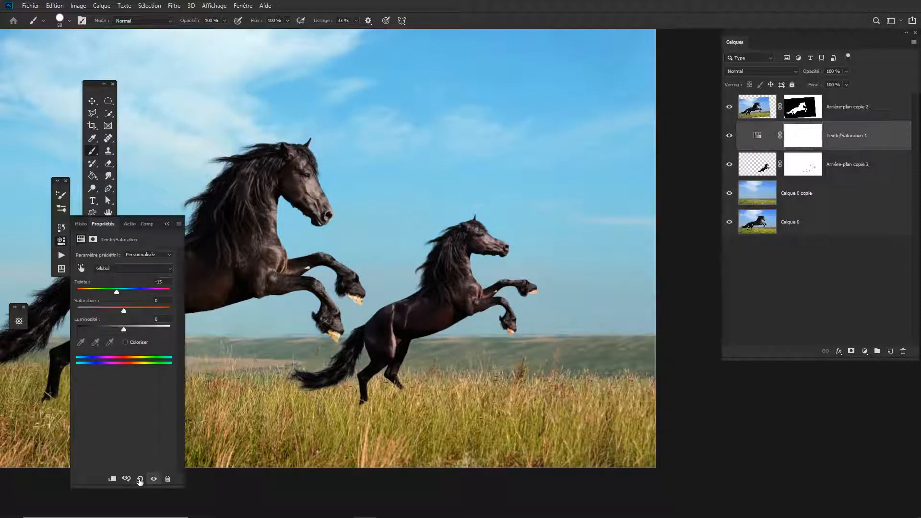
{"action": "left_click", "coordinate": [139, 479]}
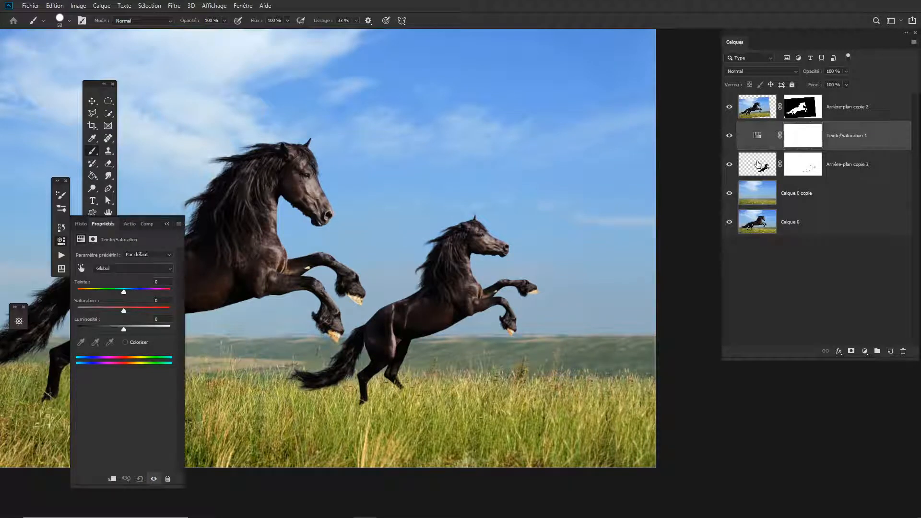
- Clip the Teinte/Saturation adjustment to the small horse and tune its hue, with saturation +3 and lightness +3
{"action": "left_click", "coordinate": [113, 481]}
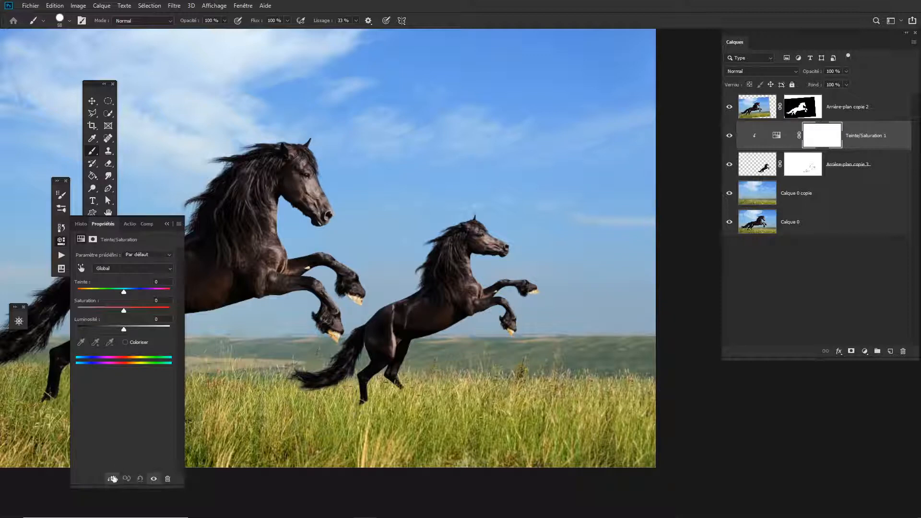
{"action": "left_click_drag", "start_coordinate": [124, 292], "coordinate": [167, 291]}
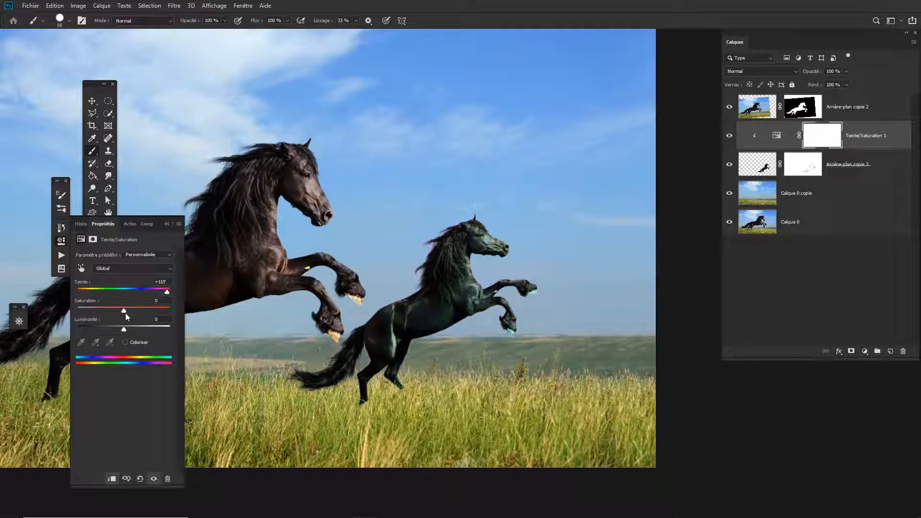
{"action": "left_click_drag", "start_coordinate": [125, 312], "coordinate": [129, 293]}
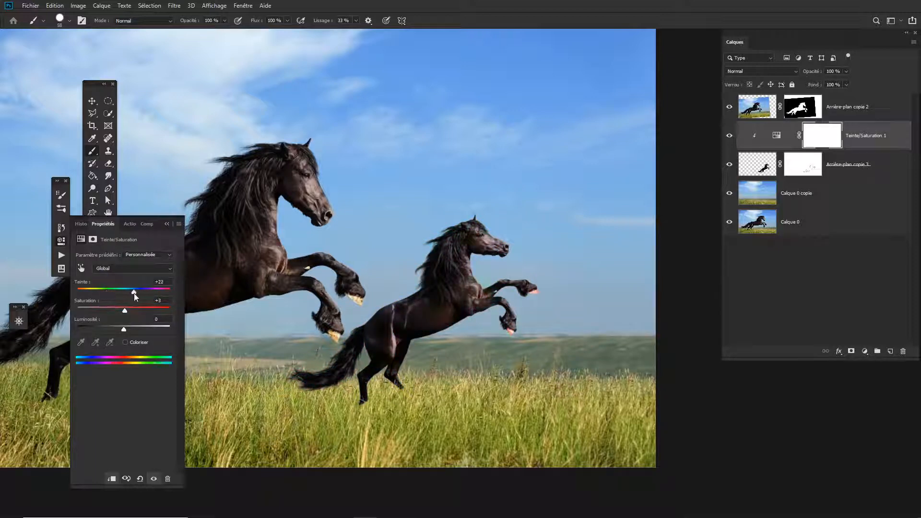
{"action": "left_click_drag", "start_coordinate": [124, 328], "coordinate": [125, 329]}
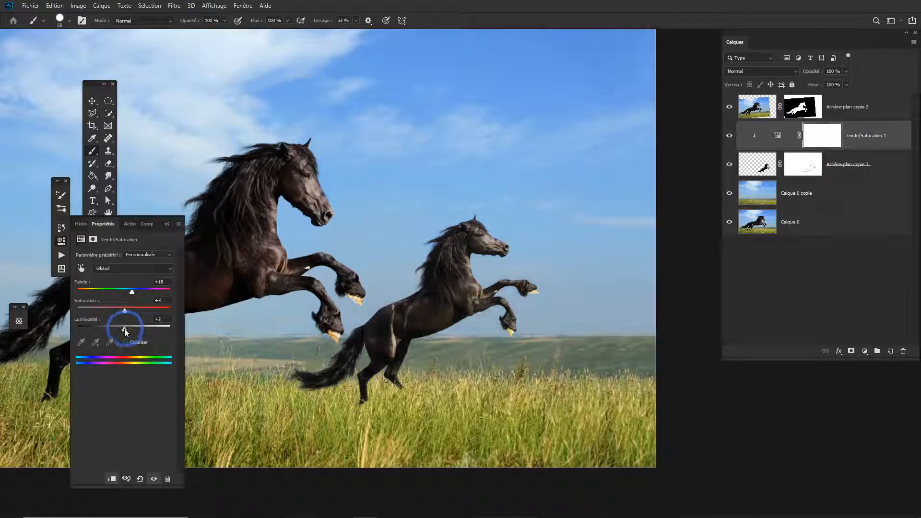
{"action": "mouse_move", "coordinate": [132, 291]}
{"action": "left_mouse_down"}
{"action": "mouse_move", "coordinate": [123, 294]}
{"action": "mouse_move", "coordinate": [132, 290]}
{"action": "left_mouse_up"}
{"action": "left_click", "coordinate": [166, 224]}
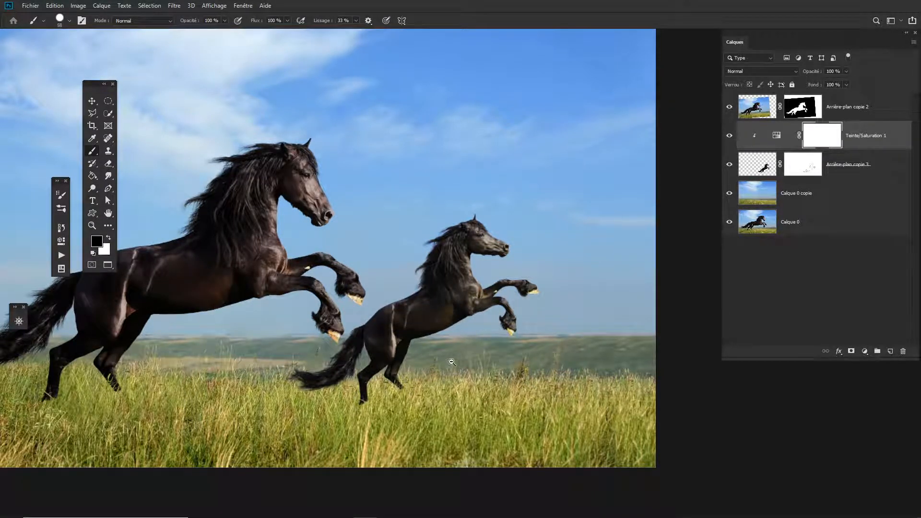
- Open the image size settings, turn off resampling and switch the dimension units to centimetres
{"action": "scroll", "coordinate": [444, 361], "scroll_direction": "down", "scroll_amount": 2}
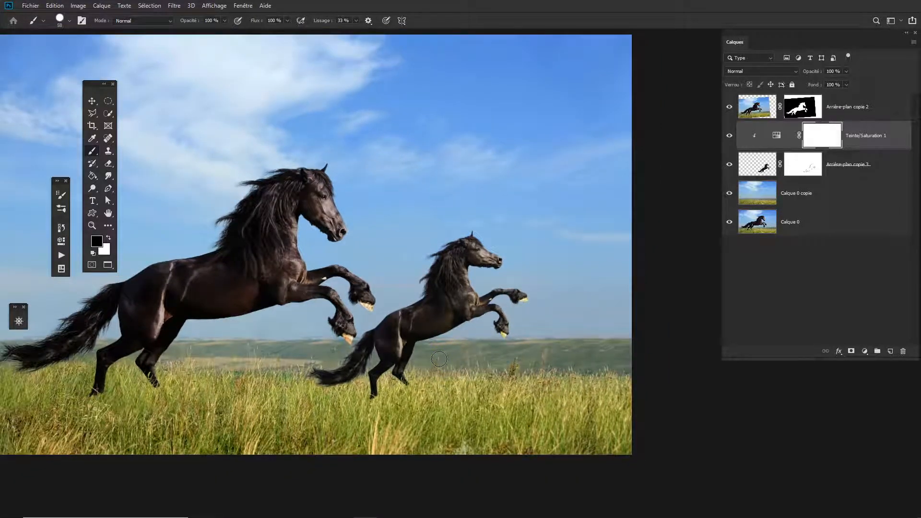
{"action": "scroll", "coordinate": [442, 345], "scroll_direction": "up", "scroll_amount": 2}
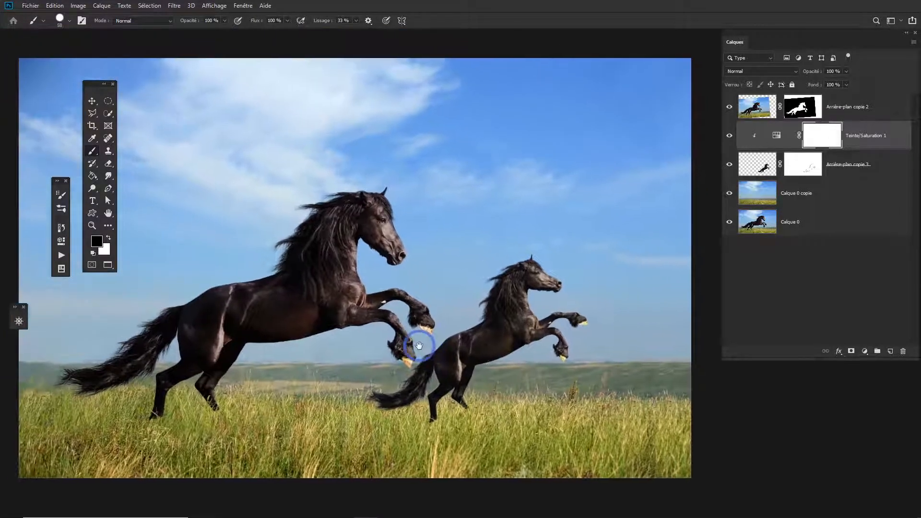
{"action": "scroll", "coordinate": [443, 342], "scroll_direction": "down", "scroll_amount": 1}
{"action": "scroll", "coordinate": [383, 264], "scroll_direction": "left", "scroll_amount": 3}
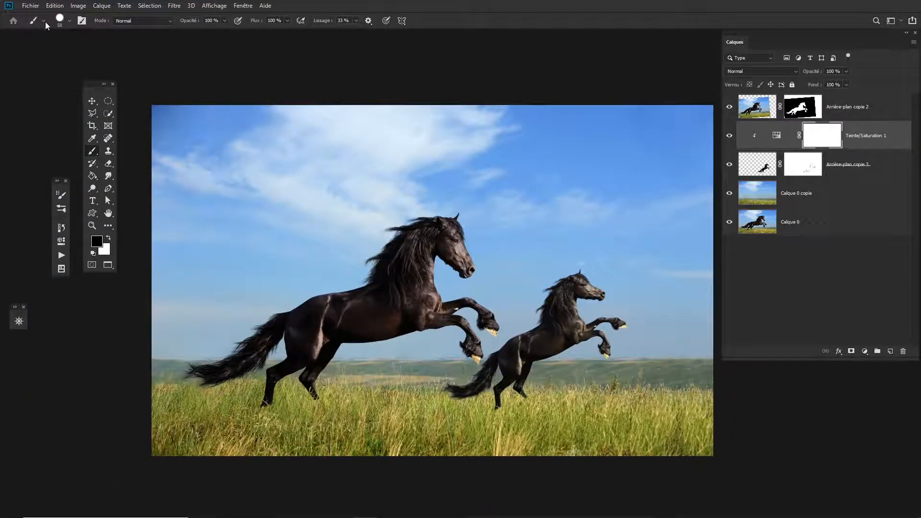
{"action": "left_click", "coordinate": [78, 5]}
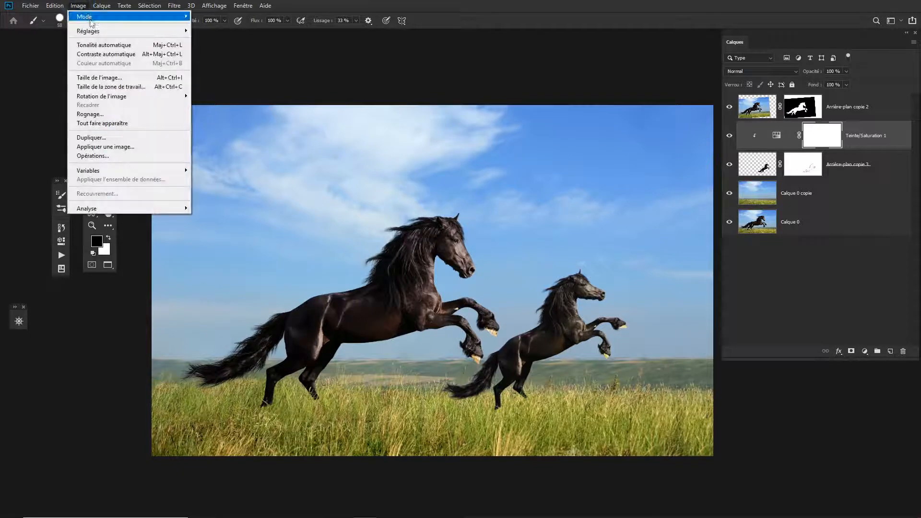
{"action": "left_click", "coordinate": [108, 79]}
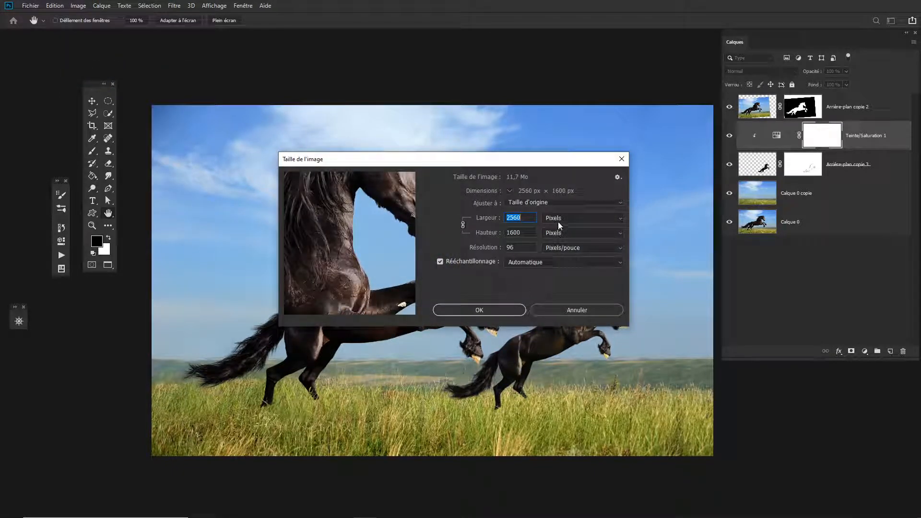
{"action": "left_click", "coordinate": [440, 262]}
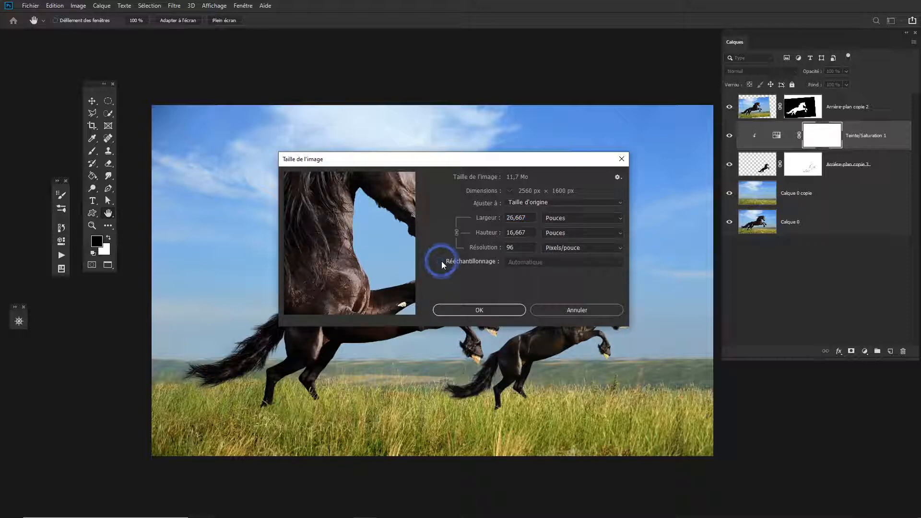
{"action": "left_click", "coordinate": [569, 220]}
{"action": "left_click", "coordinate": [561, 252]}
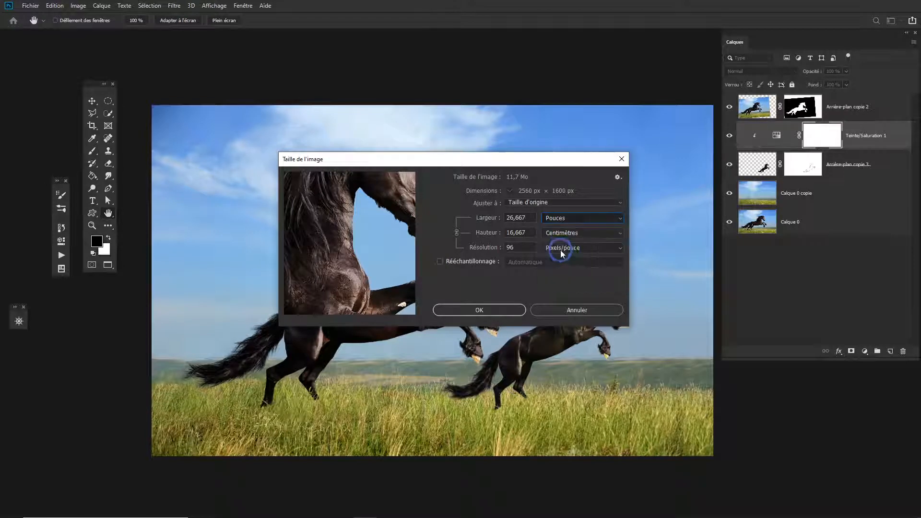
- Set the image resolution to 300 pixels per inch and apply the new size settings
{"action": "left_click_drag", "start_coordinate": [521, 248], "coordinate": [491, 248]}
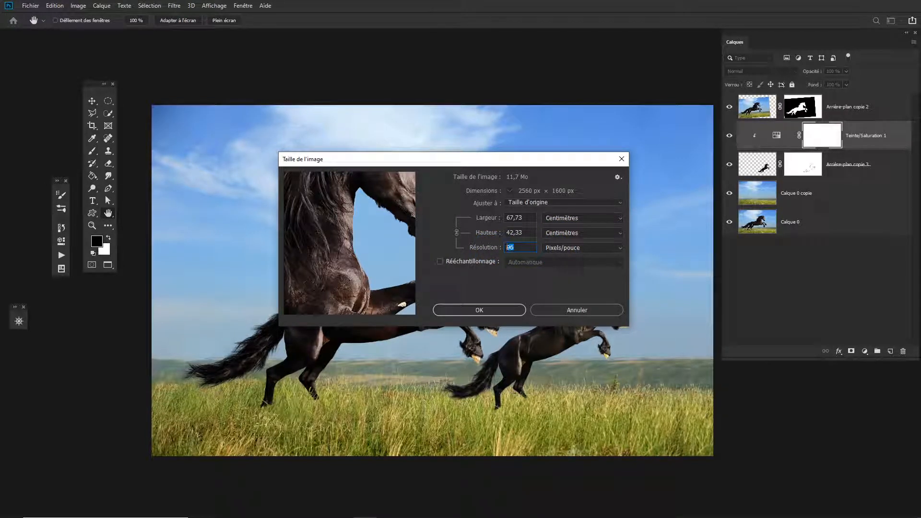
{"action": "type", "text": "300"}
{"action": "left_click", "coordinate": [492, 310]}
{"action": "key", "text": "b"}
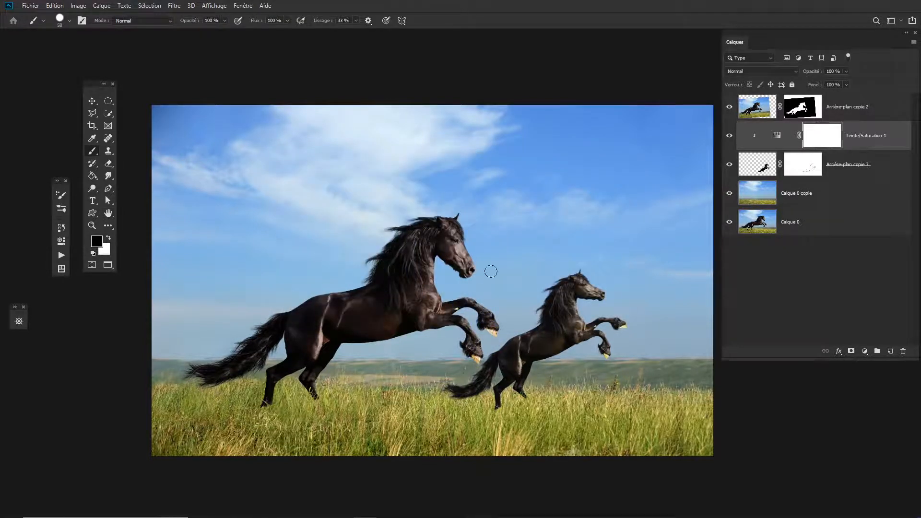
- Check the image's width and height in centimetres in the image size settings, and leave them without changes
{"action": "left_click", "coordinate": [80, 5]}
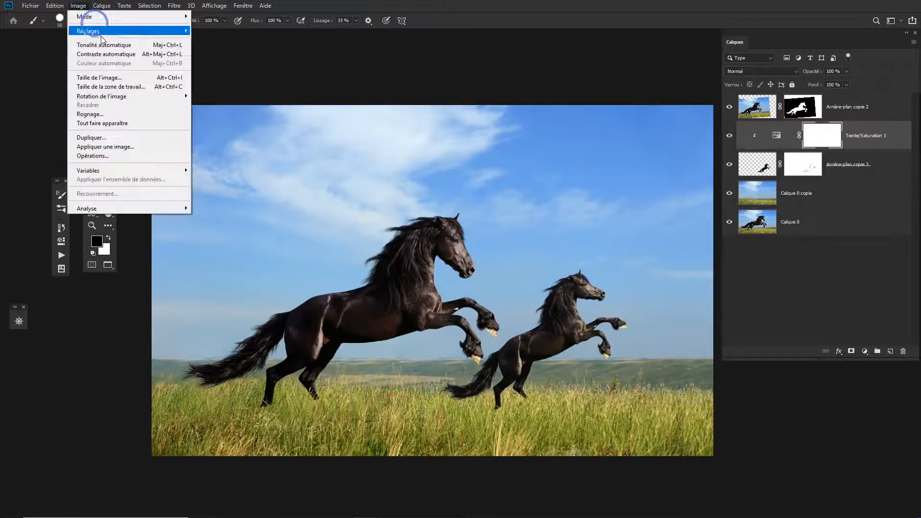
{"action": "left_click", "coordinate": [100, 78]}
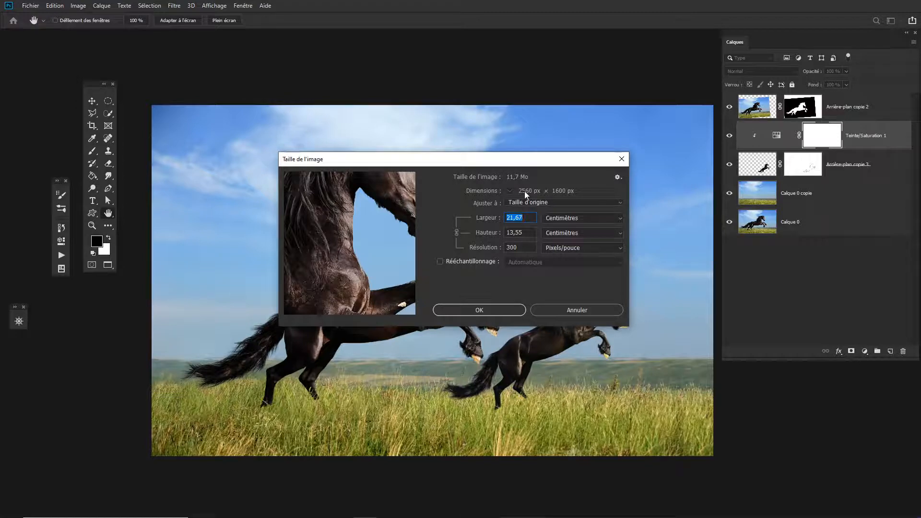
{"action": "left_click", "coordinate": [577, 310]}
{"action": "key", "text": "b"}
- Select the Arrière-plan copie 3 layer and move the small horse off the canvas past its right edge
{"action": "left_click", "coordinate": [754, 173]}
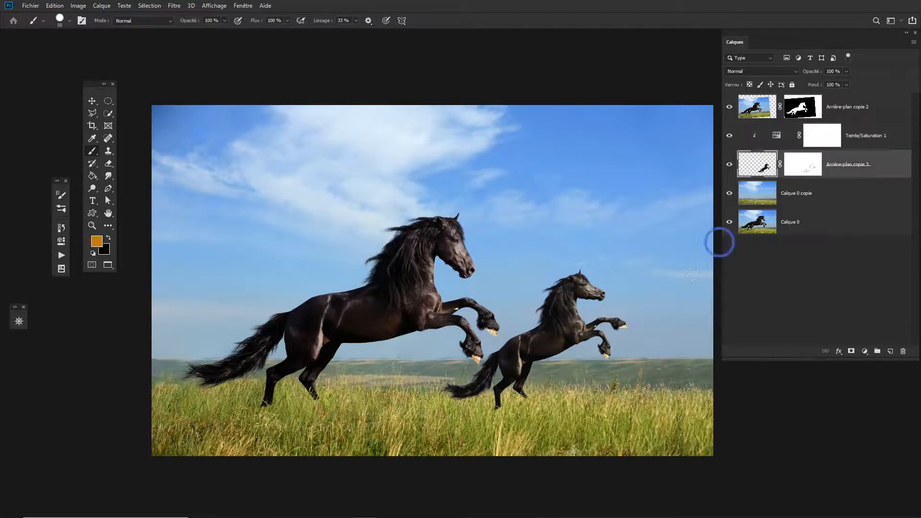
{"action": "key", "text": "v"}
{"action": "left_click", "coordinate": [544, 348]}
{"action": "left_click_drag", "start_coordinate": [543, 348], "coordinate": [859, 357]}
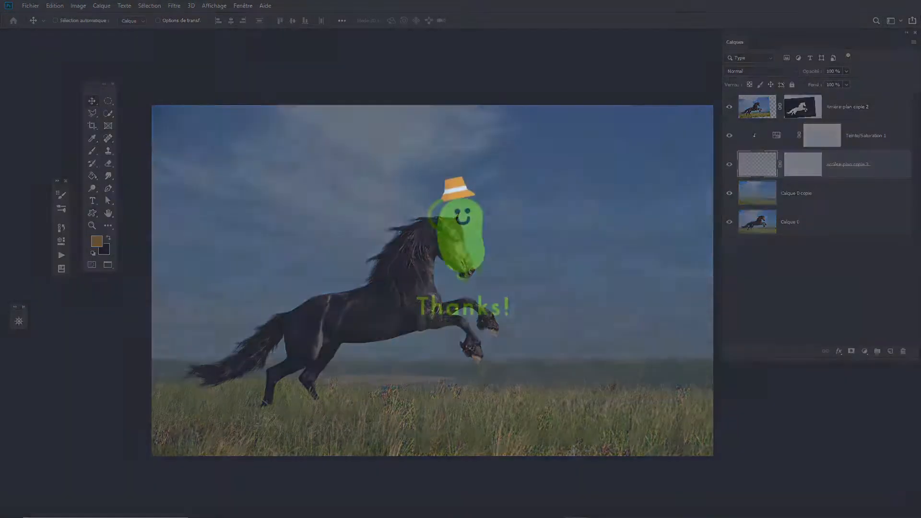